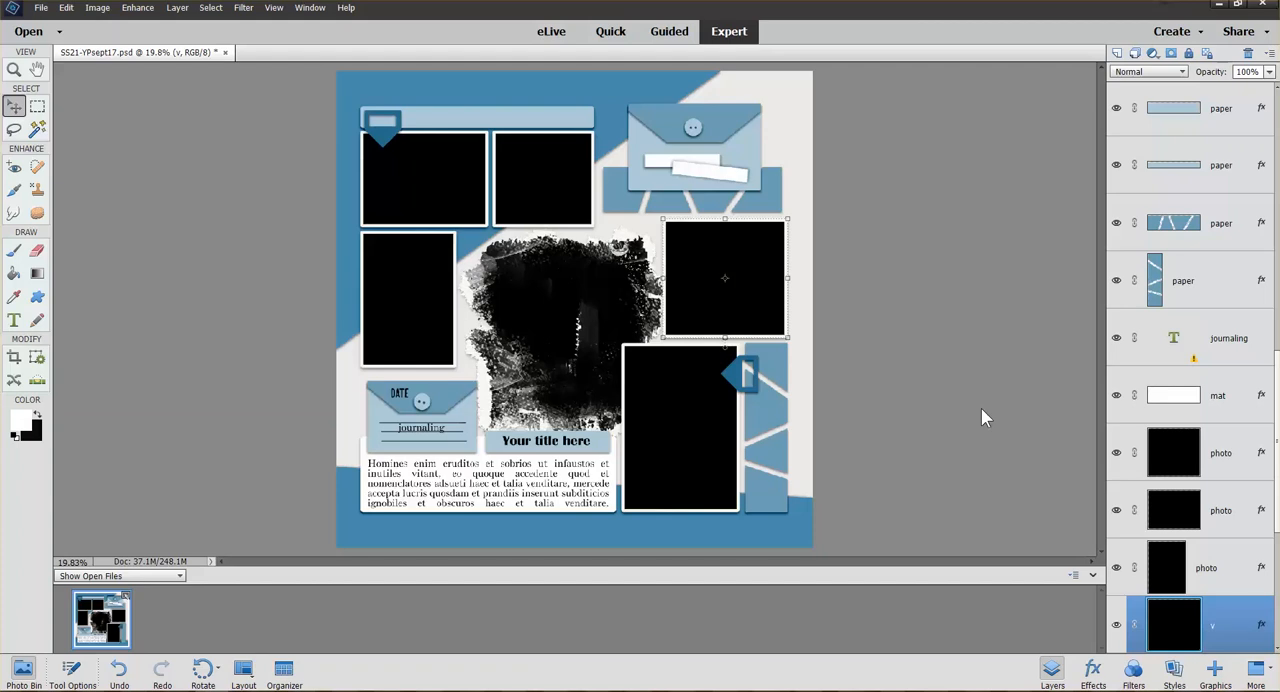
Close the current template without saving its changes and reopen SS21-YPsept17.psd, fitting the whole page in view
{"action": "left_click", "coordinate": [225, 53]}
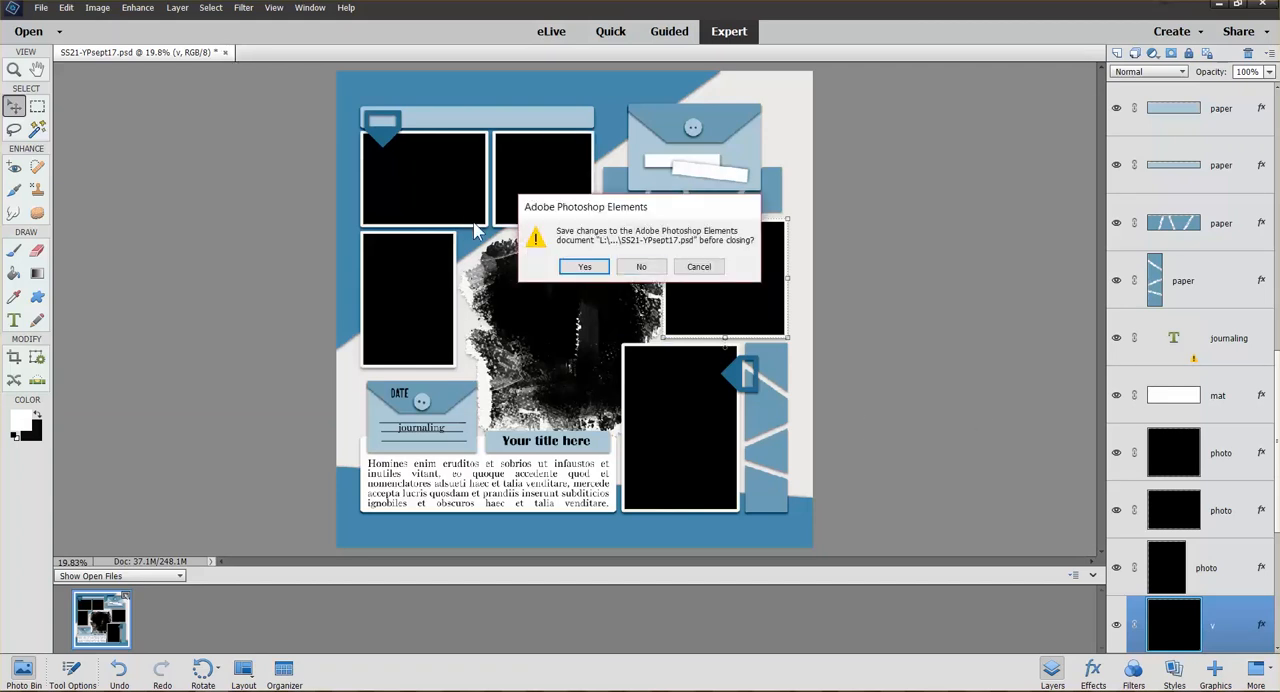
{"action": "left_click", "coordinate": [641, 267]}
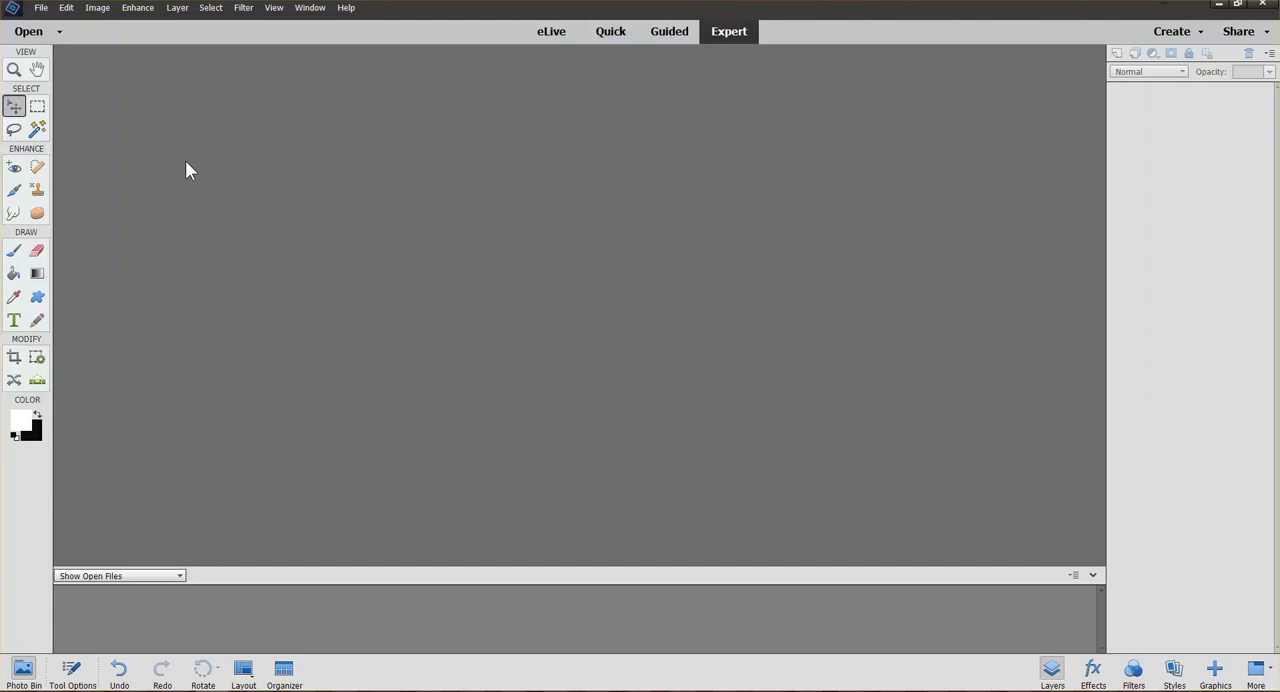
{"action": "left_click", "coordinate": [40, 8]}
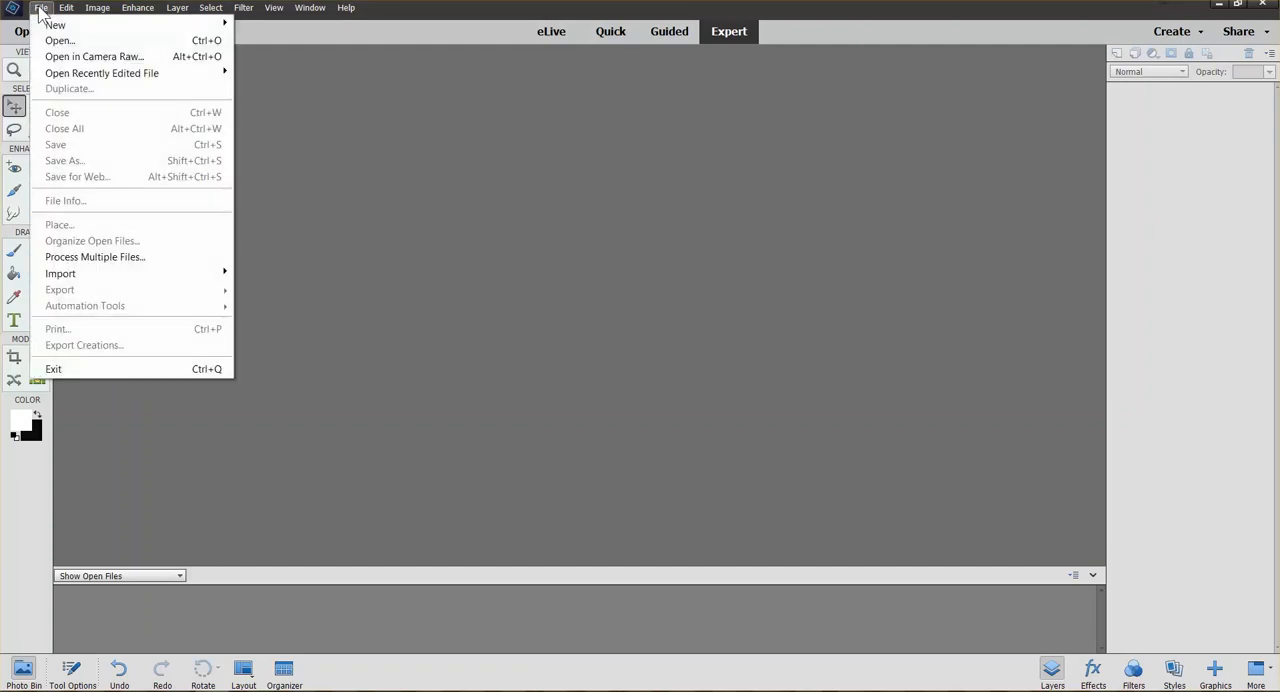
{"action": "left_click", "coordinate": [58, 40]}
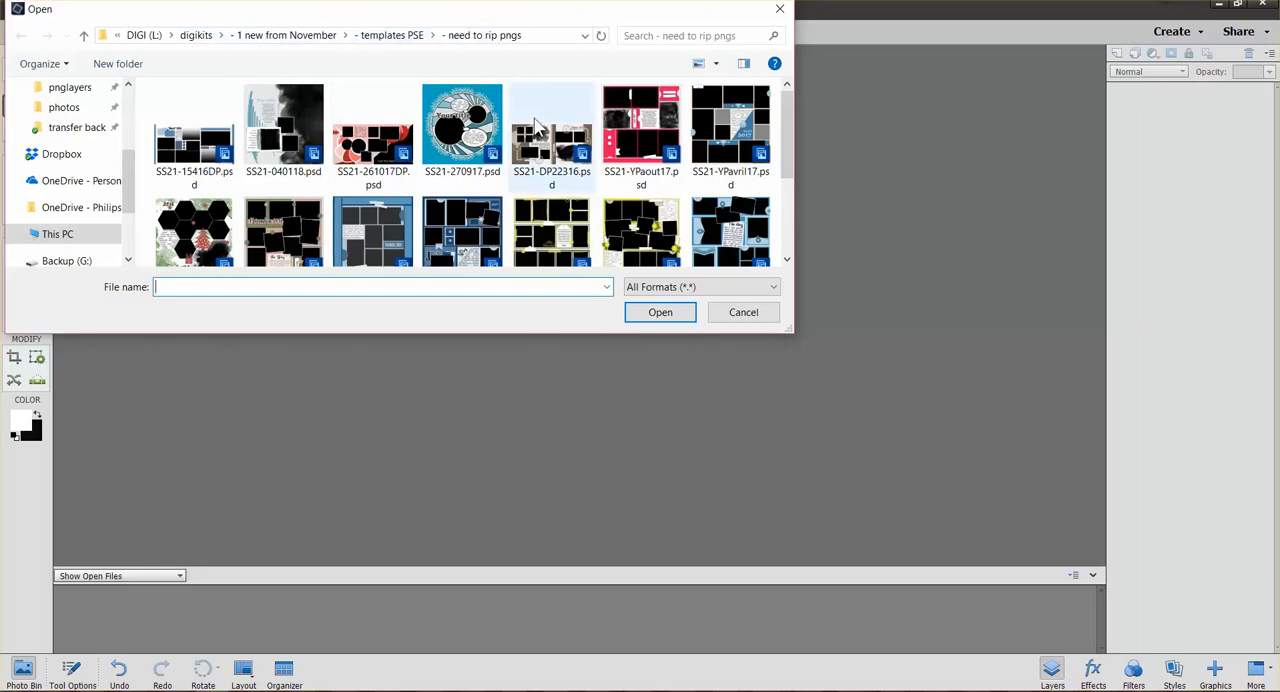
{"action": "scroll", "coordinate": [683, 207], "scroll_direction": "down", "scroll_amount": 1}
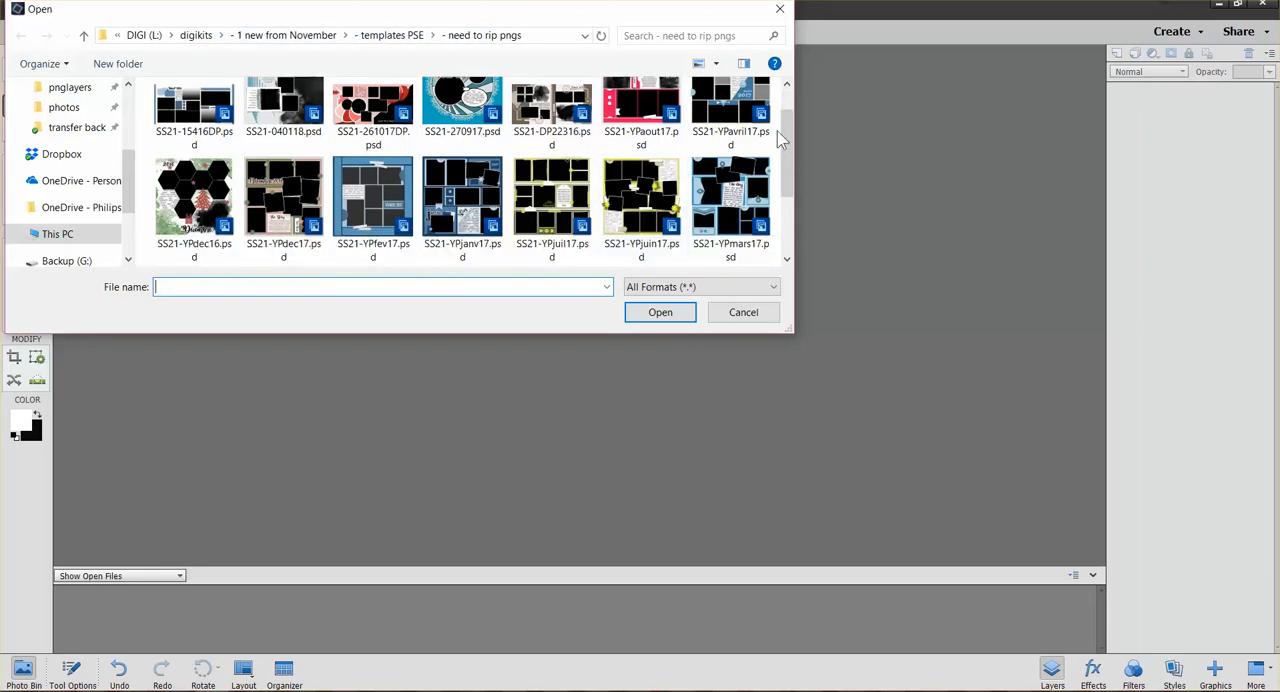
{"action": "left_click_drag", "start_coordinate": [790, 158], "coordinate": [786, 227]}
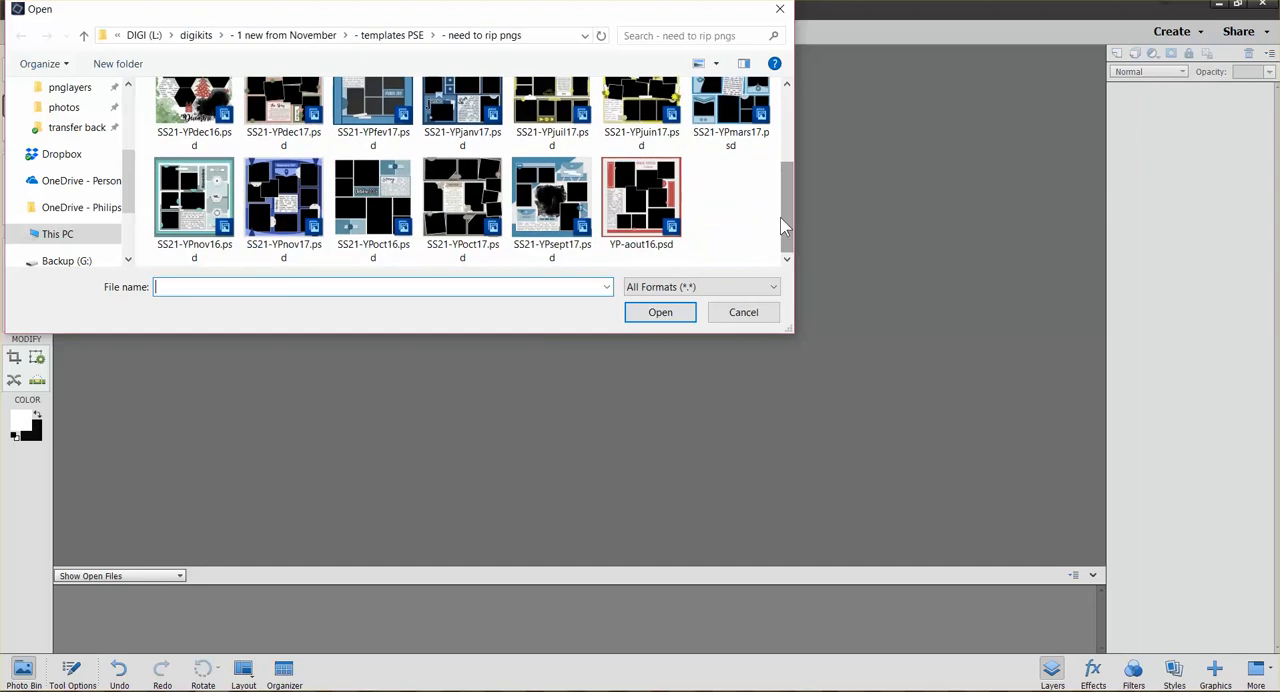
{"action": "left_click", "coordinate": [547, 204]}
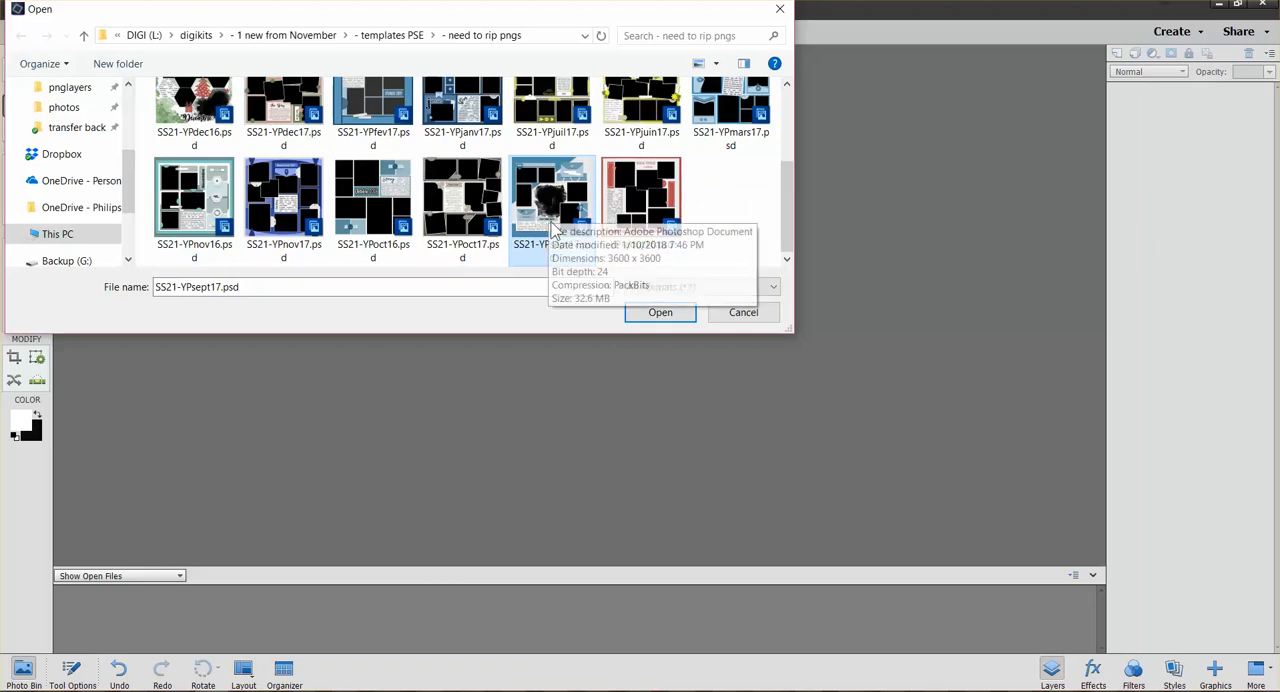
{"action": "left_click", "coordinate": [658, 314]}
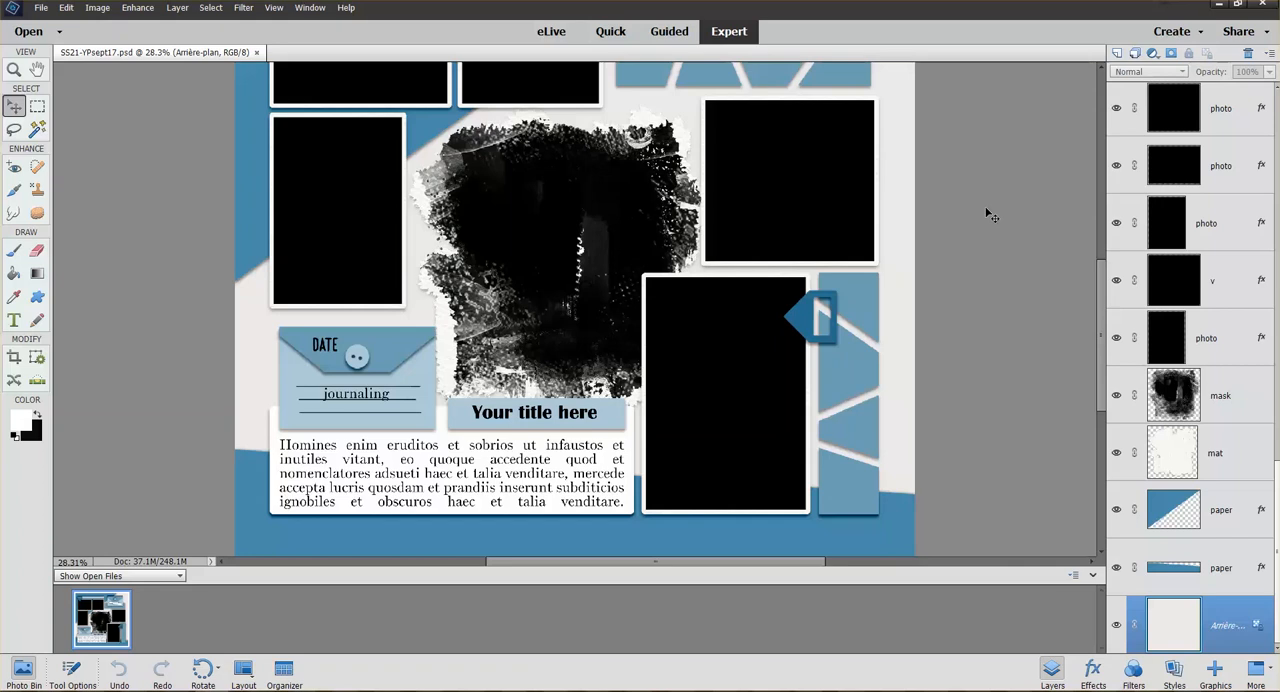
{"action": "key", "text": "ctrl+minus"}
{"action": "key", "text": "ctrl+minus"}
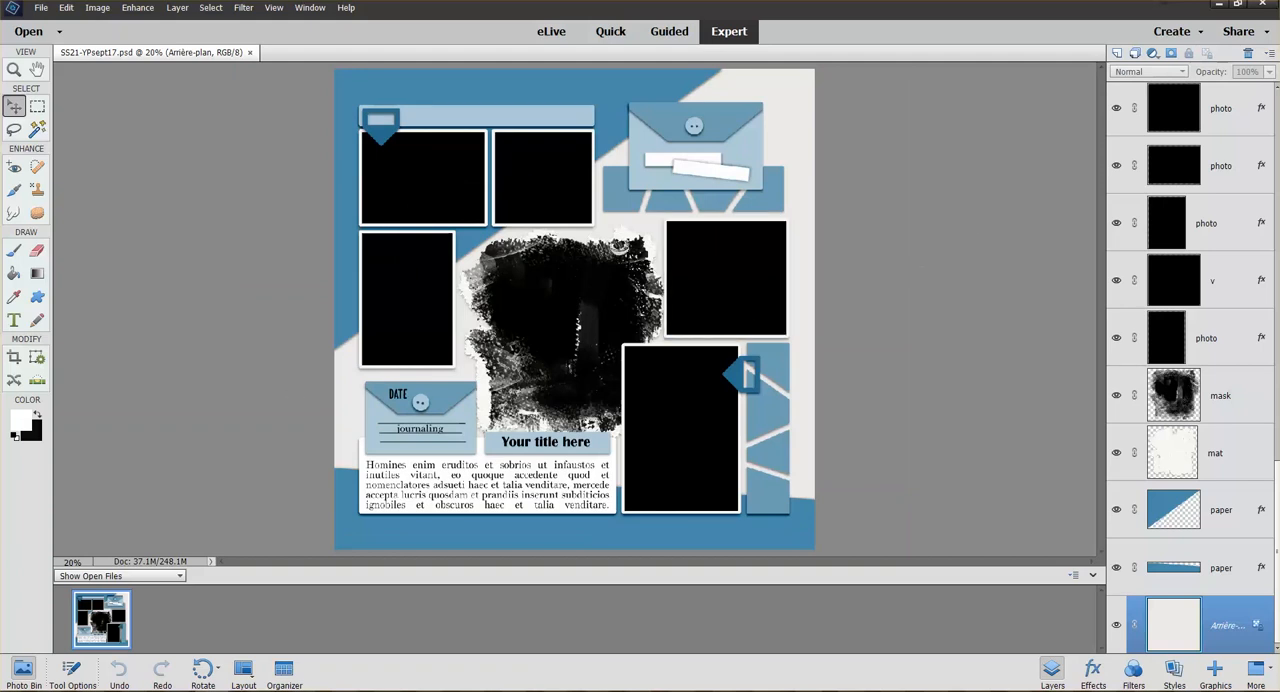
Open six garden photos from the 2017 07 20 folder: 17.44.52, 19.38.18, 19.38.25, 19.38.36, 19.38.49 and 19.39.53
{"action": "left_click_drag", "start_coordinate": [0, 74], "coordinate": [298, 64]}
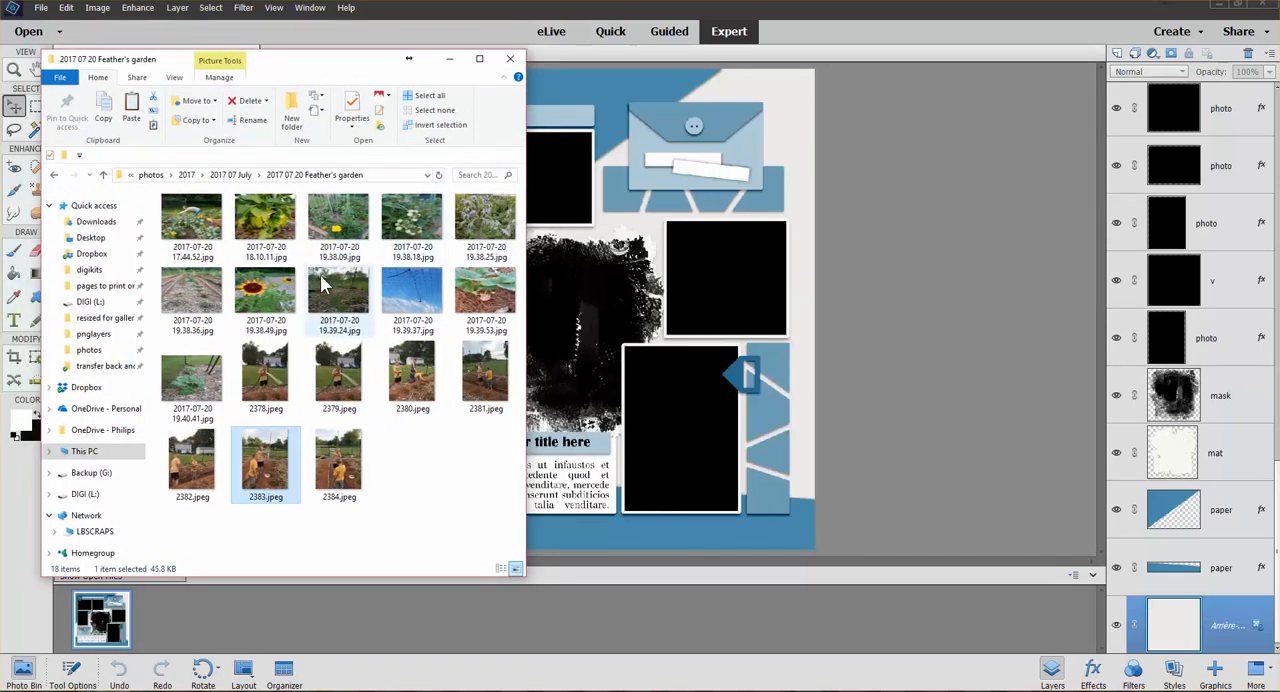
{"action": "left_click", "coordinate": [205, 228]}
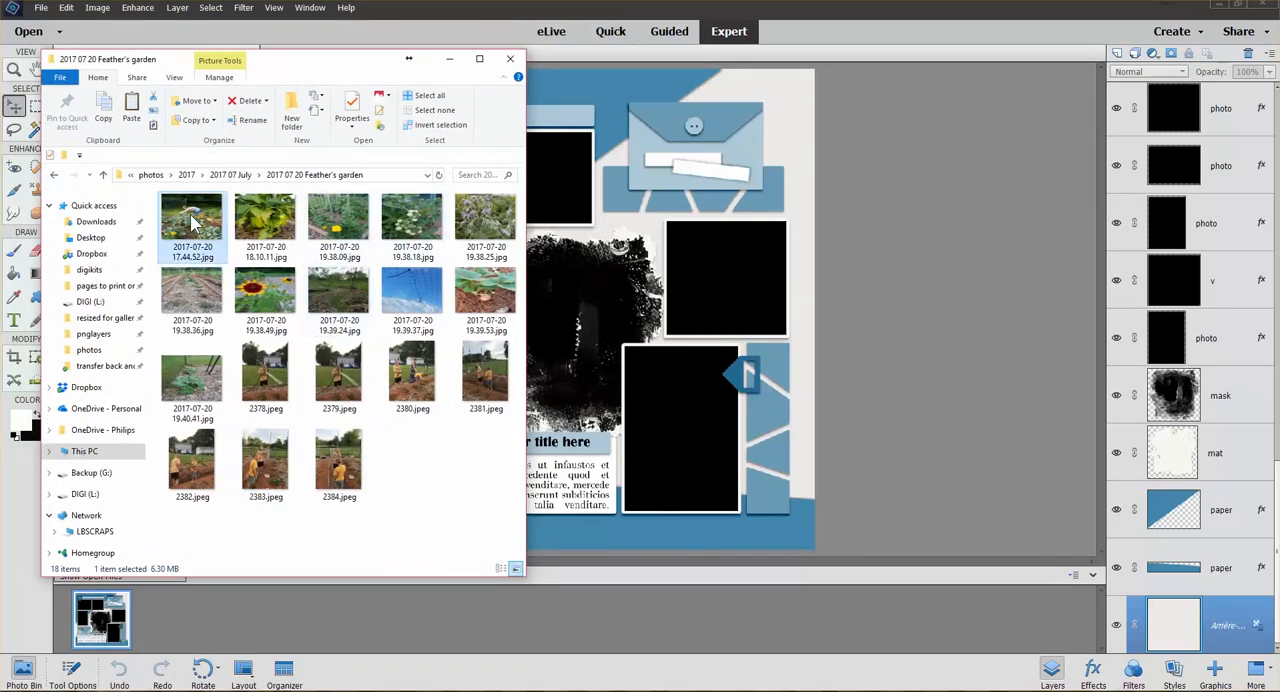
{"action": "left_click", "coordinate": [260, 297], "text": "ctrl"}
{"action": "left_click", "coordinate": [422, 235], "text": "ctrl"}
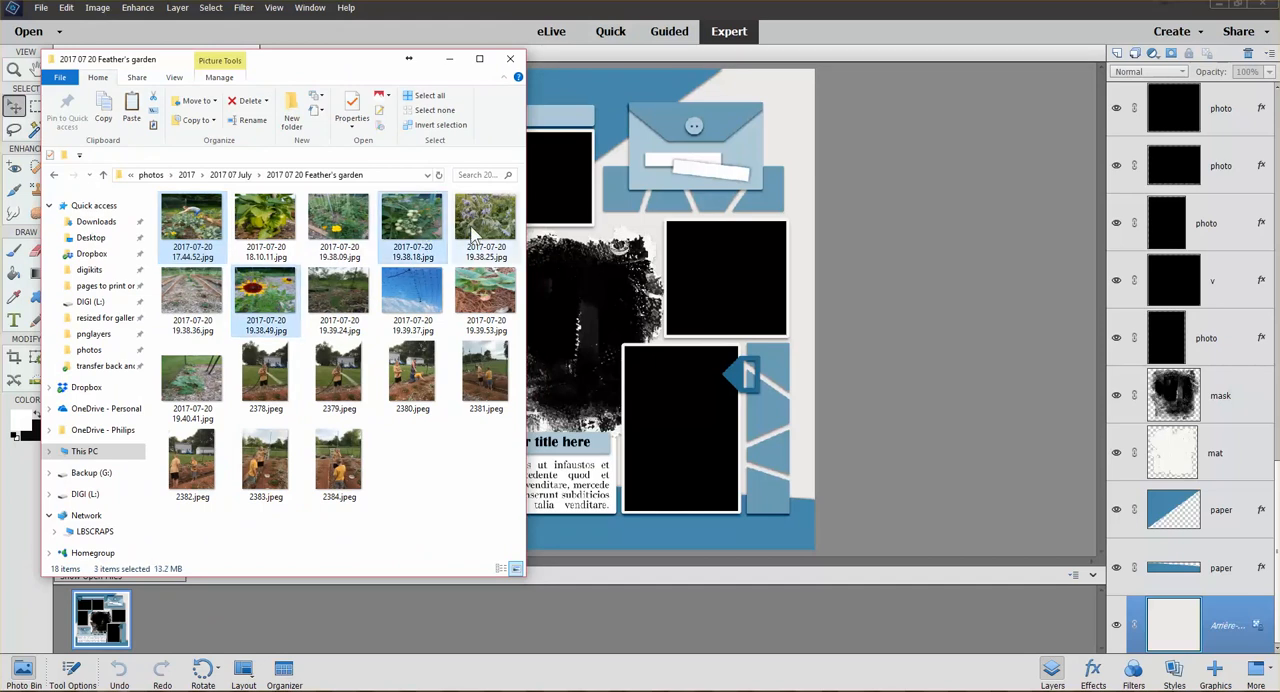
{"action": "left_click", "coordinate": [474, 232], "text": "ctrl"}
{"action": "left_click", "coordinate": [473, 303], "text": "ctrl"}
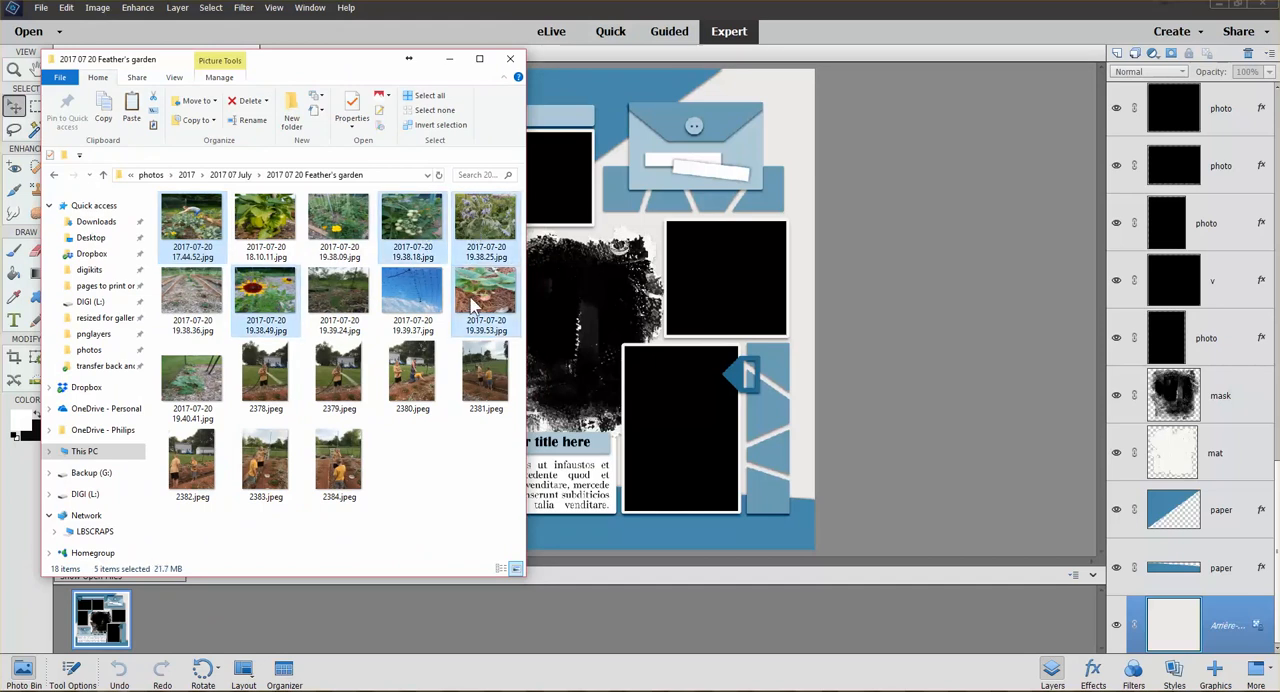
{"action": "left_click", "coordinate": [190, 292], "text": "ctrl"}
{"action": "left_click_drag", "start_coordinate": [480, 298], "coordinate": [884, 305]}
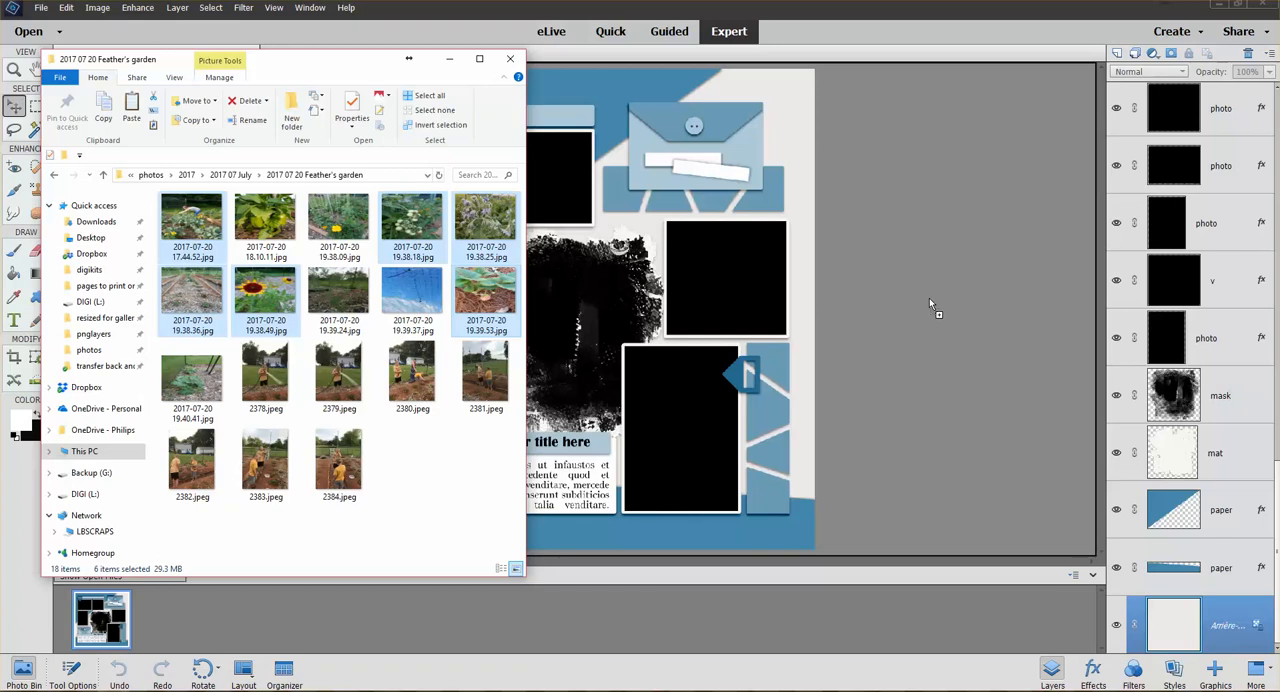
{"action": "left_click_drag", "start_coordinate": [929, 298], "coordinate": [929, 298]}
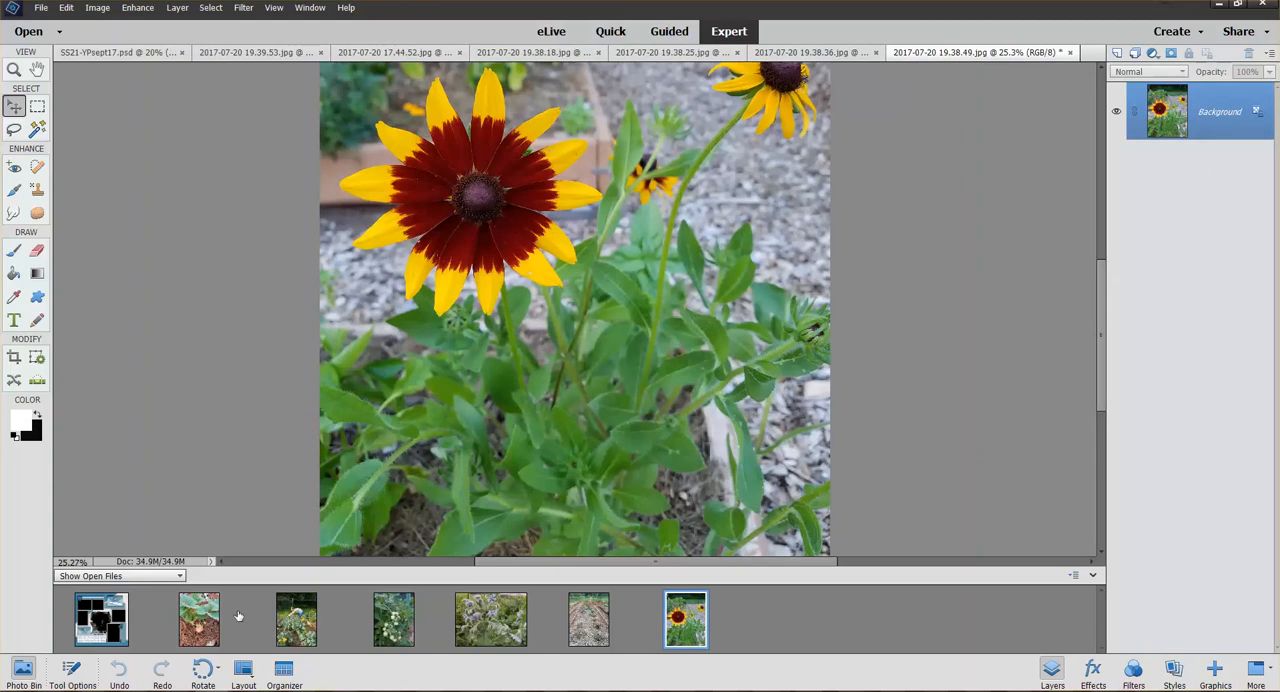
Place the gardener photo 2017-07-20 17.44.52.jpg in the template, scaled to about 39.65% and covering the page's lower-right photo frame
{"action": "left_click", "coordinate": [104, 620]}
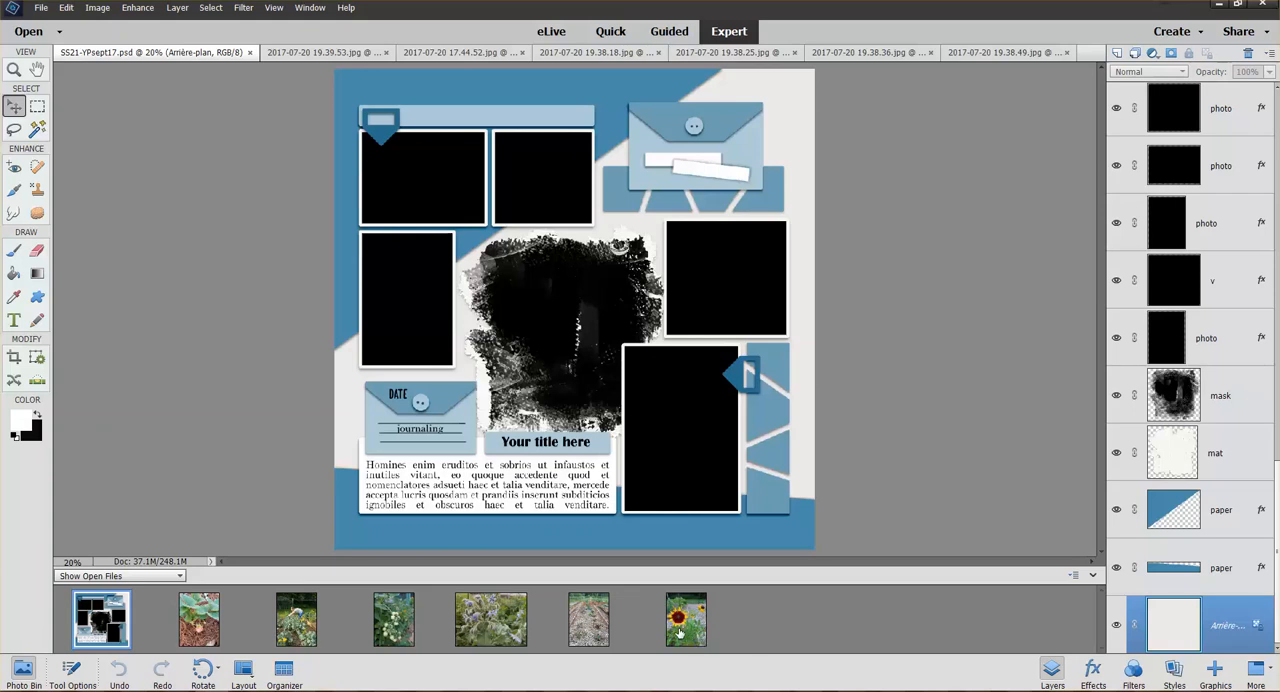
{"action": "left_click_drag", "start_coordinate": [694, 633], "coordinate": [737, 623]}
{"action": "left_click_drag", "start_coordinate": [303, 627], "coordinate": [678, 418]}
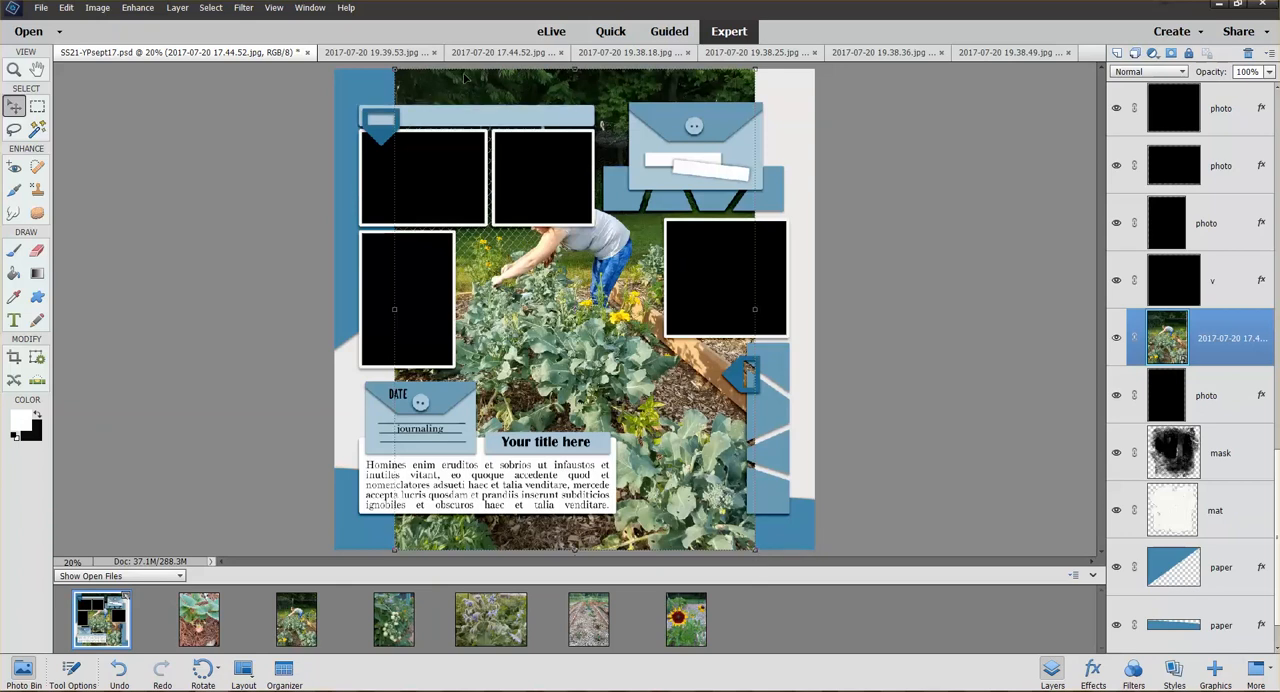
{"action": "left_click_drag", "start_coordinate": [394, 68], "coordinate": [600, 344]}
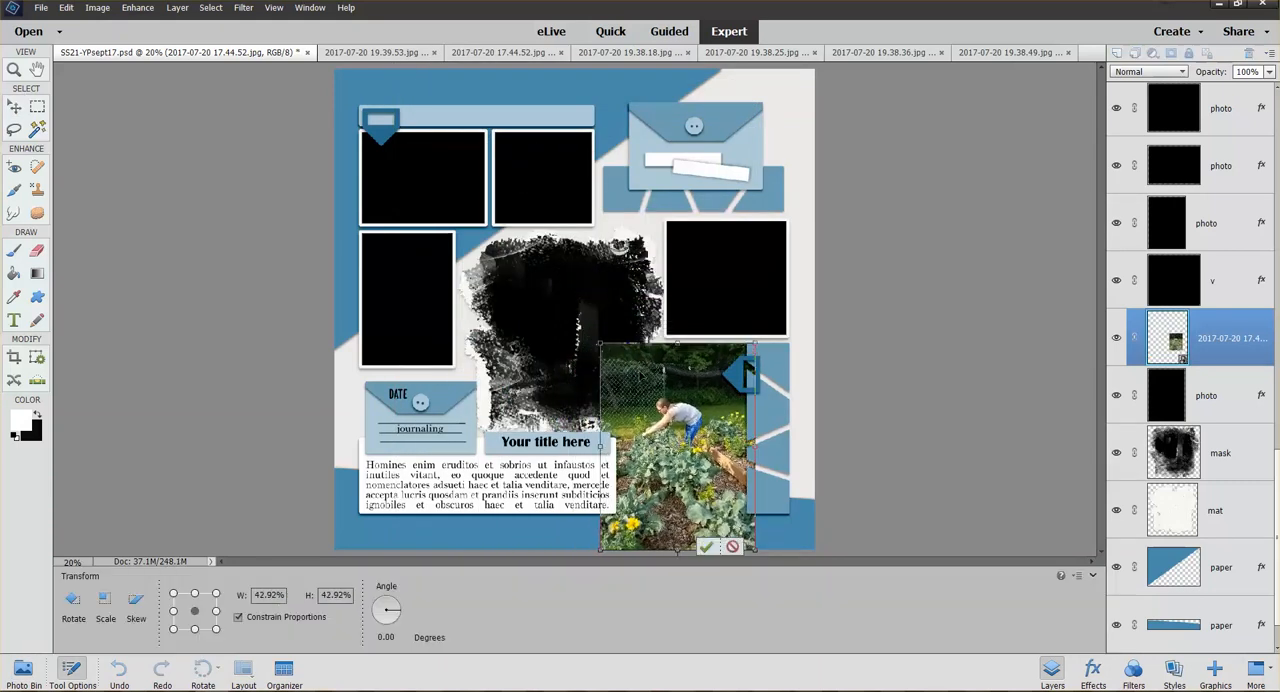
{"action": "left_click_drag", "start_coordinate": [694, 381], "coordinate": [698, 371]}
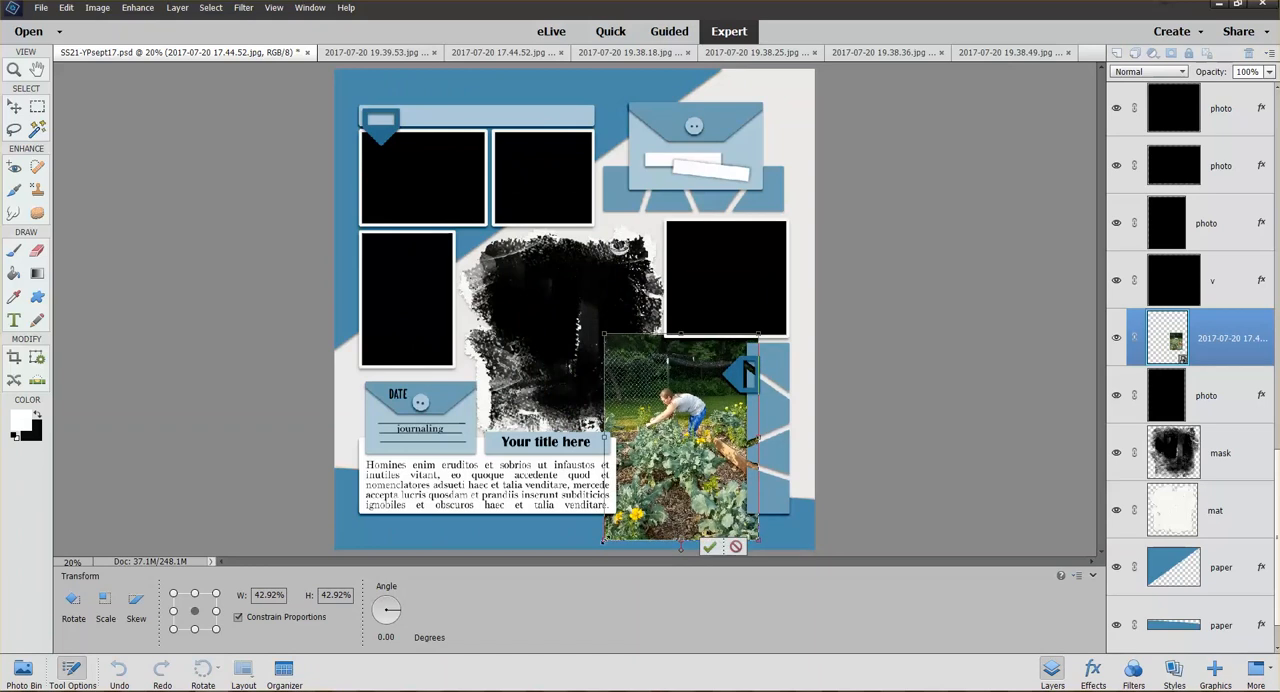
{"action": "mouse_move", "coordinate": [603, 541]}
{"action": "left_mouse_down"}
{"action": "mouse_move", "coordinate": [632, 526]}
{"action": "mouse_move", "coordinate": [616, 522]}
{"action": "left_mouse_up"}
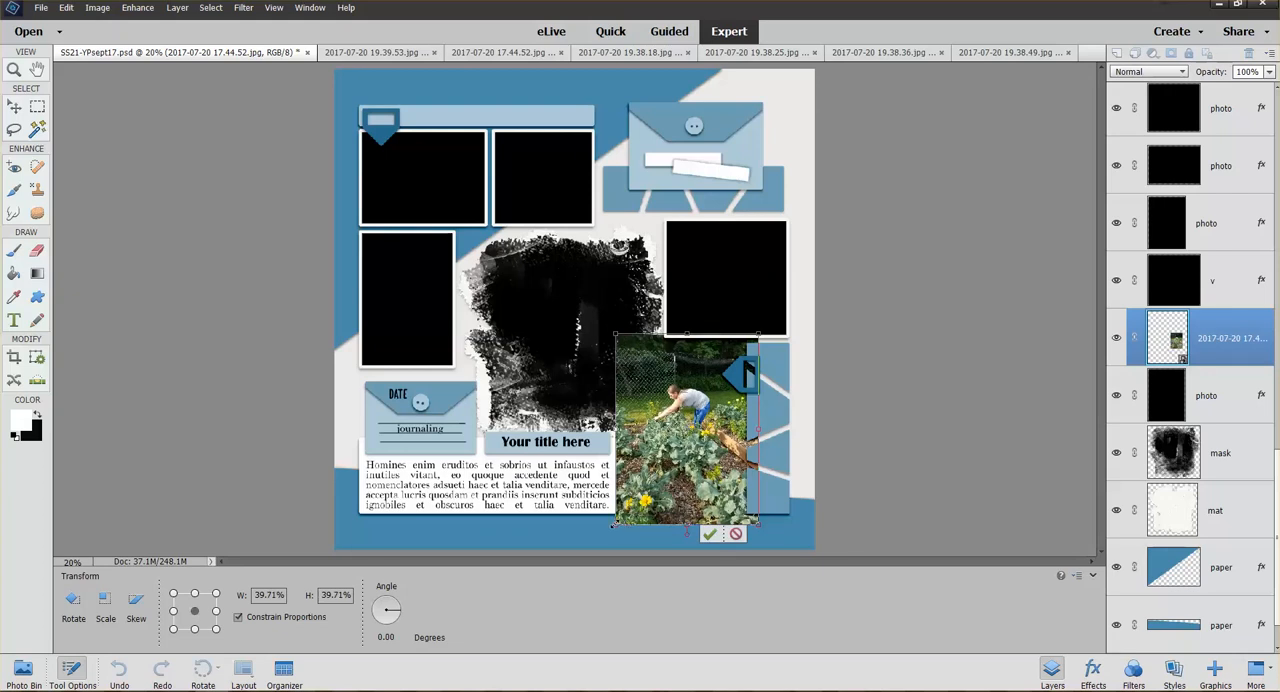
{"action": "mouse_move", "coordinate": [614, 524]}
{"action": "left_mouse_down"}
{"action": "mouse_move", "coordinate": [594, 550]}
{"action": "mouse_move", "coordinate": [614, 526]}
{"action": "left_mouse_up"}
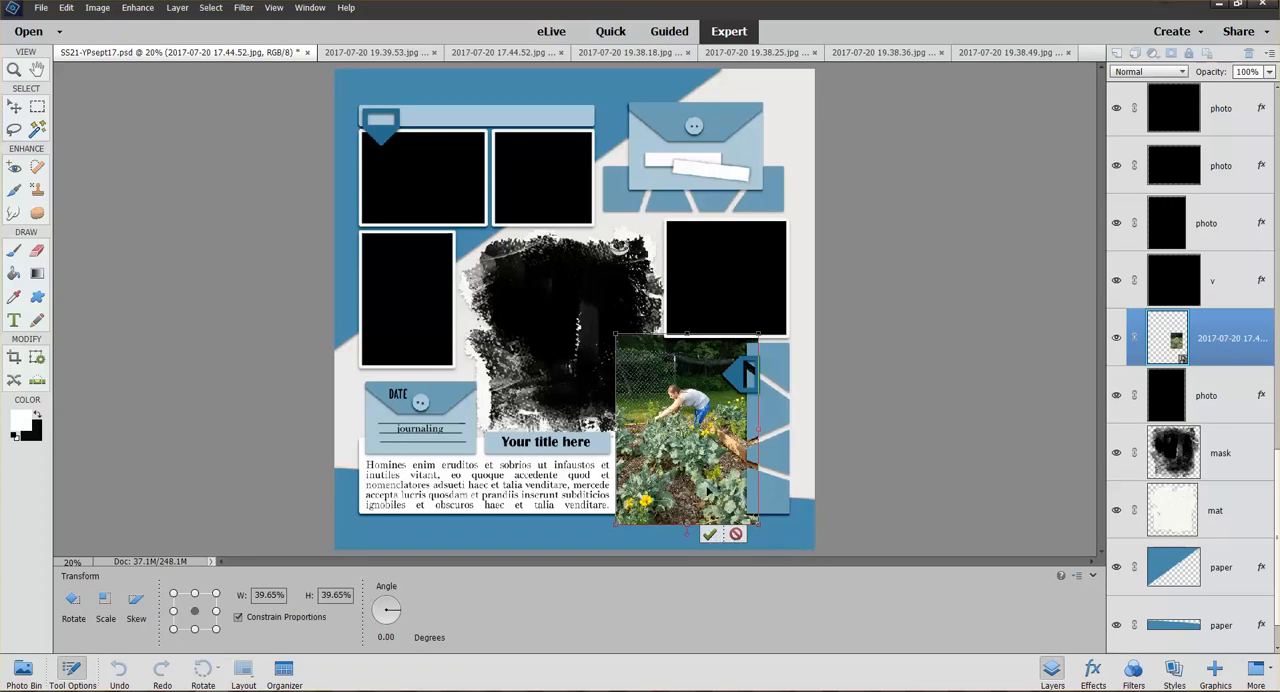
{"action": "key", "text": "Return"}
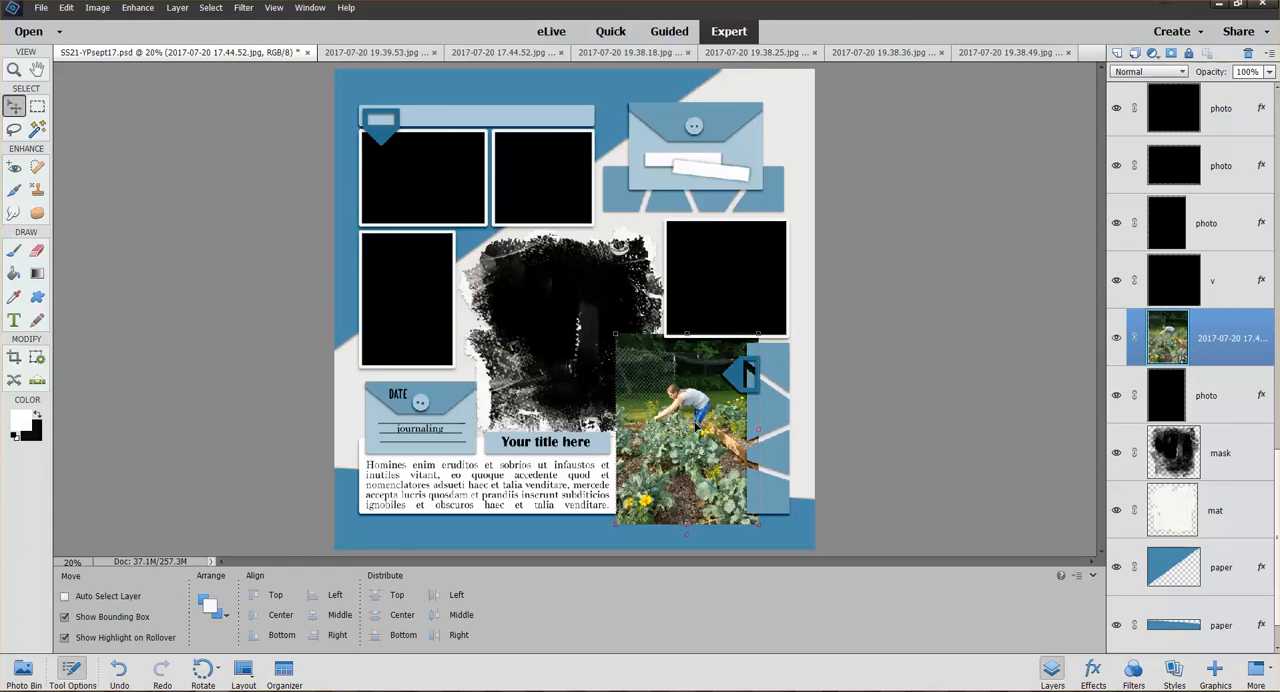
Clip the gardener photo to its frame, then enlarge it to 111.66% and reposition it within the frame
{"action": "key", "text": "ctrl+g"}
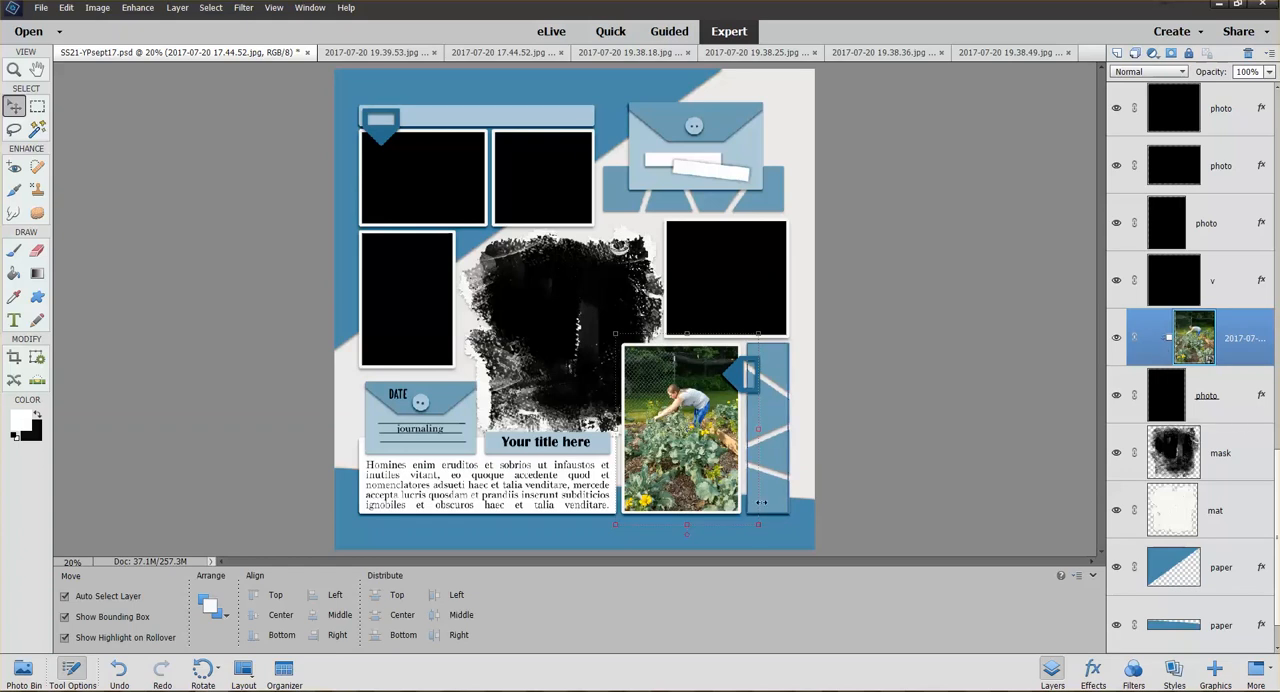
{"action": "left_click_drag", "start_coordinate": [759, 525], "coordinate": [777, 550]}
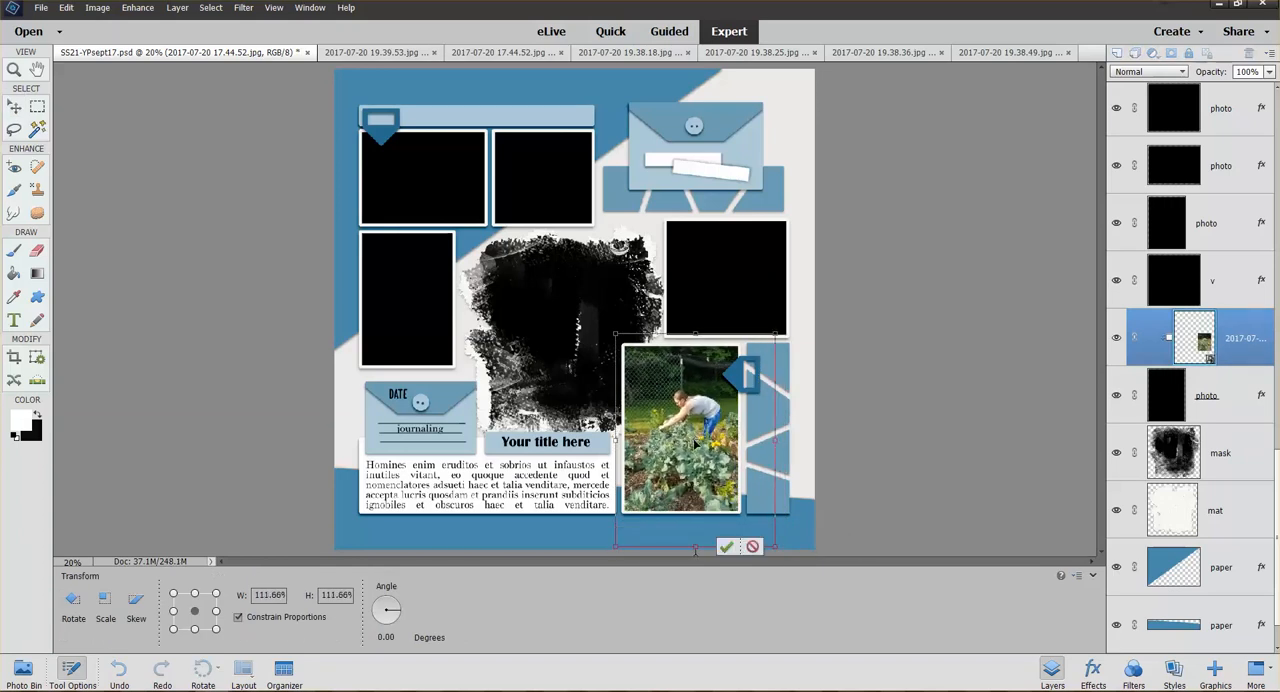
{"action": "mouse_move", "coordinate": [695, 443]}
{"action": "left_mouse_down"}
{"action": "mouse_move", "coordinate": [675, 415]}
{"action": "mouse_move", "coordinate": [689, 433]}
{"action": "left_mouse_up"}
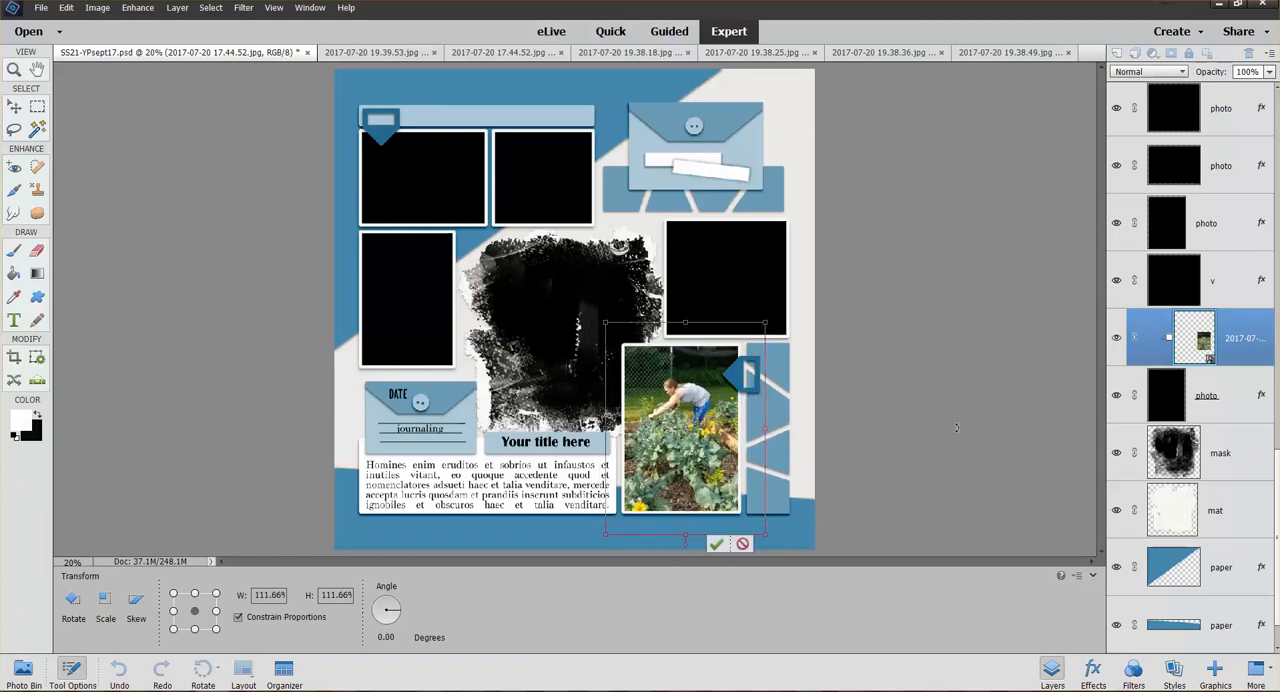
{"action": "left_click", "coordinate": [716, 544]}
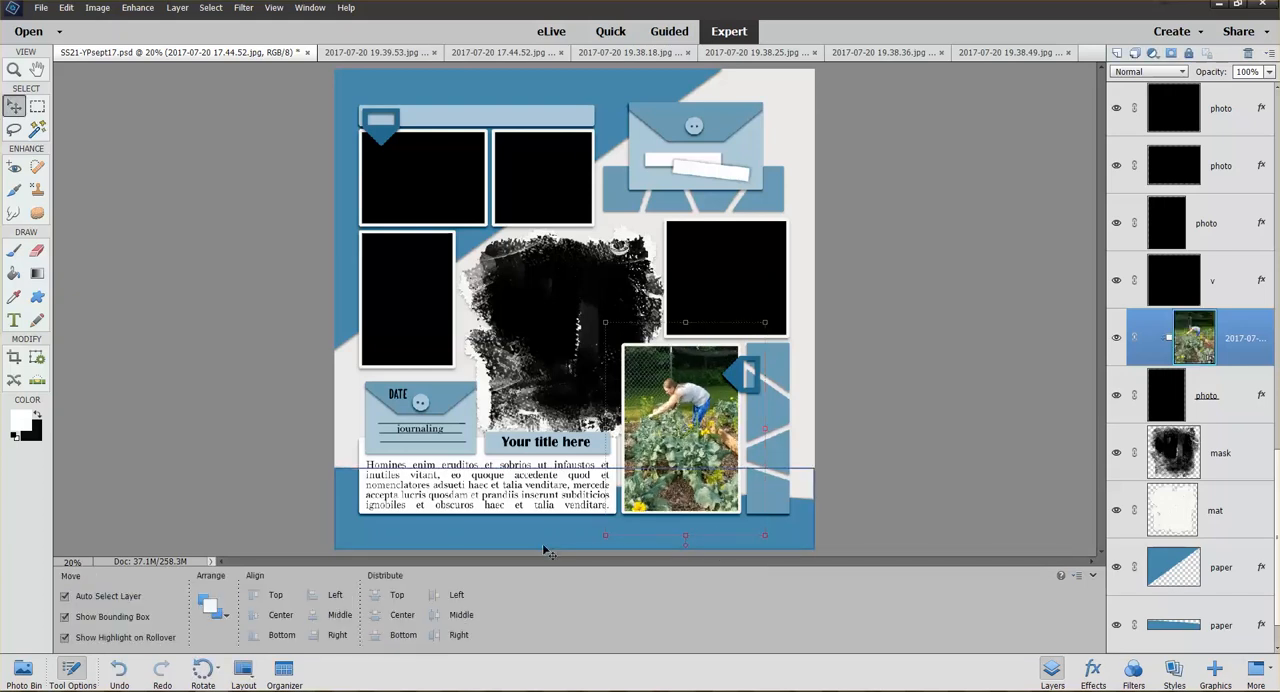
Fit the purple flower photo 2017-07-20 19.38.25.jpg into the page's upper-left frame, scaled to 30.94%, clipped to the frame and repositioned
{"action": "left_click", "coordinate": [30, 674]}
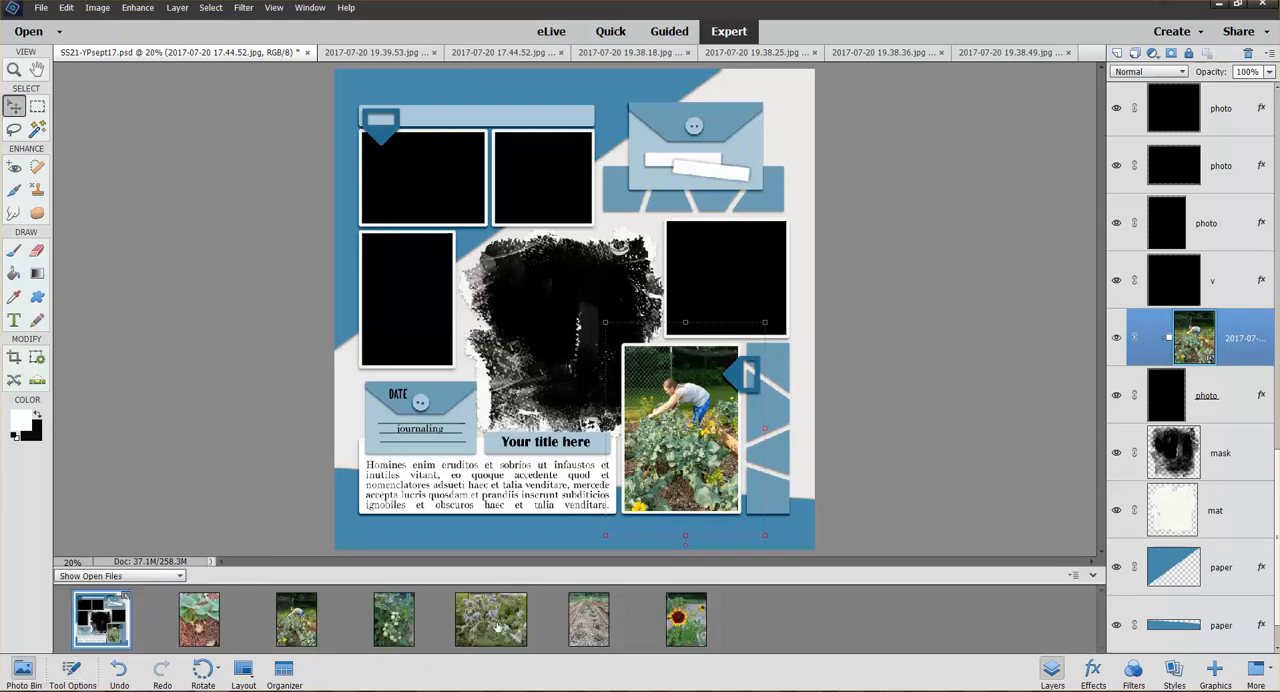
{"action": "left_click_drag", "start_coordinate": [487, 632], "coordinate": [423, 177]}
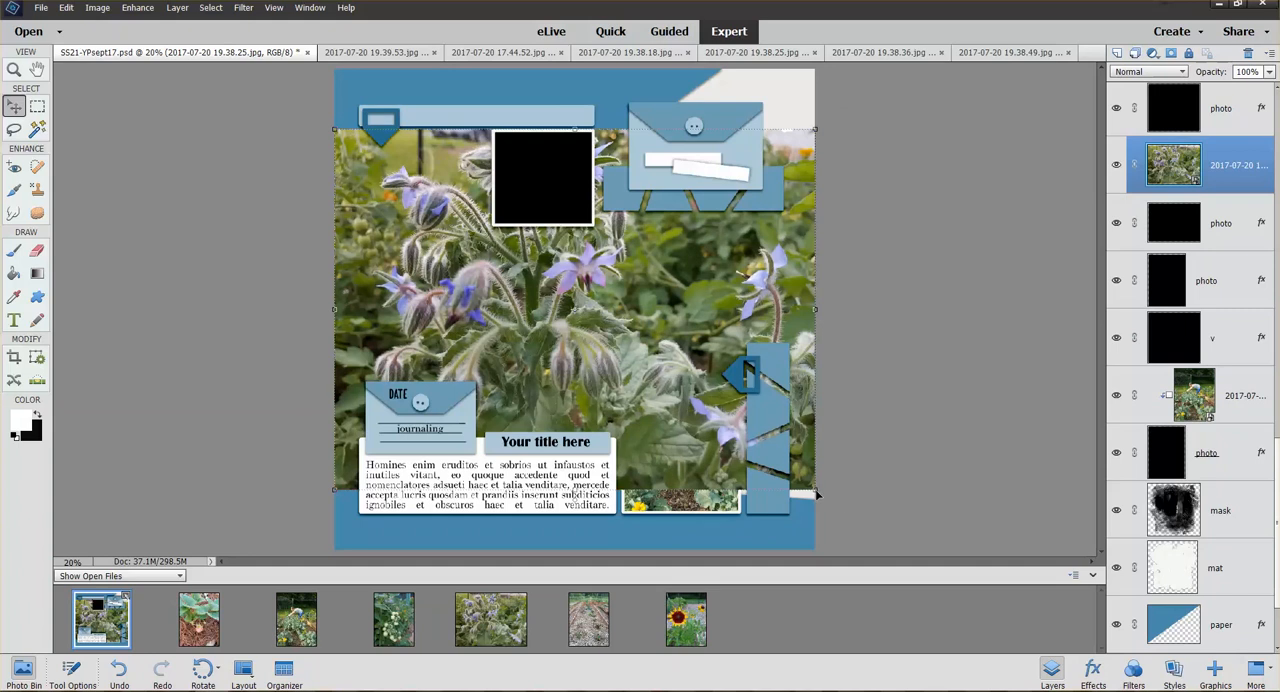
{"action": "left_click_drag", "start_coordinate": [814, 490], "coordinate": [520, 195]}
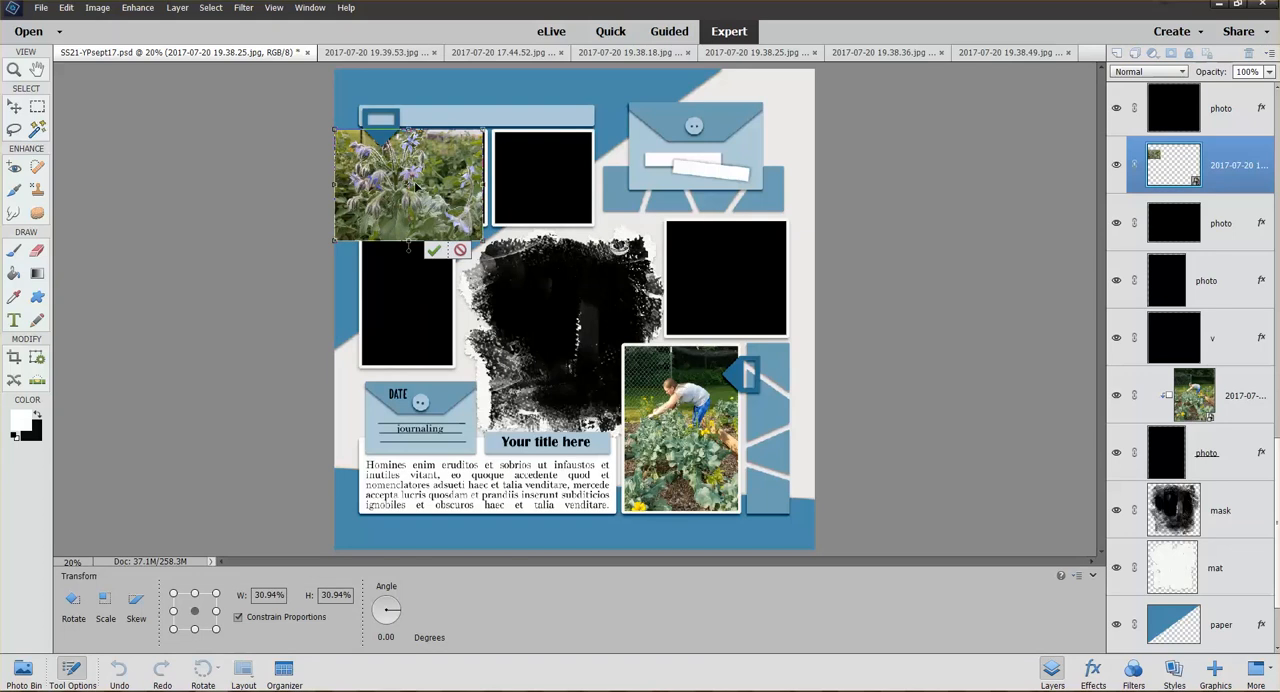
{"action": "left_click_drag", "start_coordinate": [416, 186], "coordinate": [425, 189]}
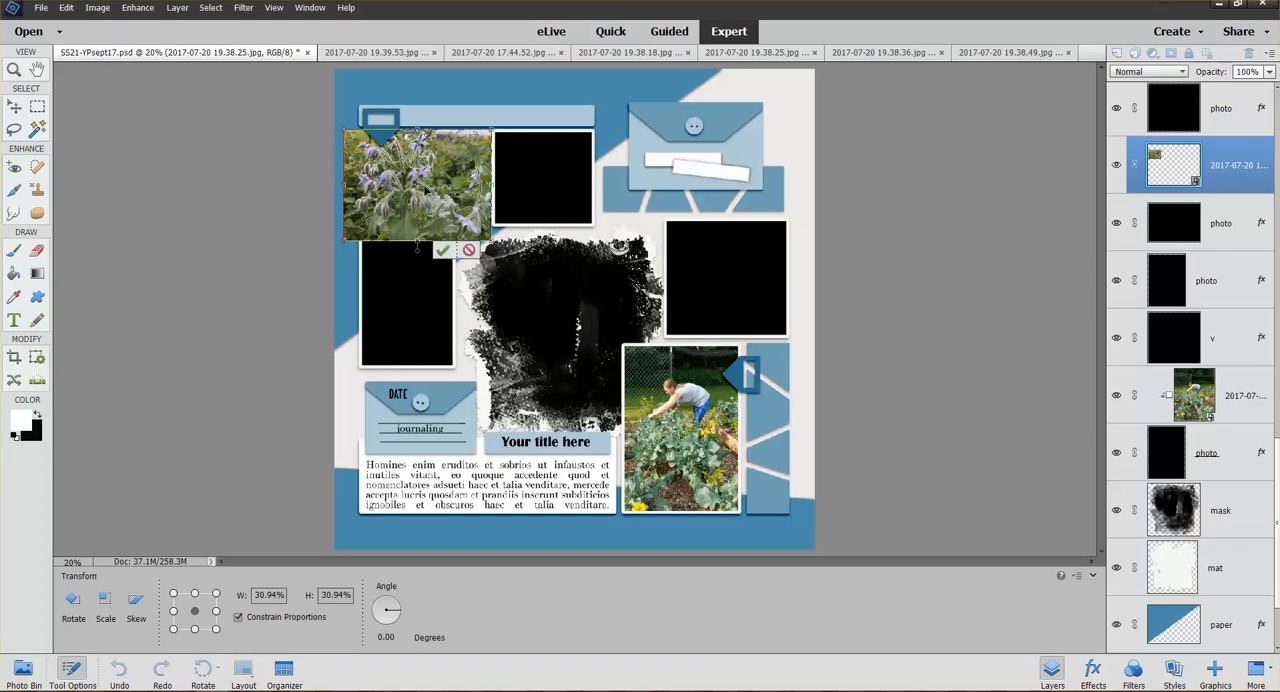
{"action": "left_click", "coordinate": [442, 251]}
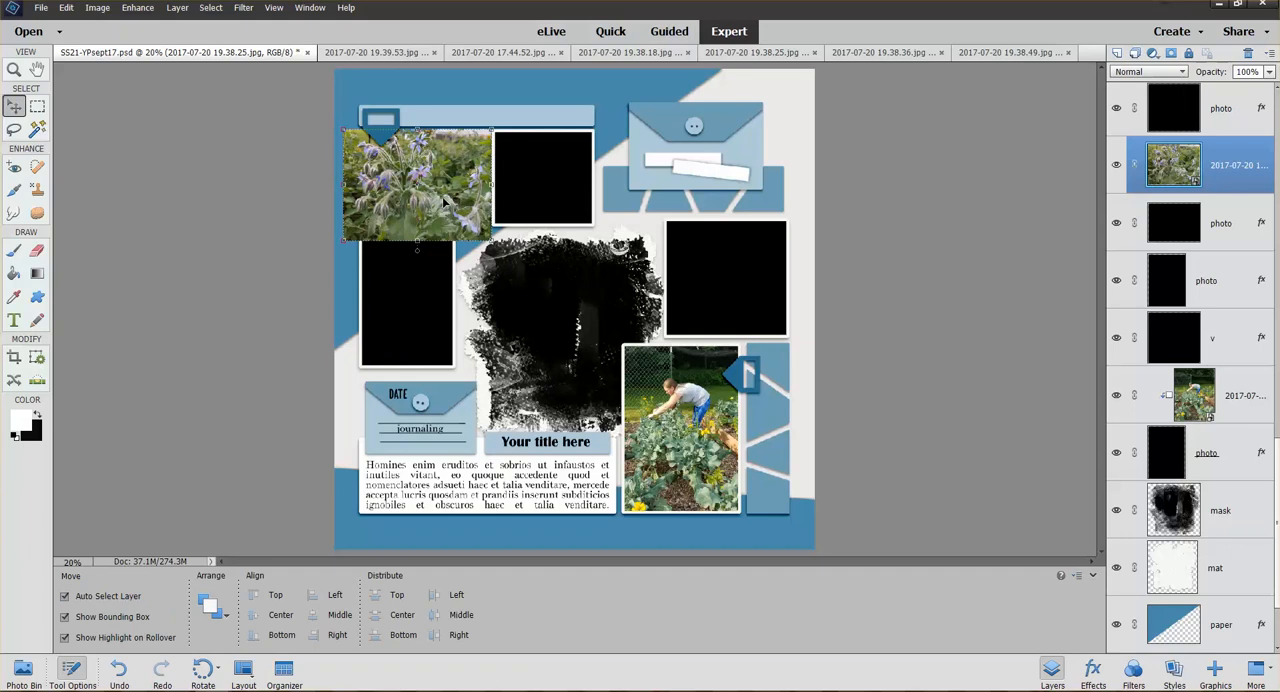
{"action": "key", "text": "ctrl+g"}
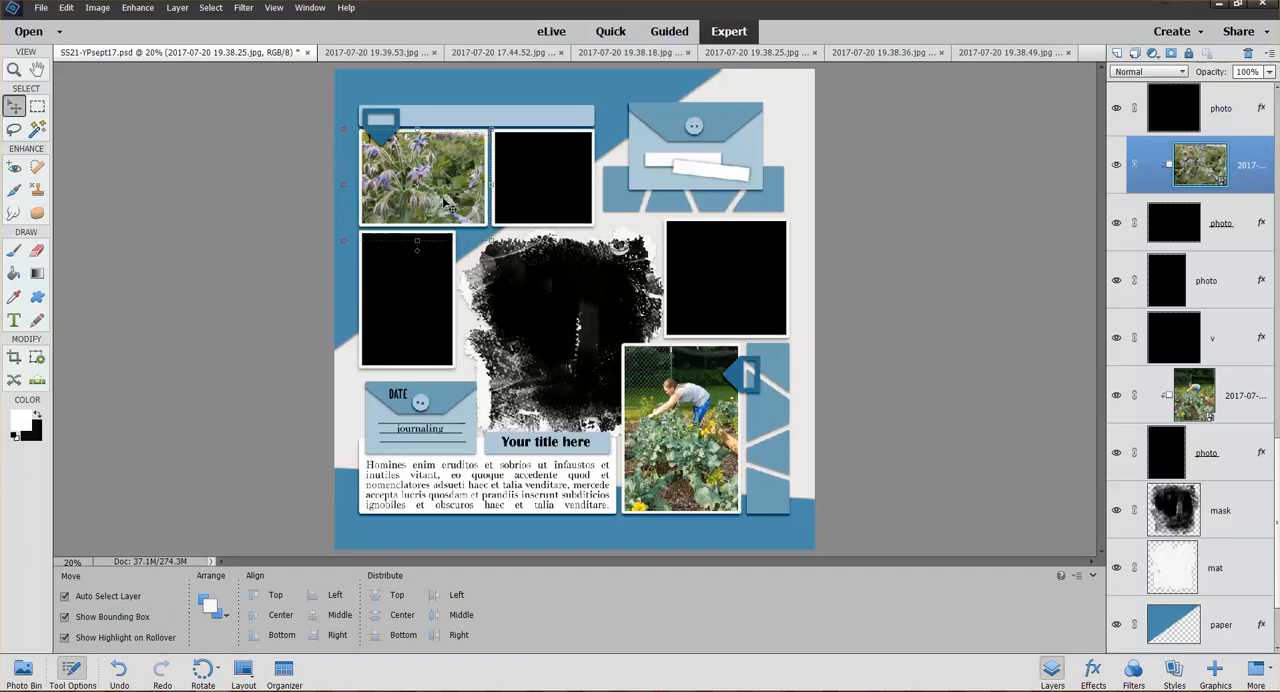
{"action": "left_click_drag", "start_coordinate": [417, 186], "coordinate": [435, 192]}
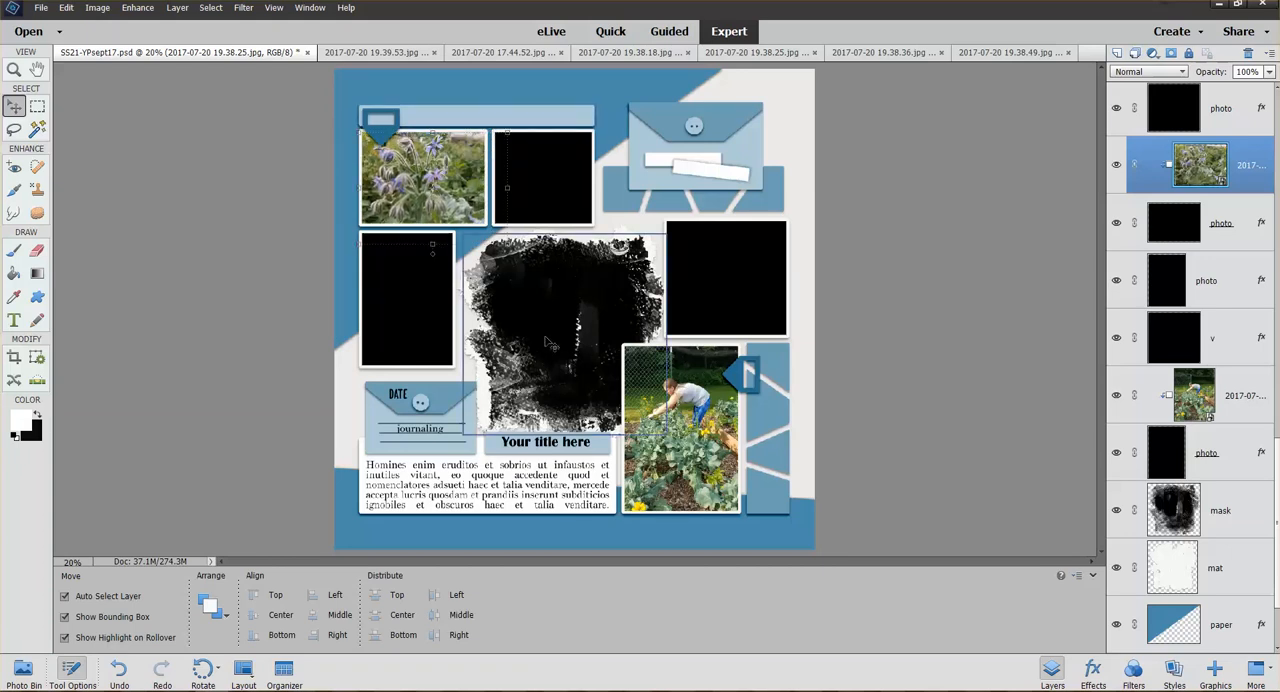
Place the garden rows photo 2017-07-20 19.38.36.jpg over the page's central brush mask, scaled to 57.80%, and clip it to the mask
{"action": "left_click", "coordinate": [23, 670]}
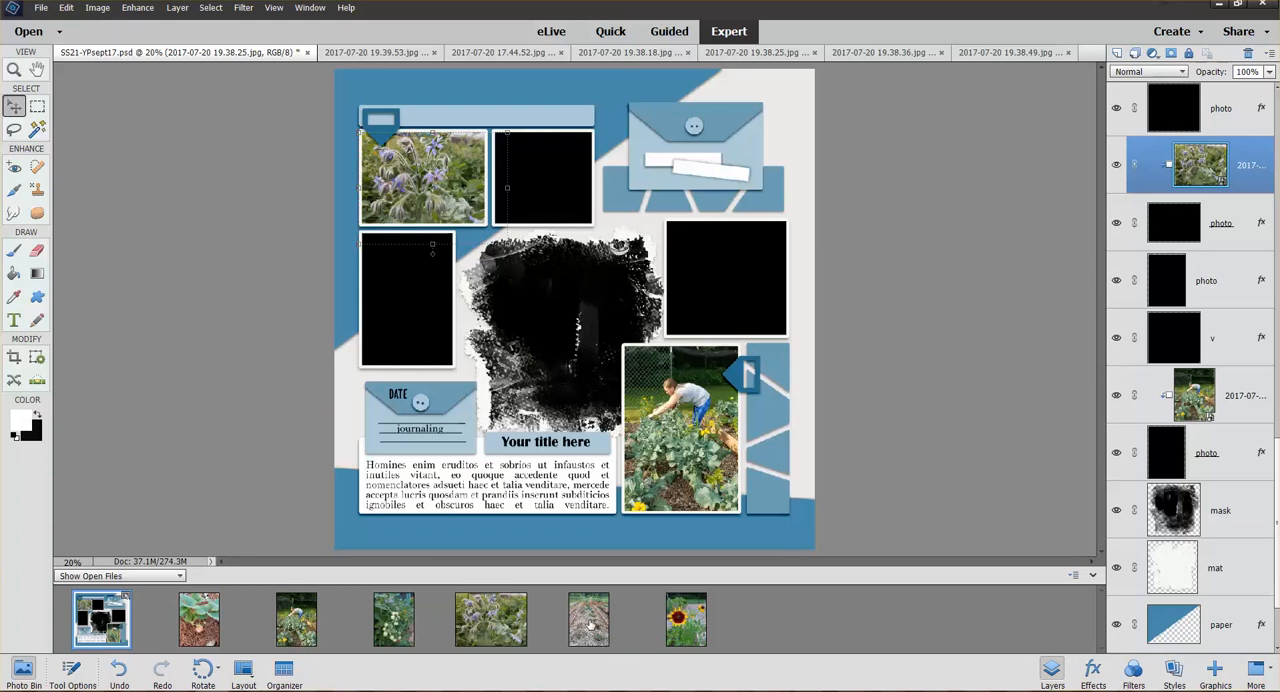
{"action": "left_click_drag", "start_coordinate": [590, 625], "coordinate": [554, 323]}
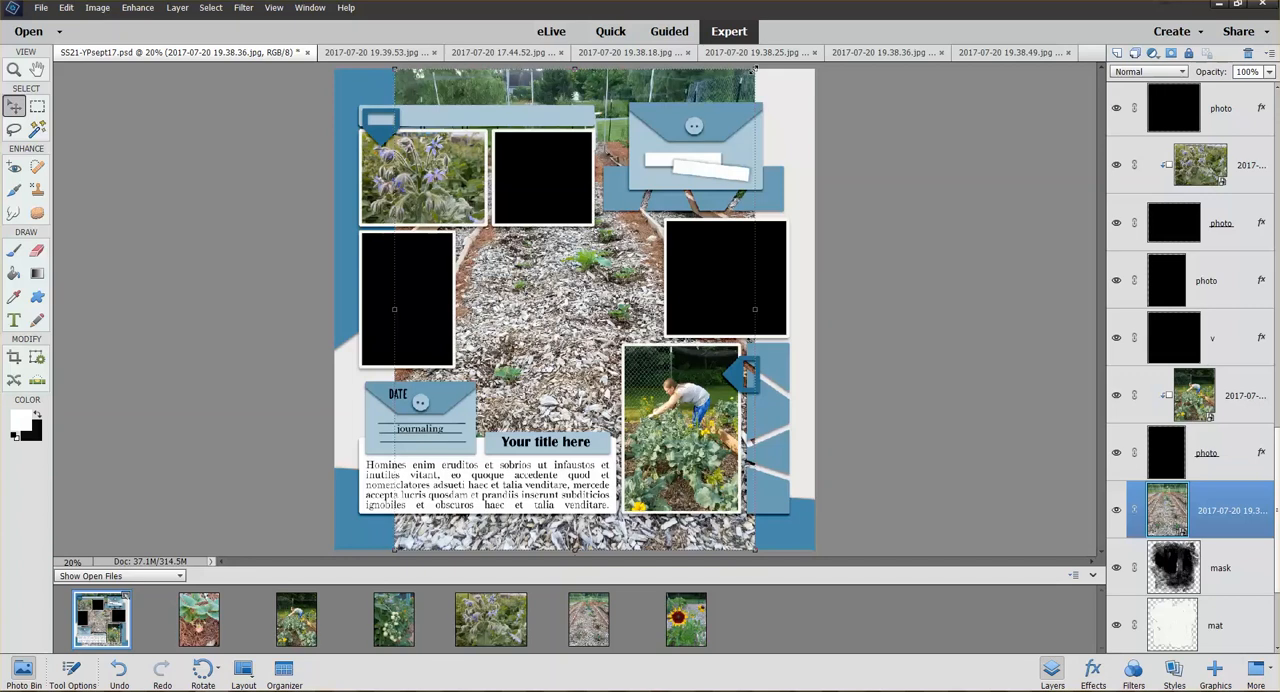
{"action": "left_click_drag", "start_coordinate": [755, 68], "coordinate": [594, 284]}
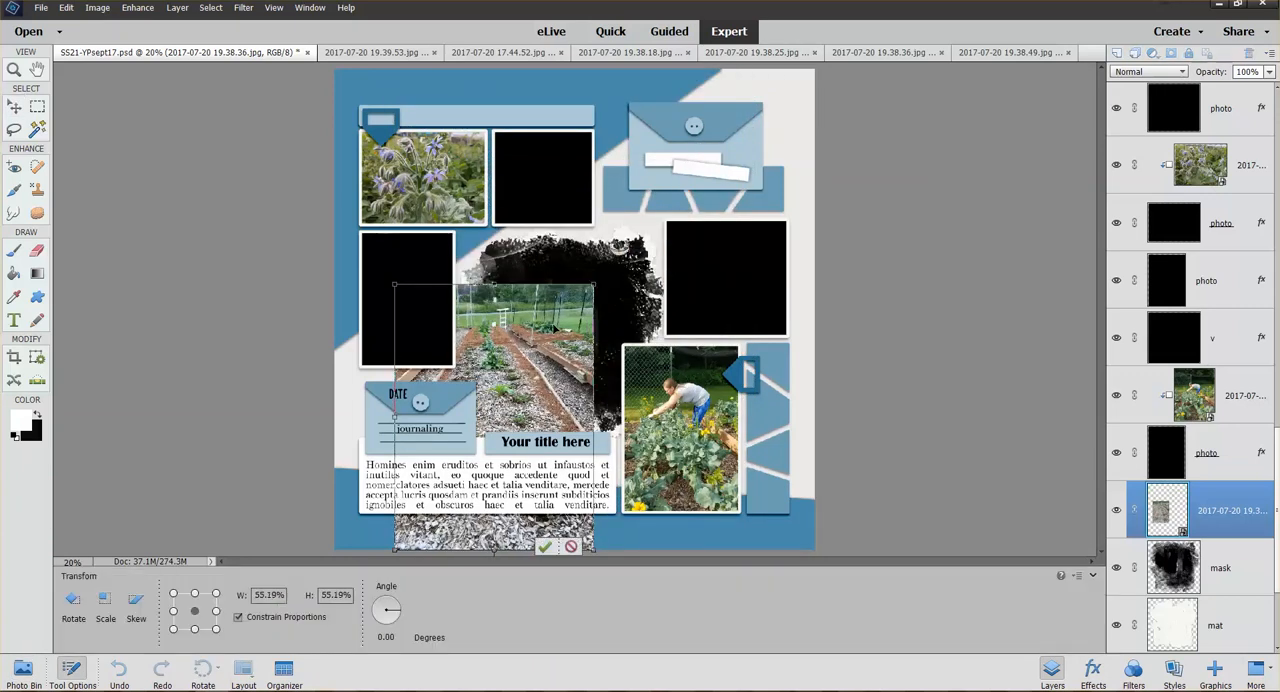
{"action": "left_click_drag", "start_coordinate": [554, 327], "coordinate": [630, 254]}
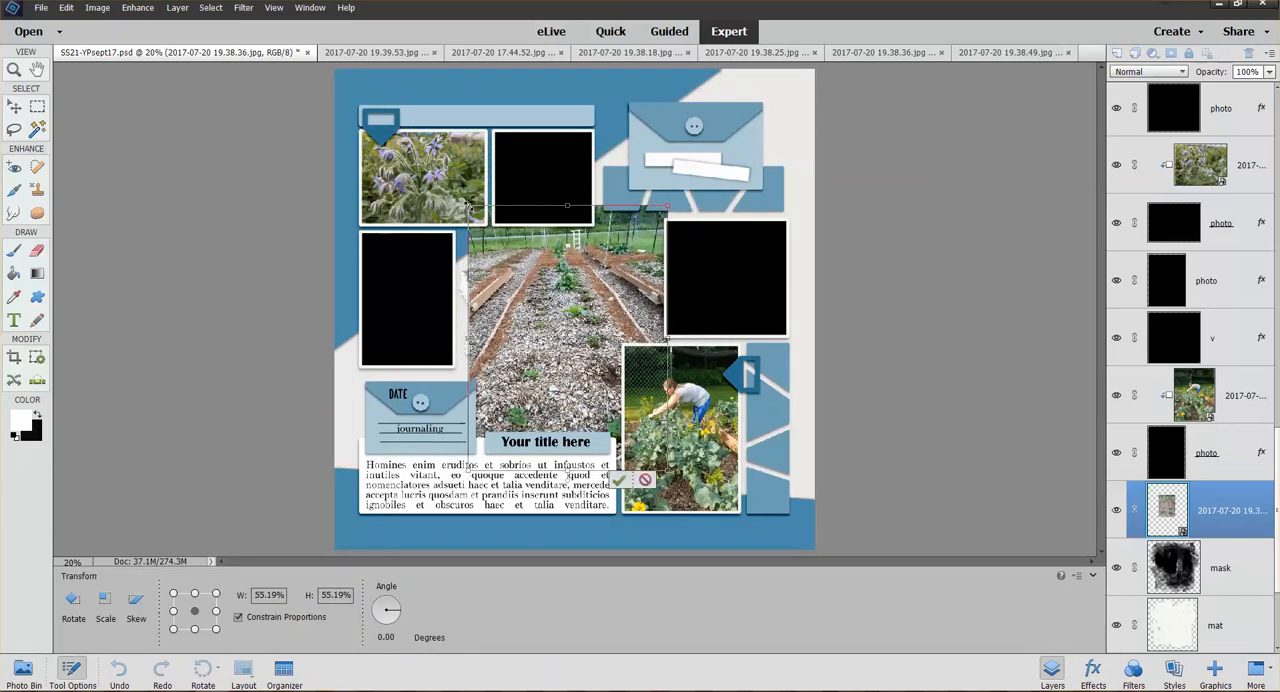
{"action": "left_click_drag", "start_coordinate": [466, 205], "coordinate": [456, 191]}
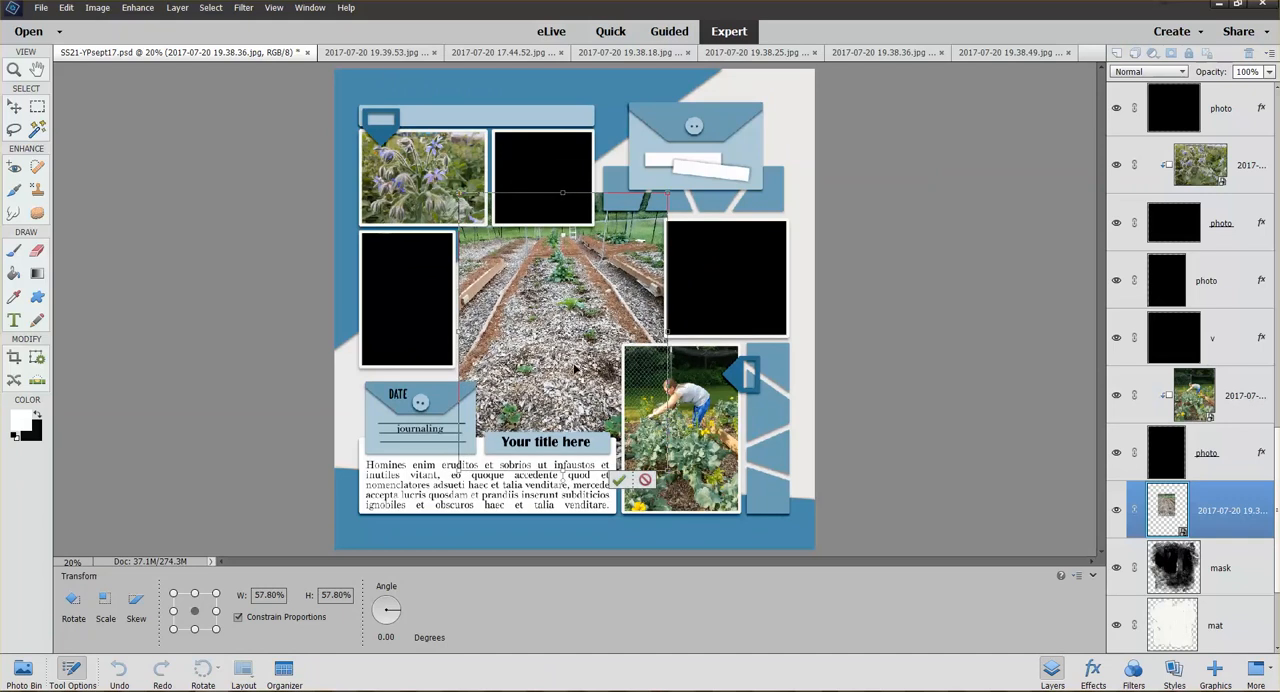
{"action": "key", "text": "Return"}
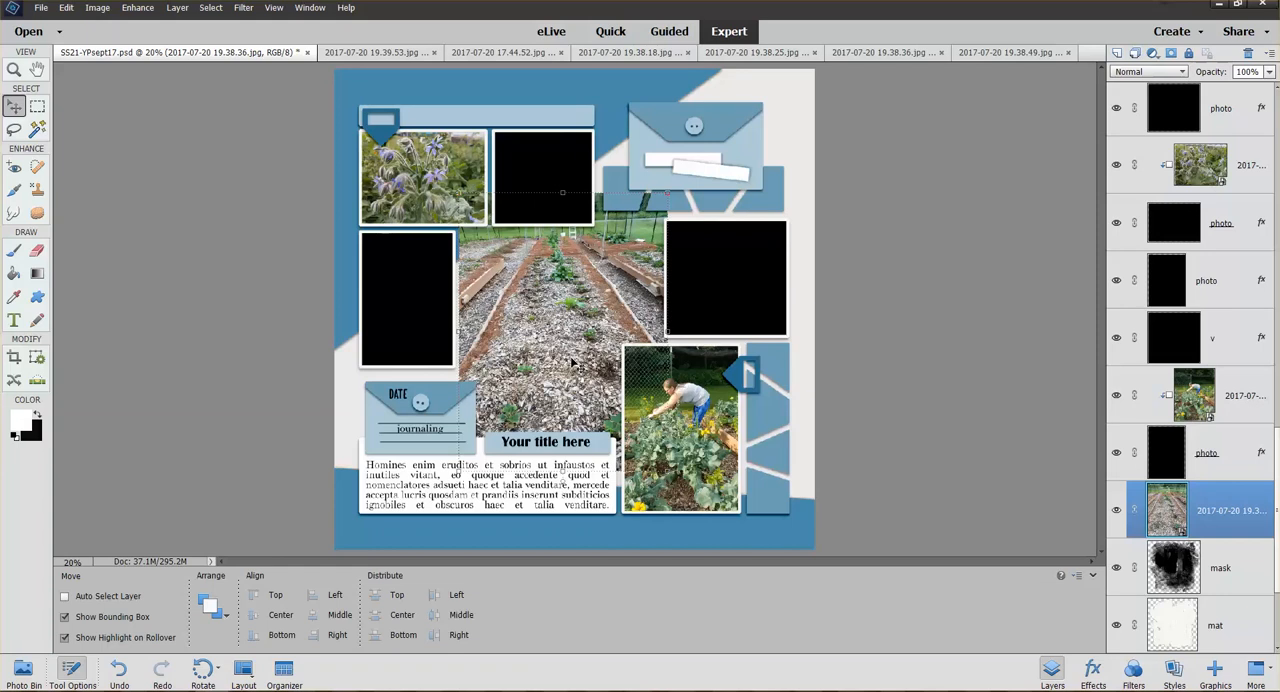
{"action": "key", "text": "ctrl+g"}
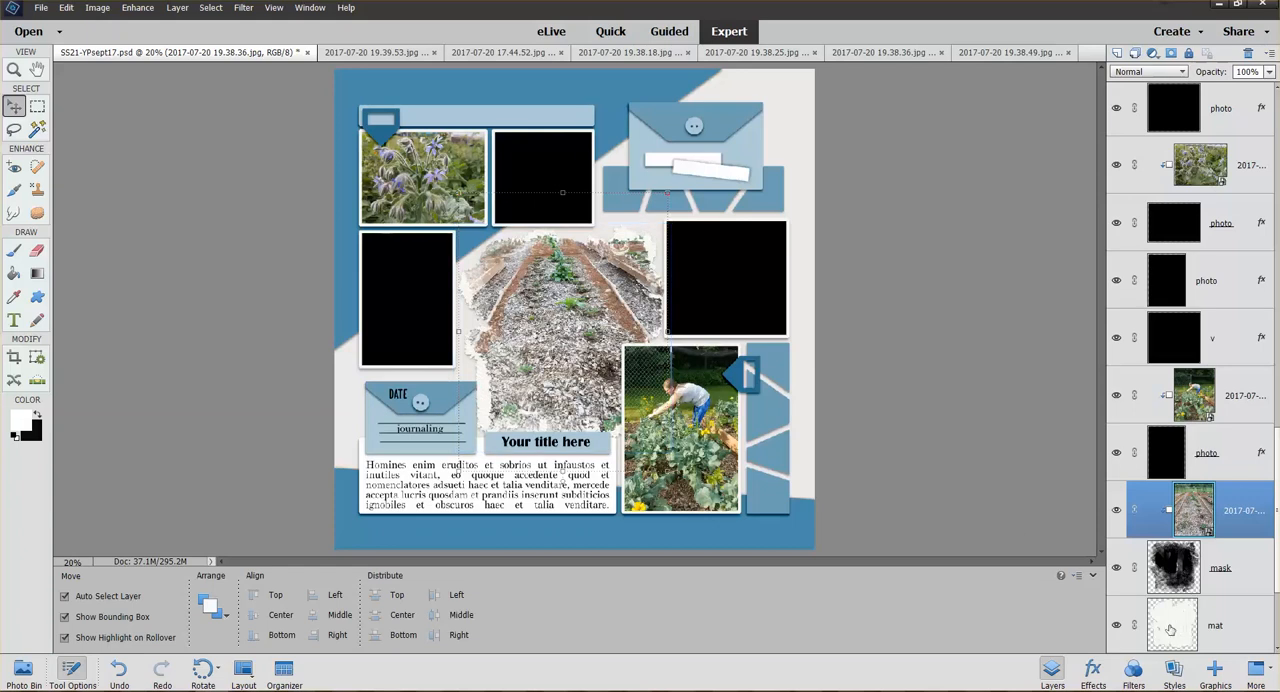
Delete the mat layer beneath the central mask
{"action": "scroll", "coordinate": [1277, 552], "scroll_direction": "down", "scroll_amount": 3}
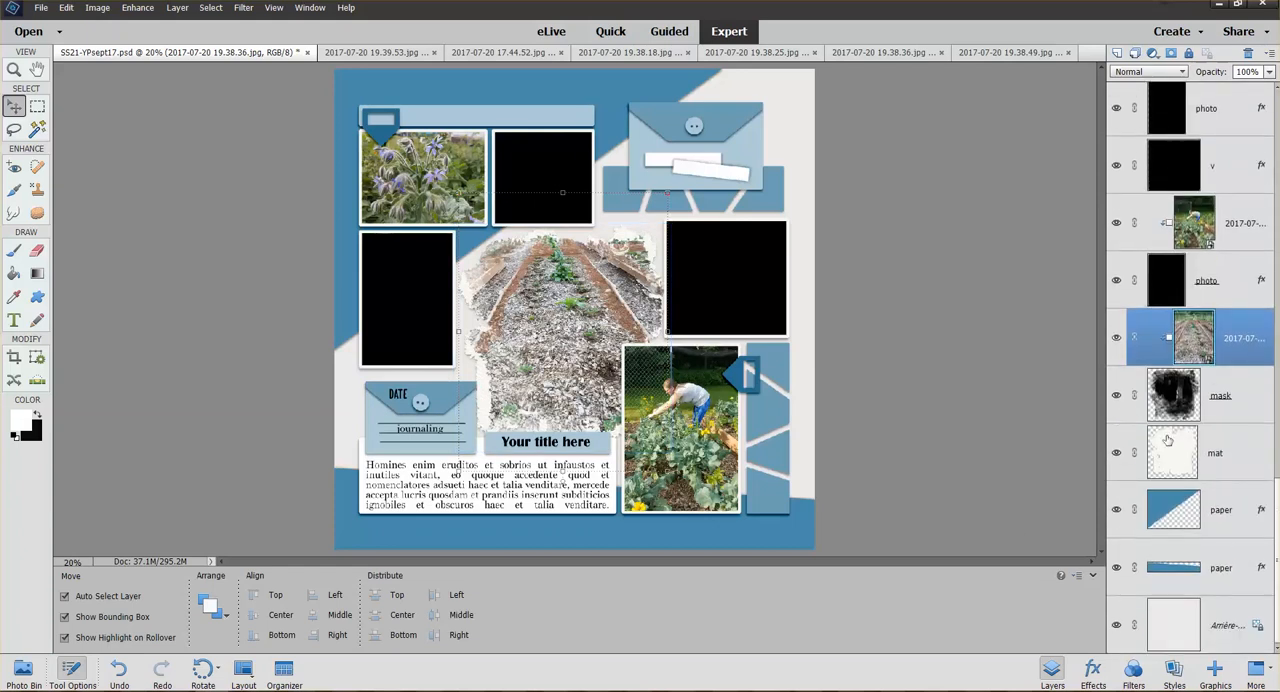
{"action": "left_click", "coordinate": [1197, 457]}
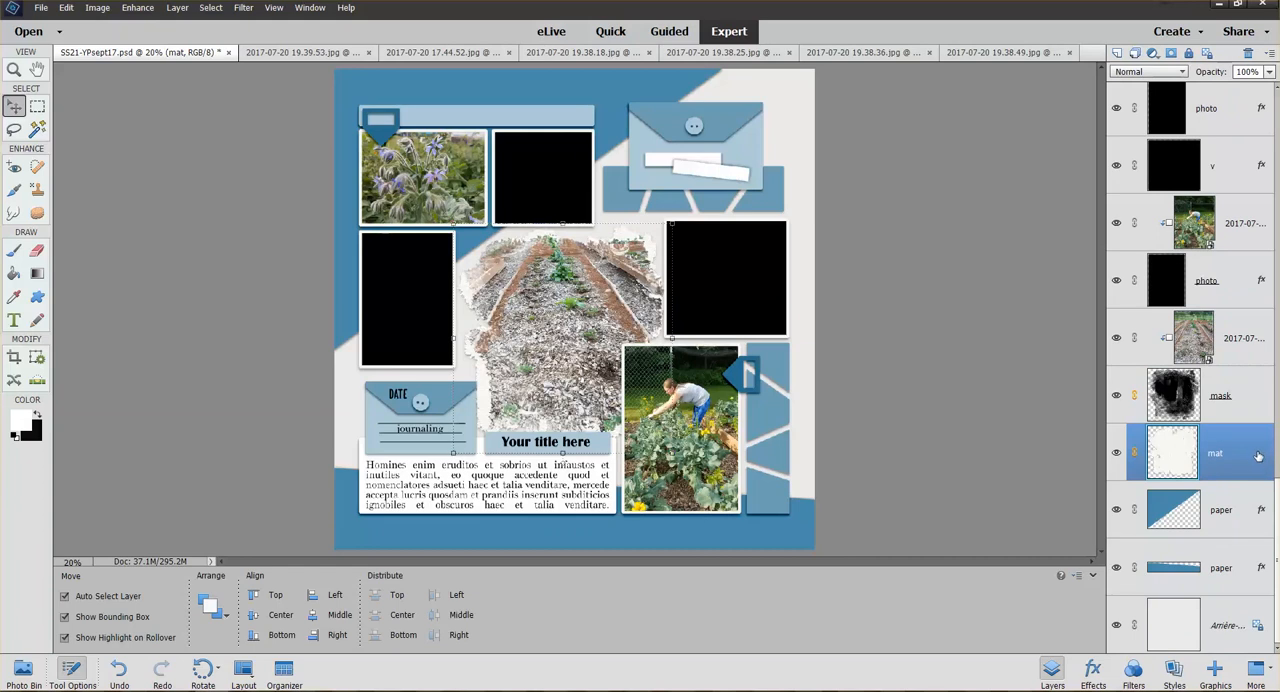
{"action": "right_click", "coordinate": [1166, 462]}
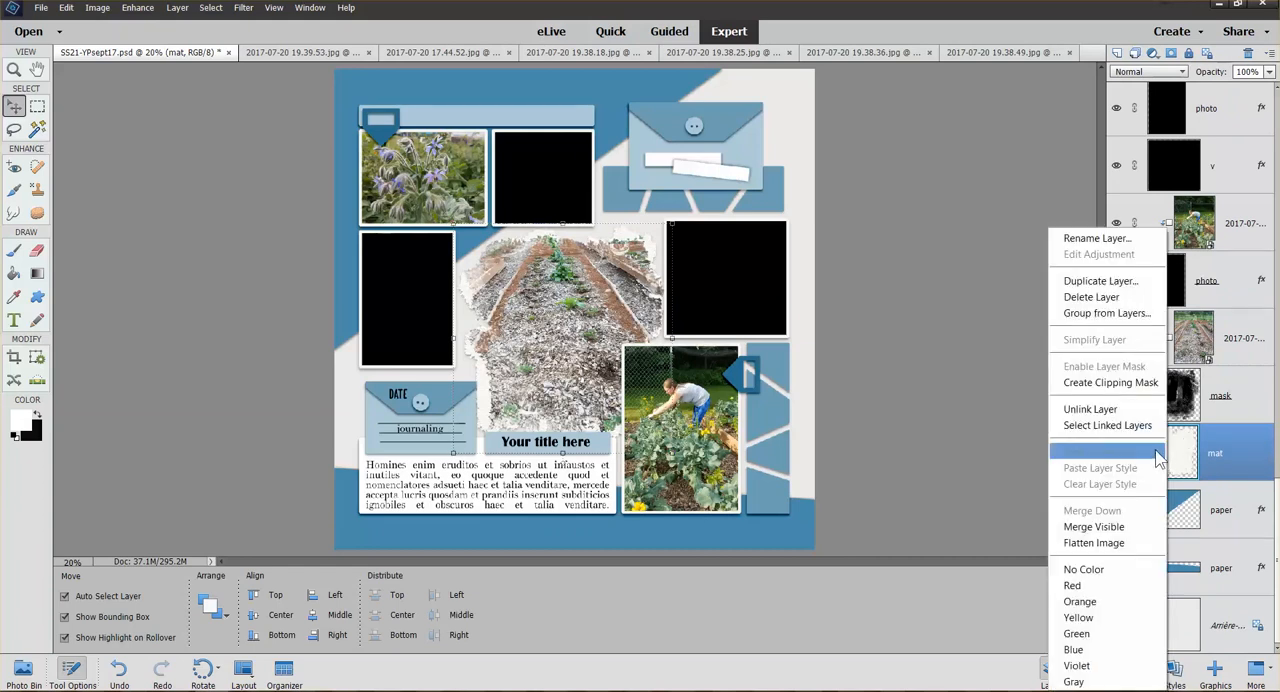
{"action": "left_click", "coordinate": [1097, 298]}
{"action": "left_click", "coordinate": [932, 303]}
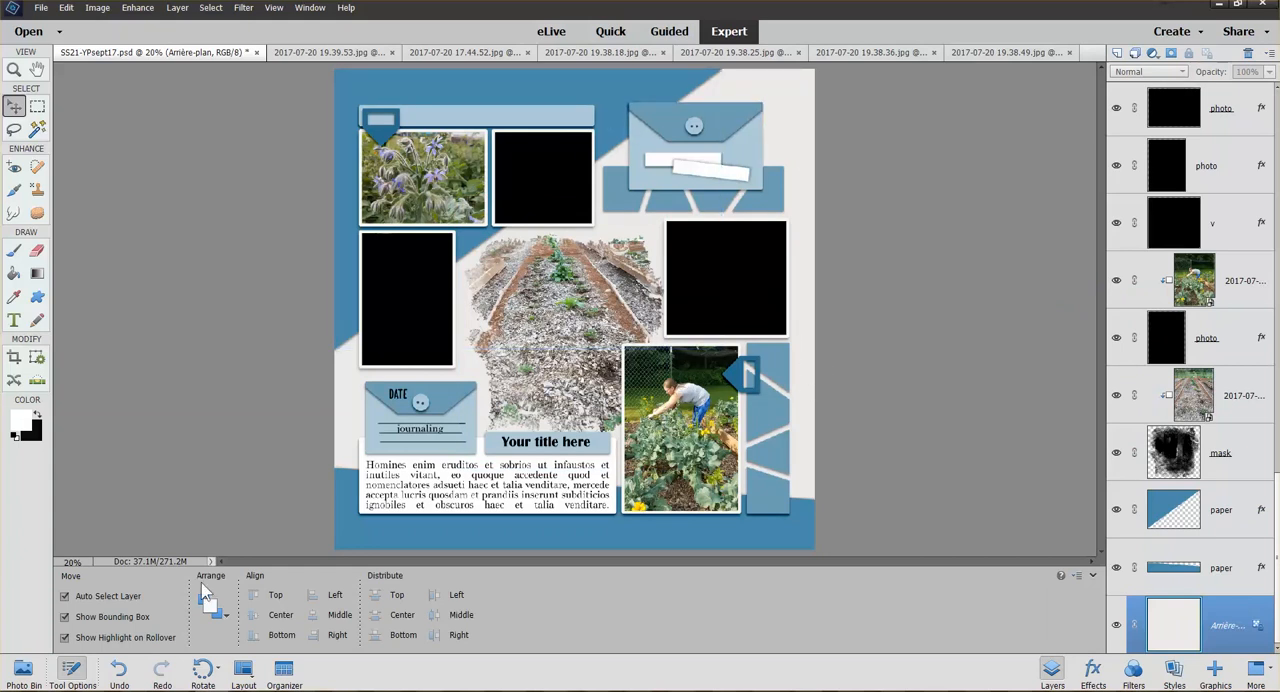
Check the yellow flower and strawberry photos, then close all six garden photo files, keeping only the template open
{"action": "left_click", "coordinate": [22, 668]}
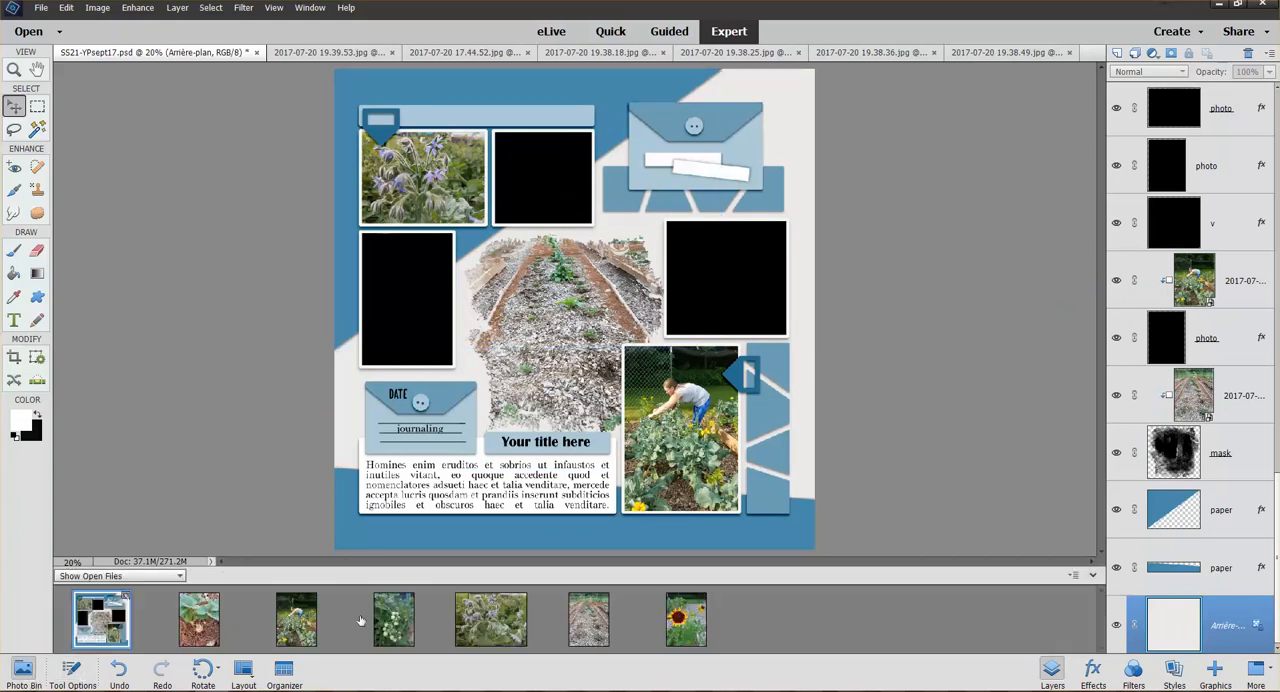
{"action": "left_click", "coordinate": [683, 620]}
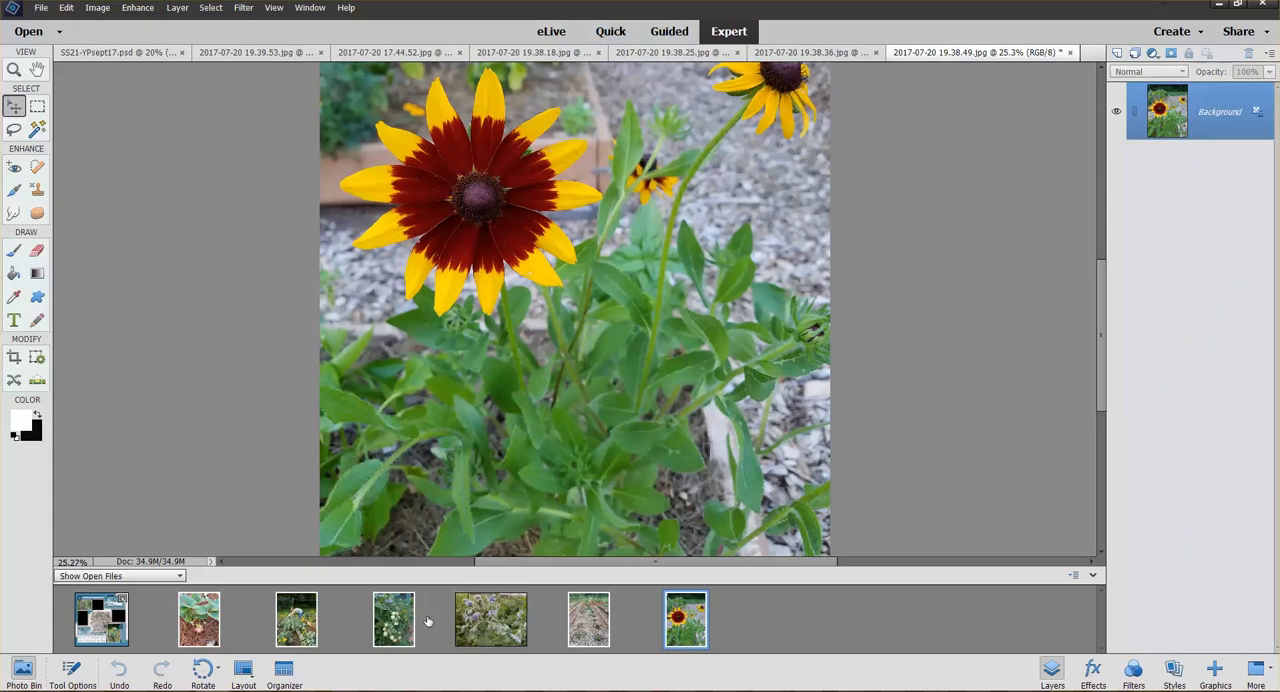
{"action": "left_click", "coordinate": [200, 617]}
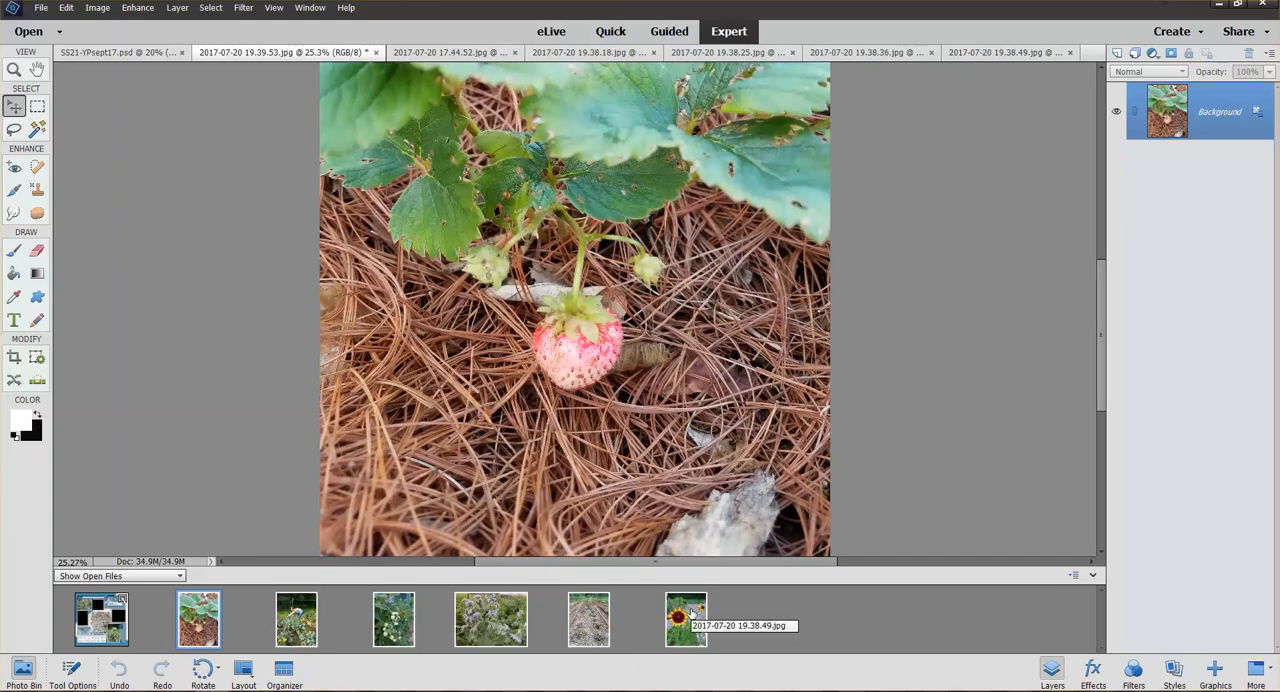
{"action": "right_click", "coordinate": [692, 612]}
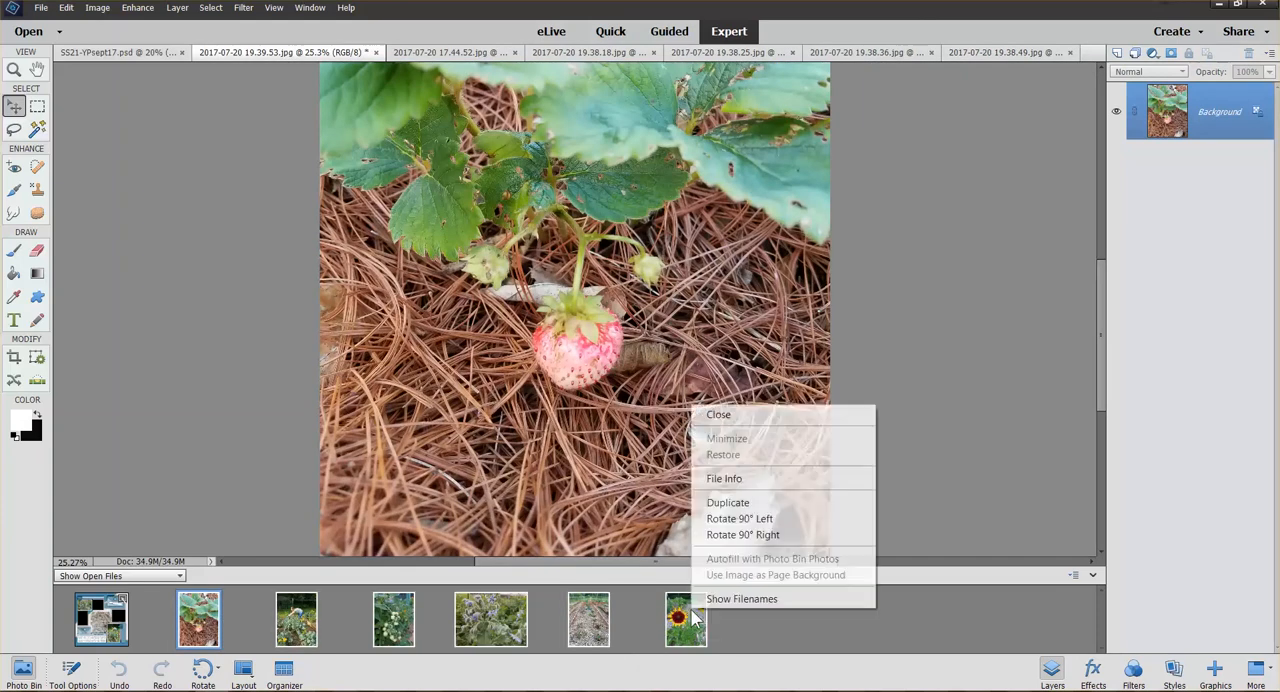
{"action": "left_click", "coordinate": [725, 416]}
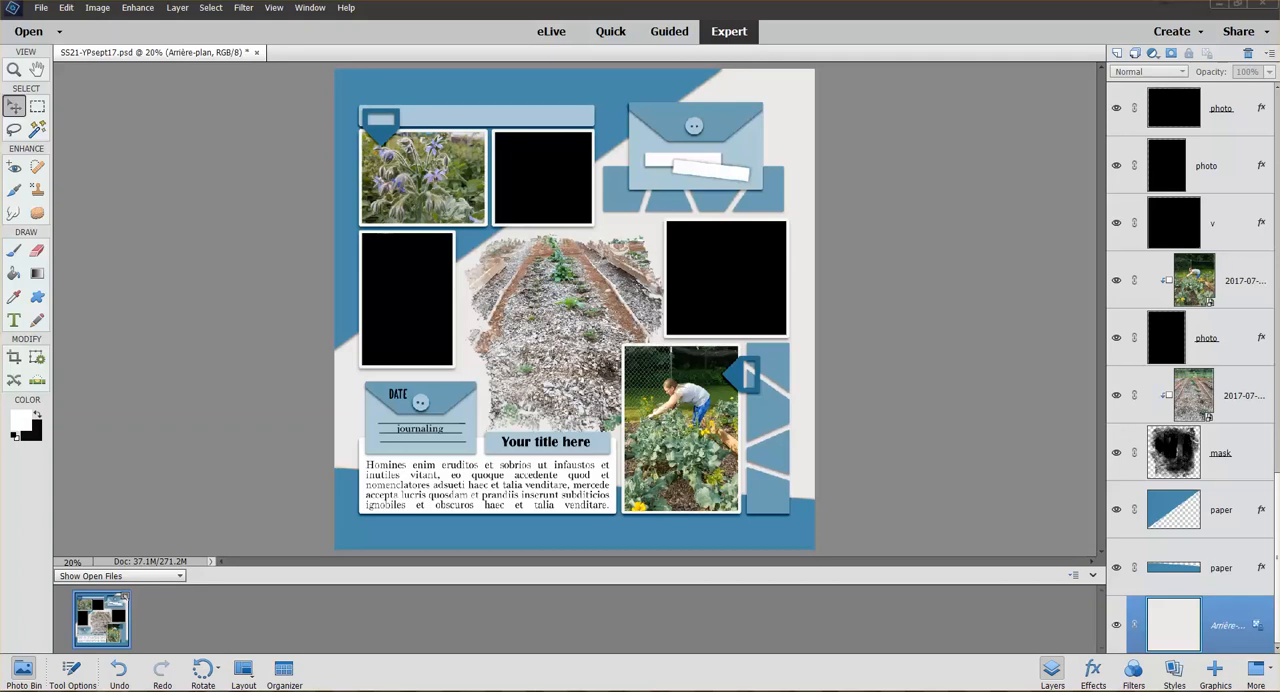
In the In the Garden kit folder, select digilicious p04, cvd papers 1 and 3, ayd_sbl pp1 and pp3, ayd pp1 and pp2, and ayd jc1-3x4
{"action": "left_click_drag", "start_coordinate": [0, 52], "coordinate": [331, 69]}
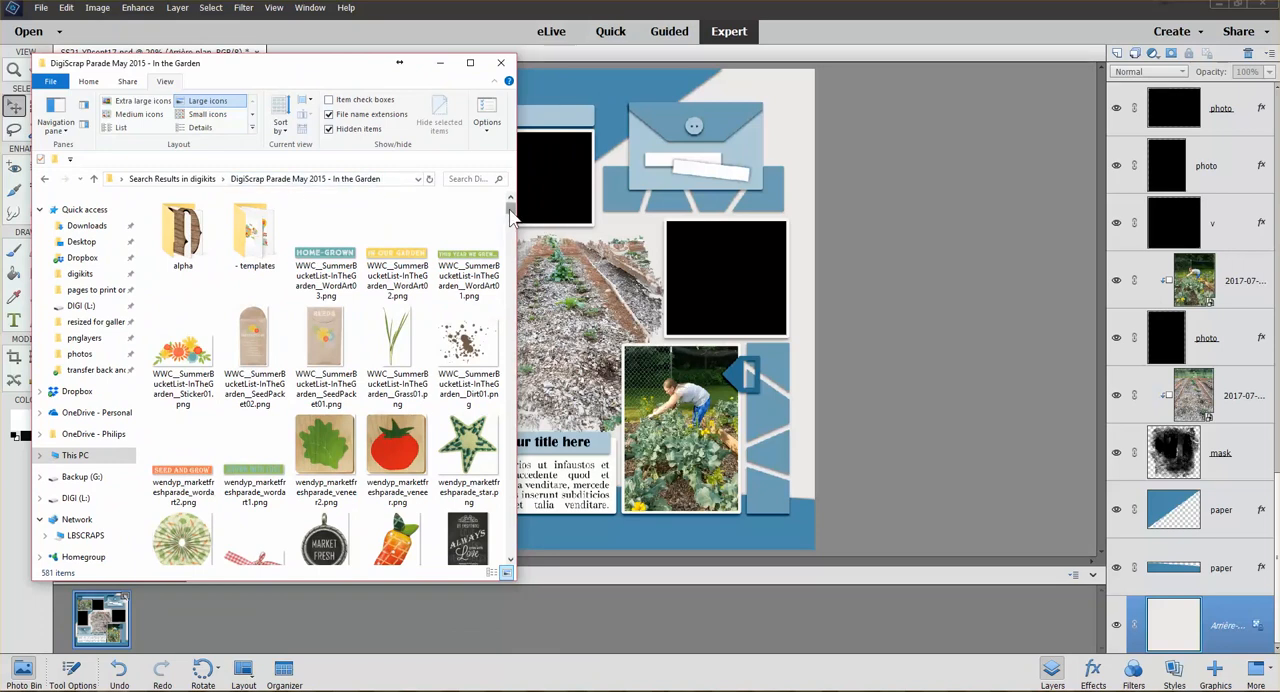
{"action": "left_click_drag", "start_coordinate": [510, 211], "coordinate": [478, 550]}
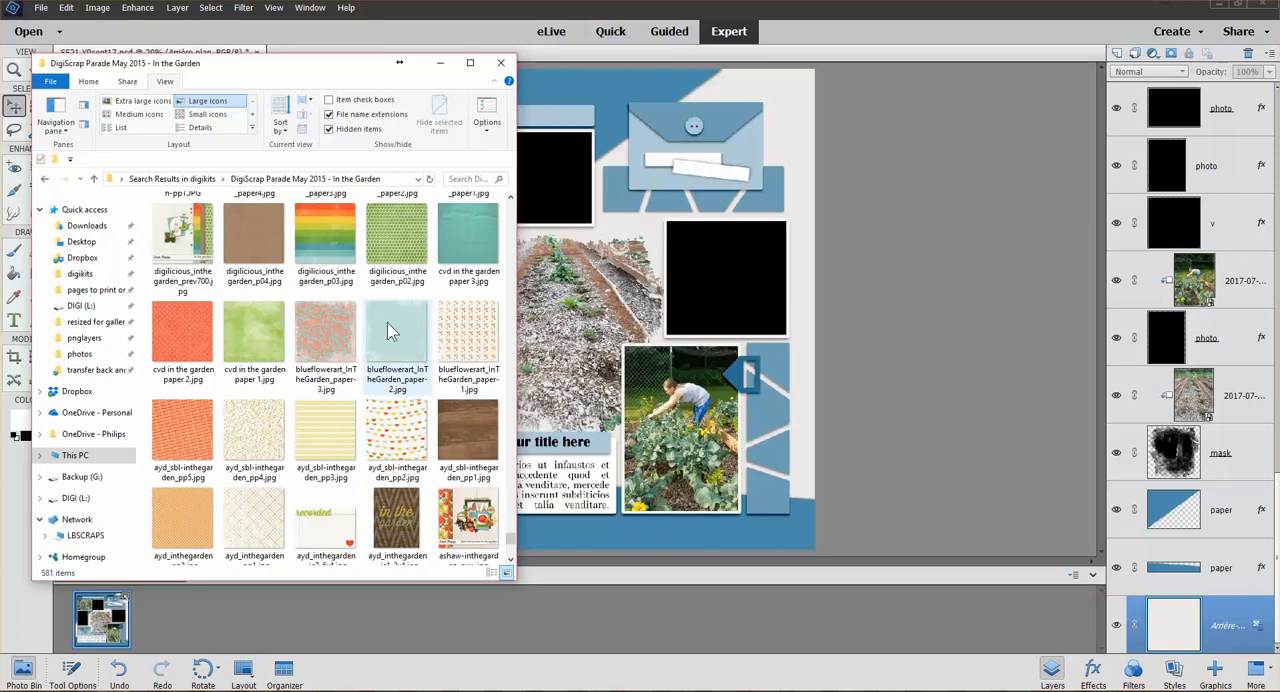
{"action": "left_click", "coordinate": [240, 335]}
{"action": "left_click", "coordinate": [252, 232], "text": "ctrl"}
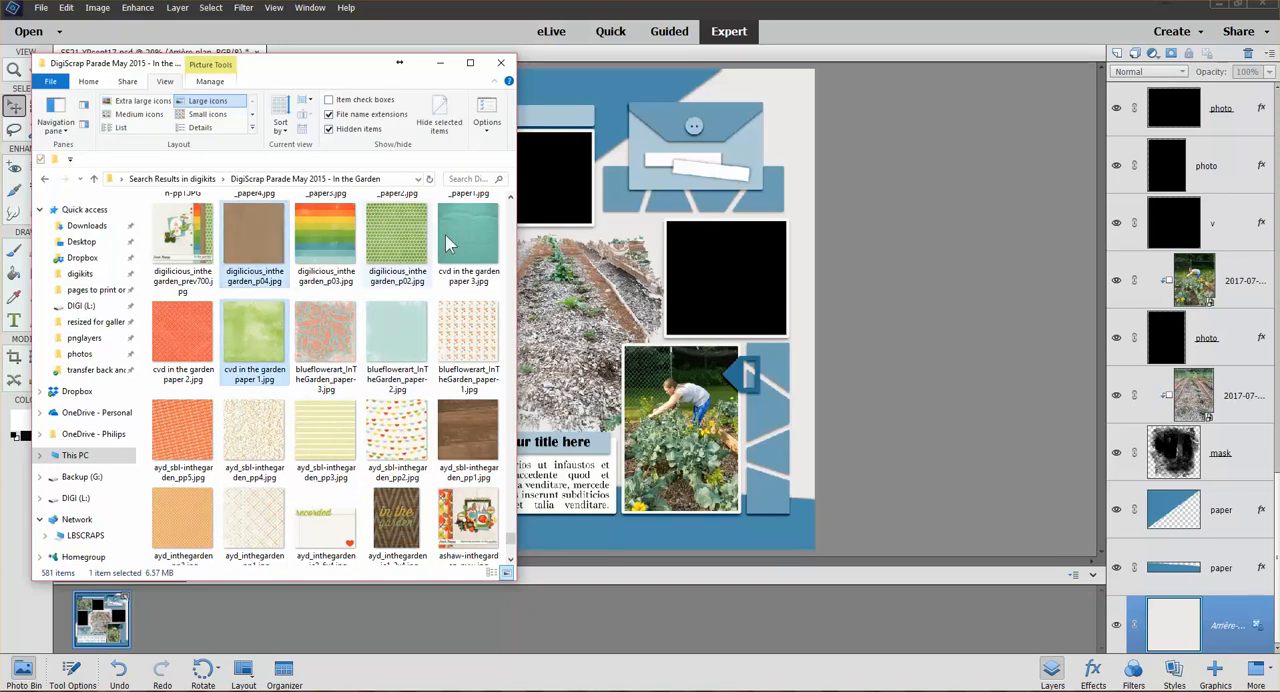
{"action": "left_click", "coordinate": [488, 240], "text": "ctrl"}
{"action": "left_click", "coordinate": [463, 428], "text": "ctrl"}
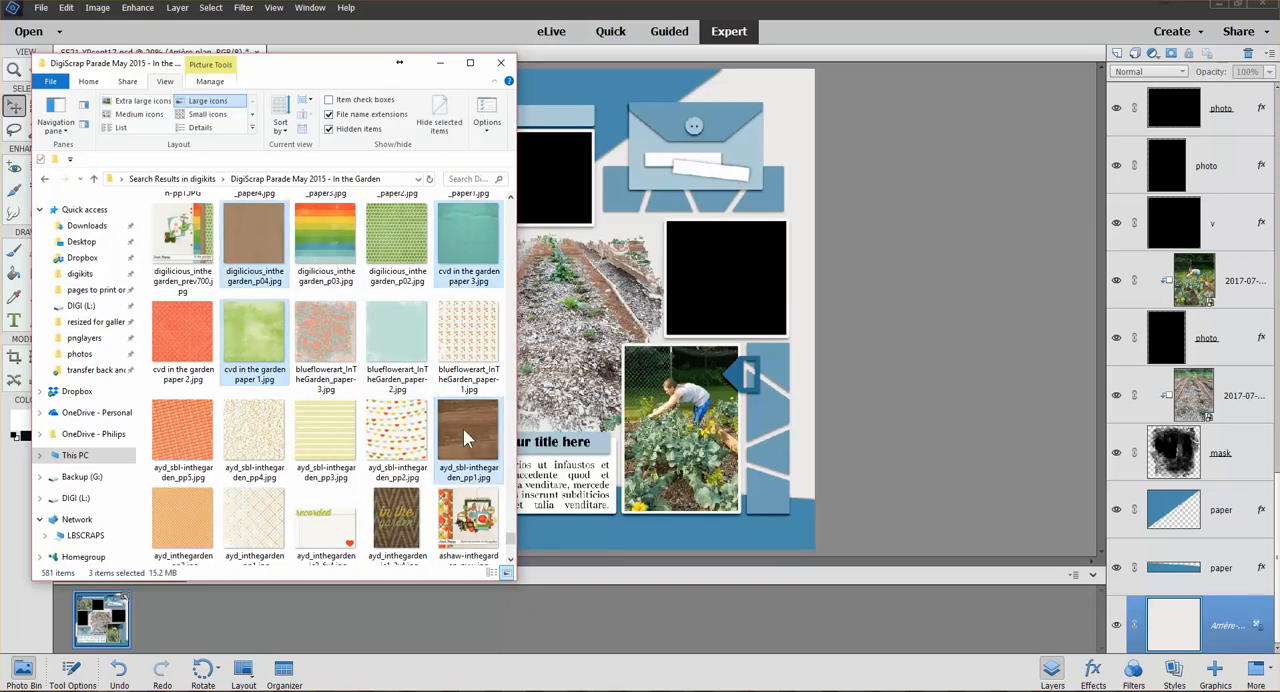
{"action": "left_click", "coordinate": [325, 432], "text": "ctrl"}
{"action": "left_click", "coordinate": [256, 525], "text": "ctrl"}
{"action": "left_click", "coordinate": [172, 508], "text": "ctrl"}
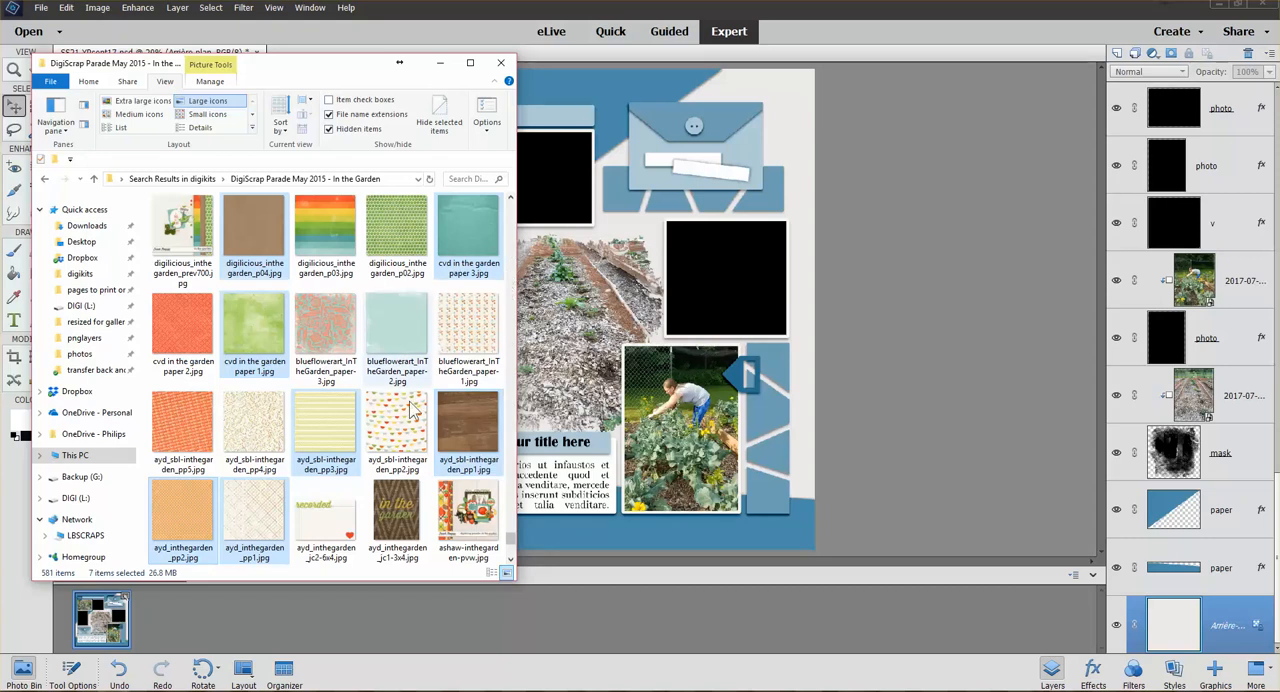
{"action": "left_click", "coordinate": [397, 508], "text": "ctrl"}
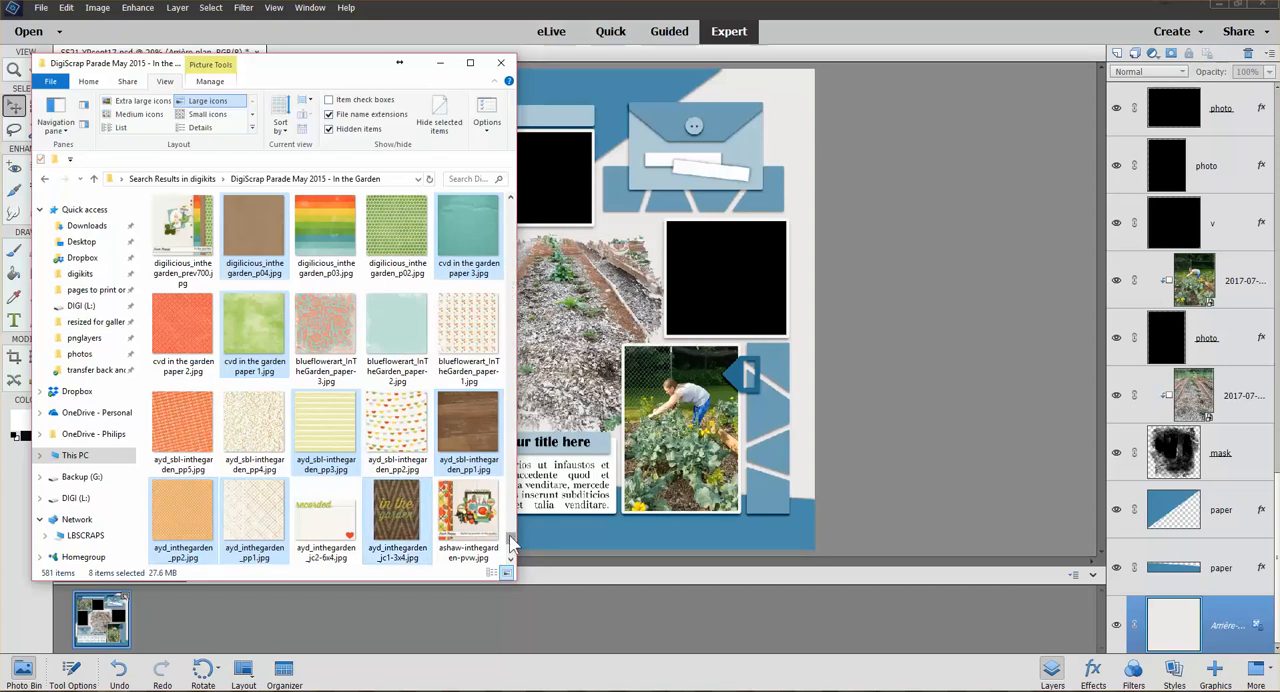
Add khartley_inthegarden_pp5.jpg and khartley_inthegarden_pp3c.jpg to the selection and open all the selected papers in Photoshop Elements
{"action": "left_click_drag", "start_coordinate": [512, 540], "coordinate": [512, 527]}
{"action": "scroll", "coordinate": [244, 216], "scroll_direction": "up", "scroll_amount": 3}
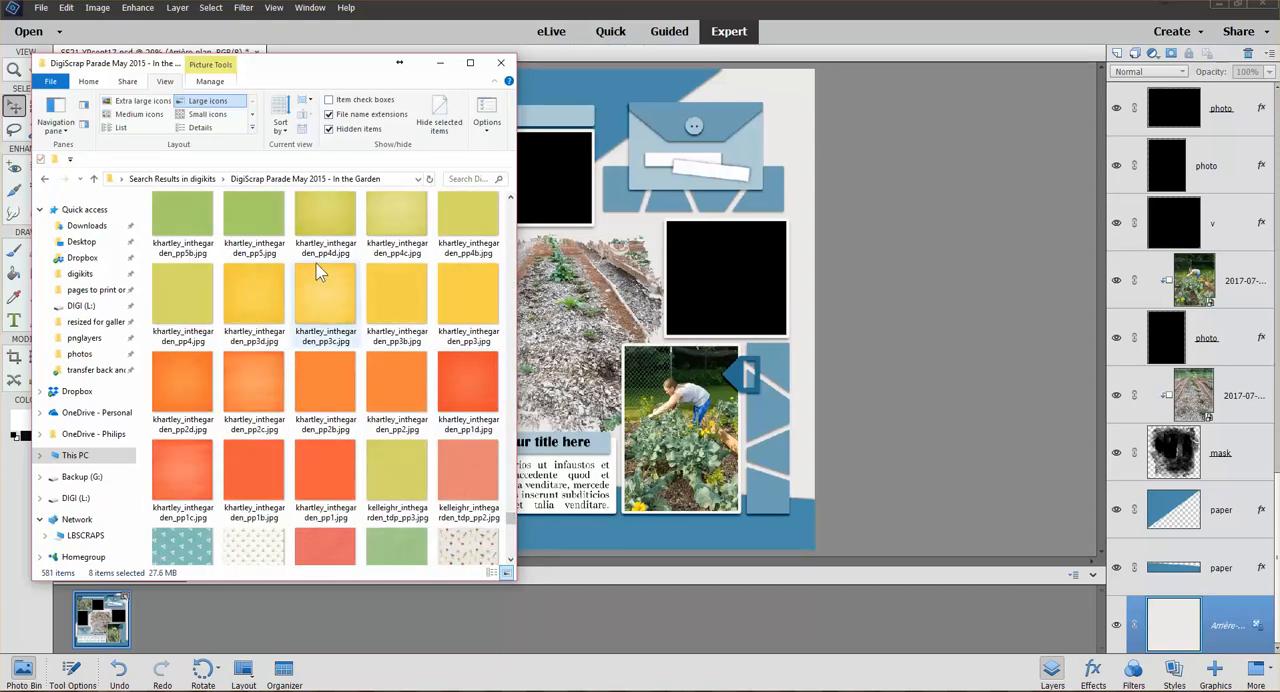
{"action": "left_click", "coordinate": [244, 216], "text": "ctrl"}
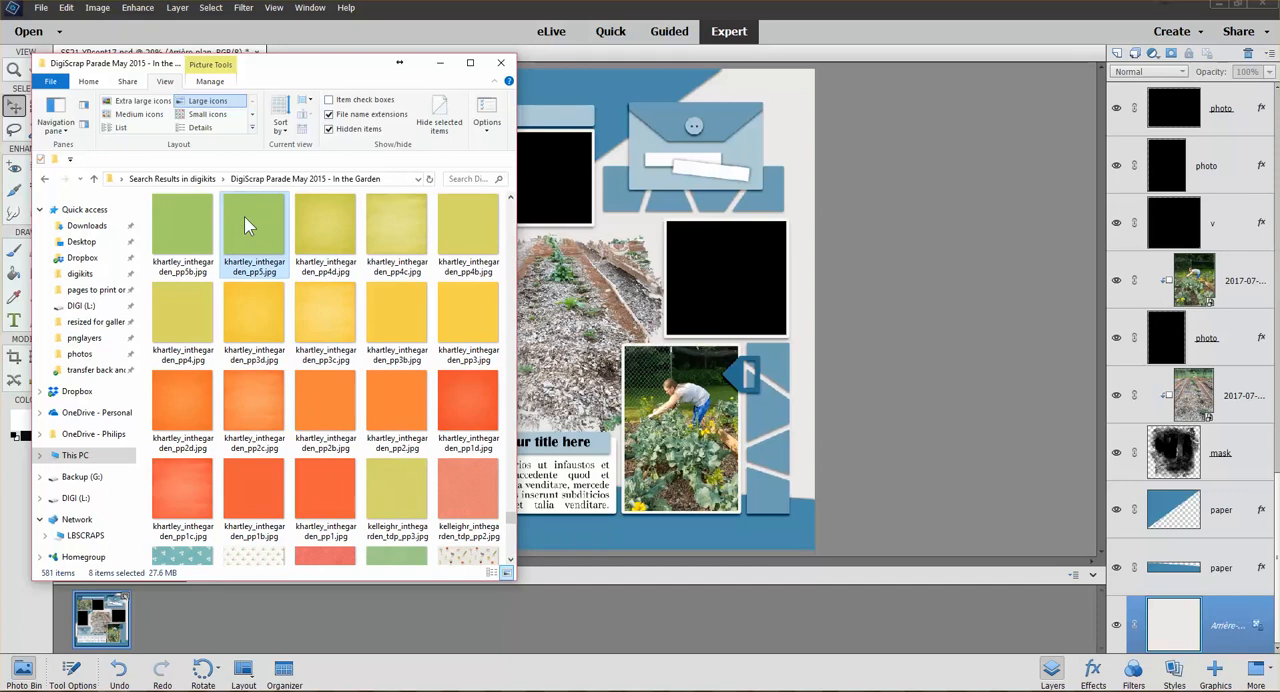
{"action": "left_click", "coordinate": [318, 311], "text": "ctrl"}
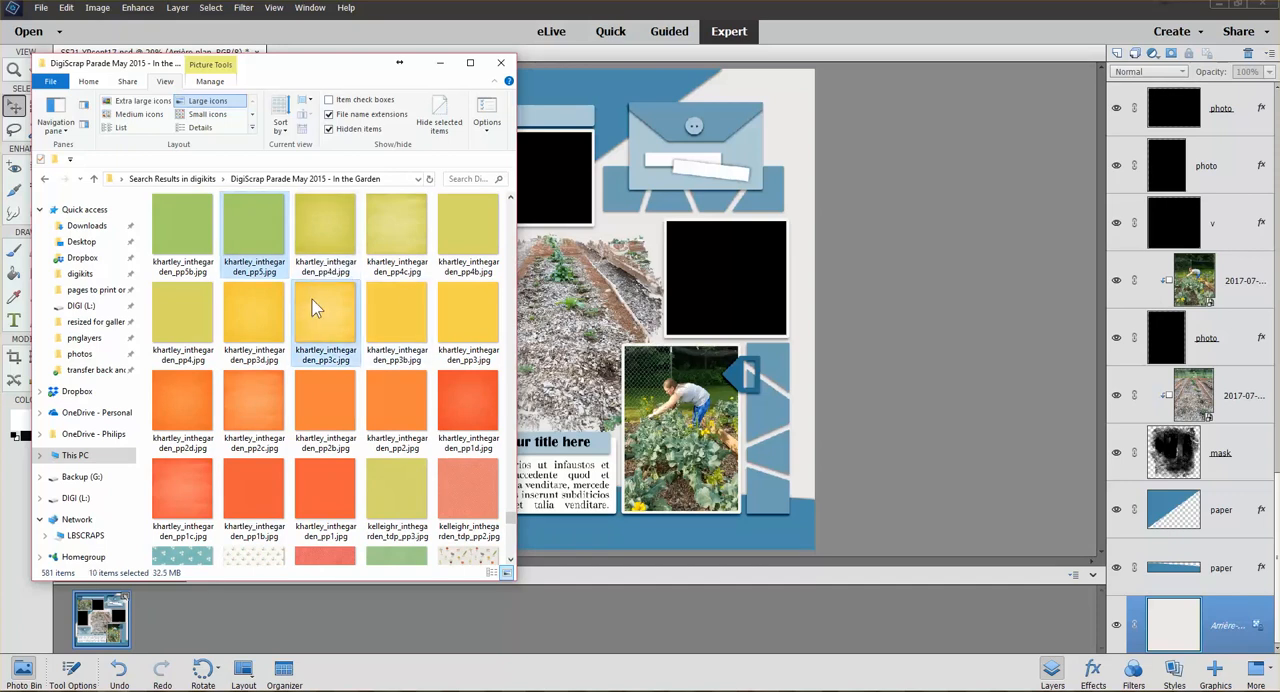
{"action": "left_click_drag", "start_coordinate": [313, 308], "coordinate": [919, 308]}
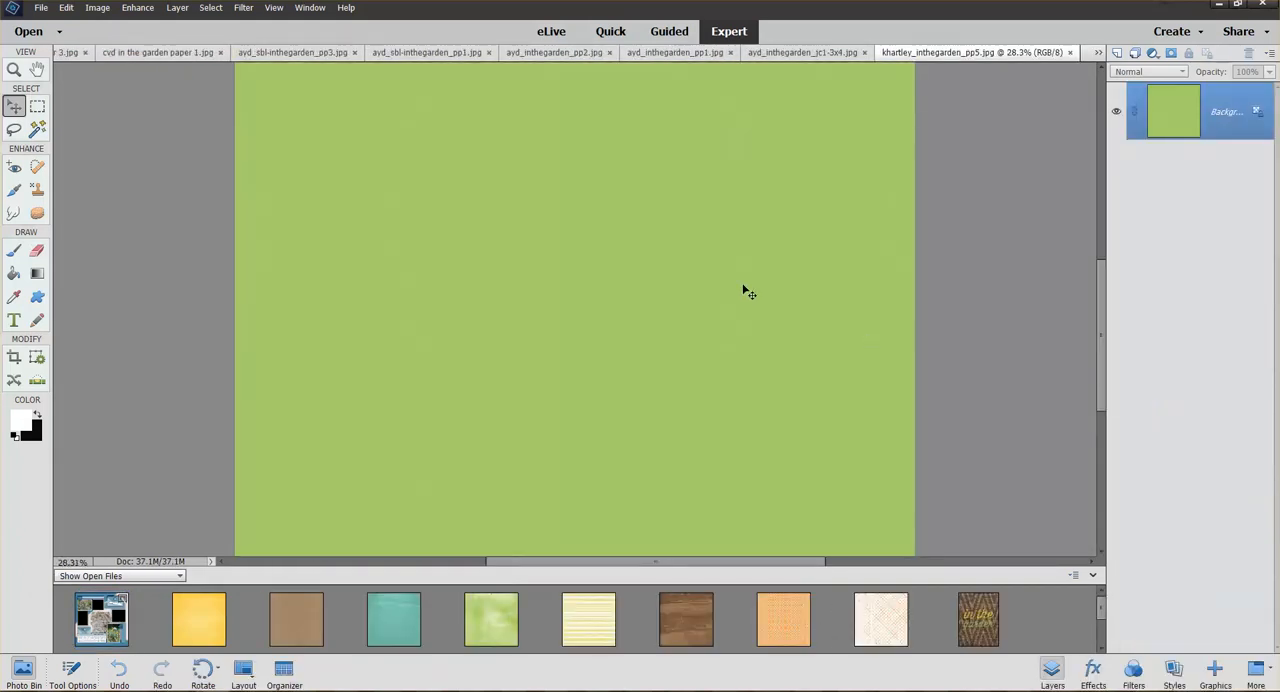
Return to the SS21-YPsept17.psd layout and choose the practice layouts folder, under Scrapaneers in - 1 new from November, as its save-as location
{"action": "left_click", "coordinate": [100, 619]}
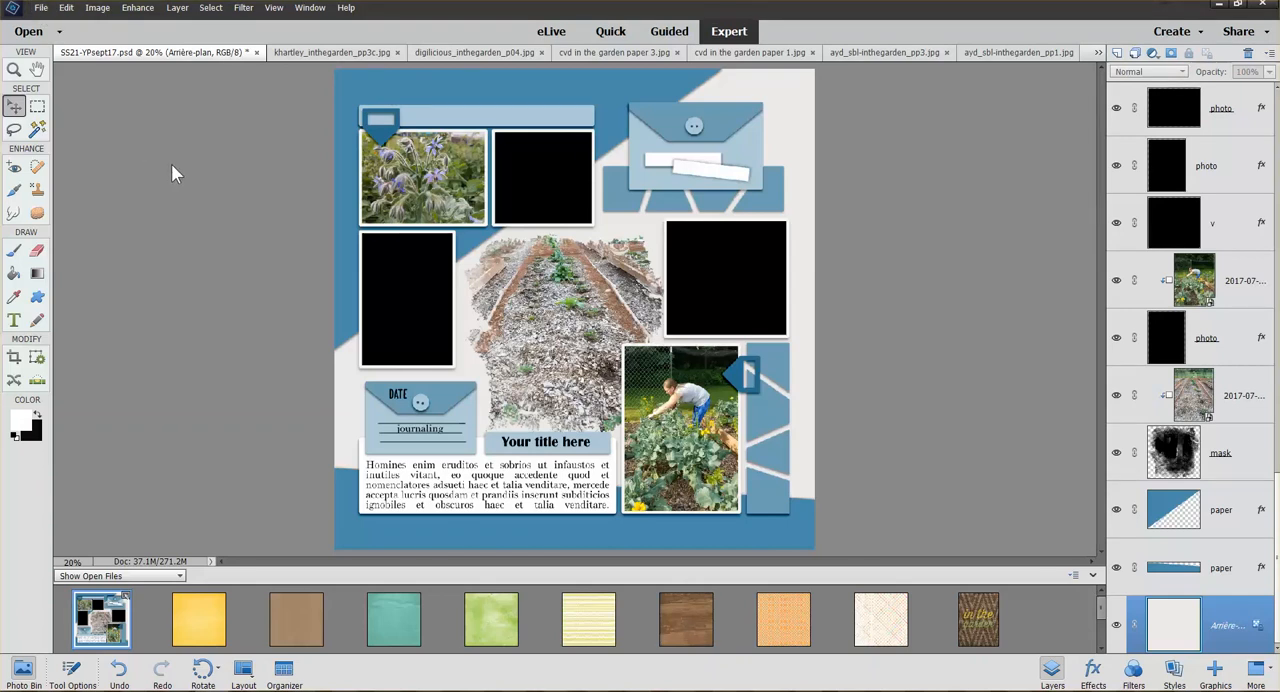
{"action": "left_click", "coordinate": [42, 8]}
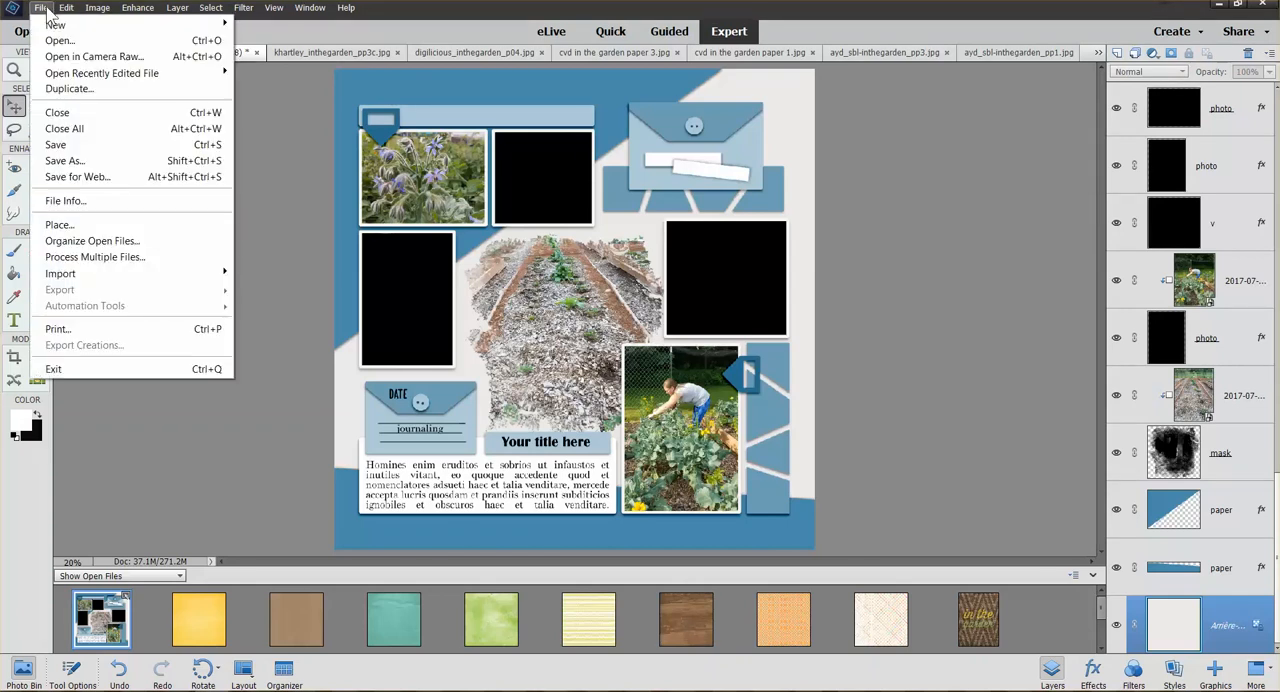
{"action": "left_click", "coordinate": [62, 160]}
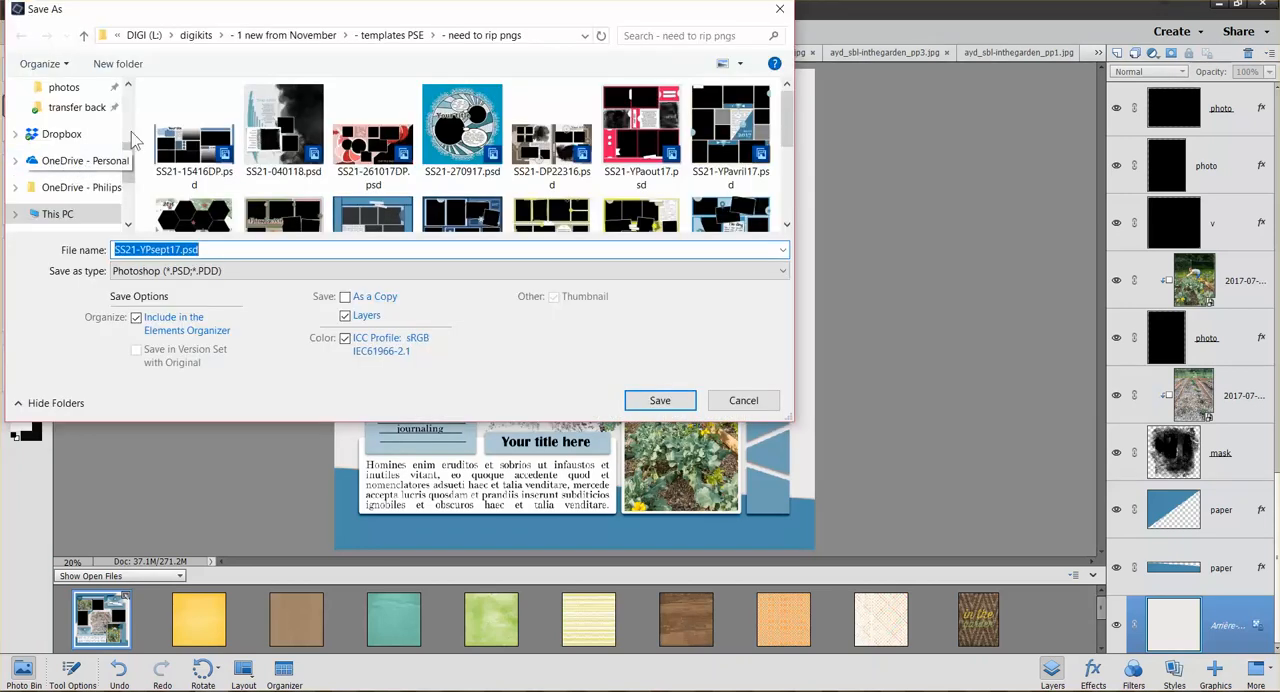
{"action": "scroll", "coordinate": [95, 140], "scroll_direction": "up", "scroll_amount": 5}
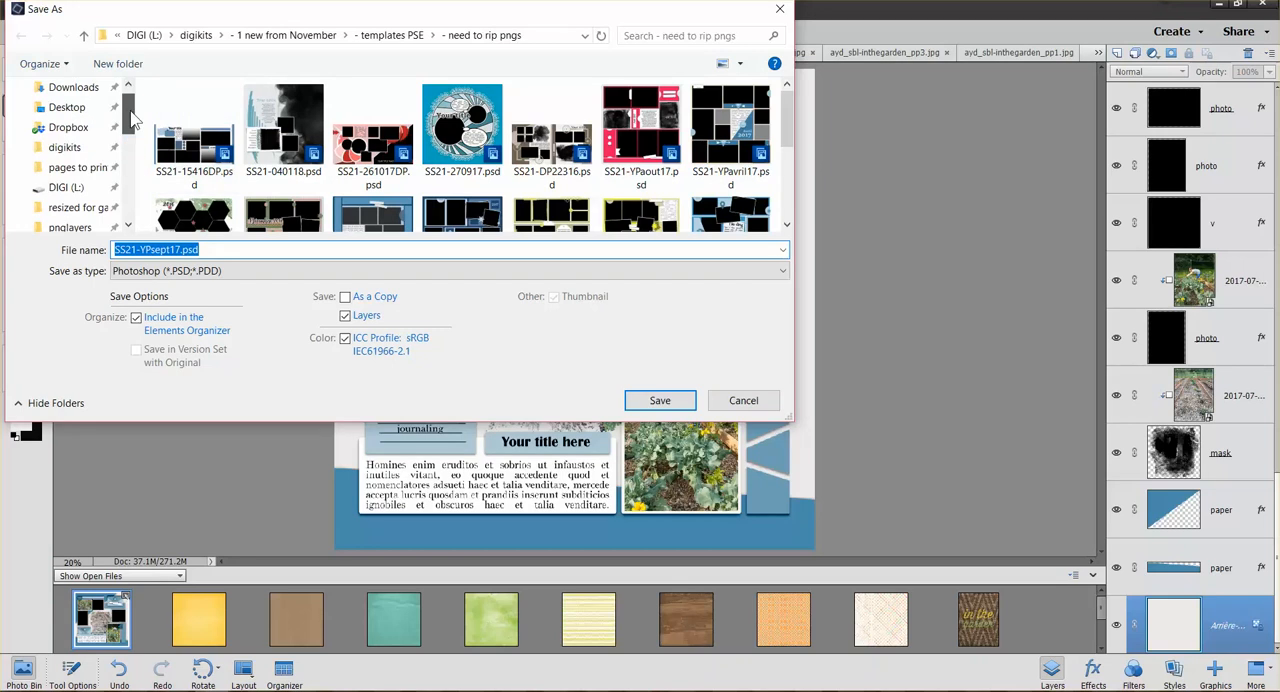
{"action": "left_click", "coordinate": [68, 181]}
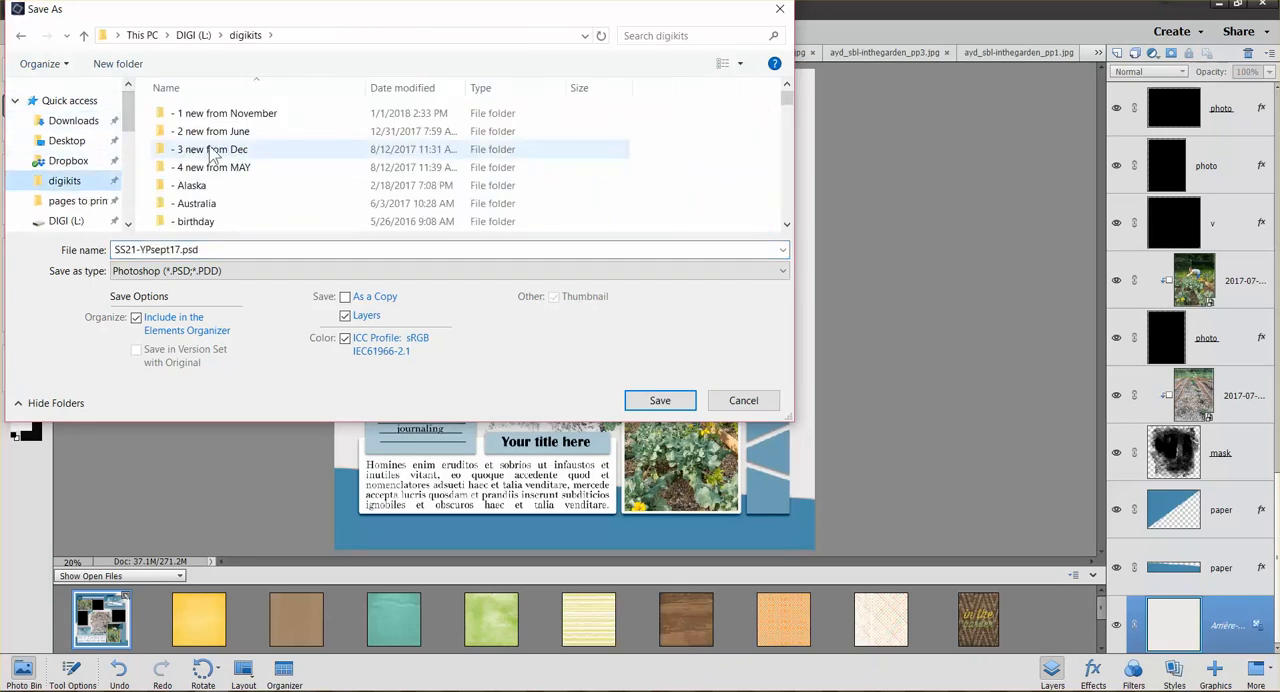
{"action": "scroll", "coordinate": [246, 169], "scroll_direction": "down", "scroll_amount": 1}
{"action": "scroll", "coordinate": [240, 131], "scroll_direction": "up", "scroll_amount": 1}
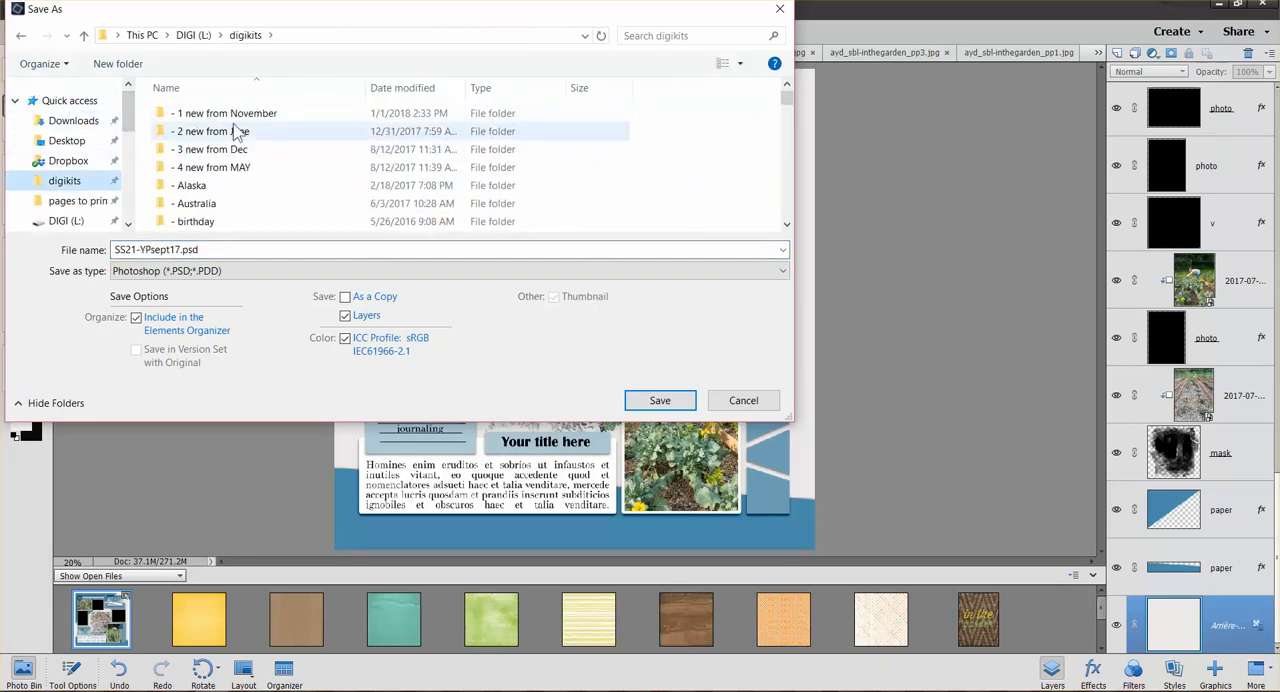
{"action": "double_click", "coordinate": [243, 120]}
{"action": "scroll", "coordinate": [270, 150], "scroll_direction": "down", "scroll_amount": 4}
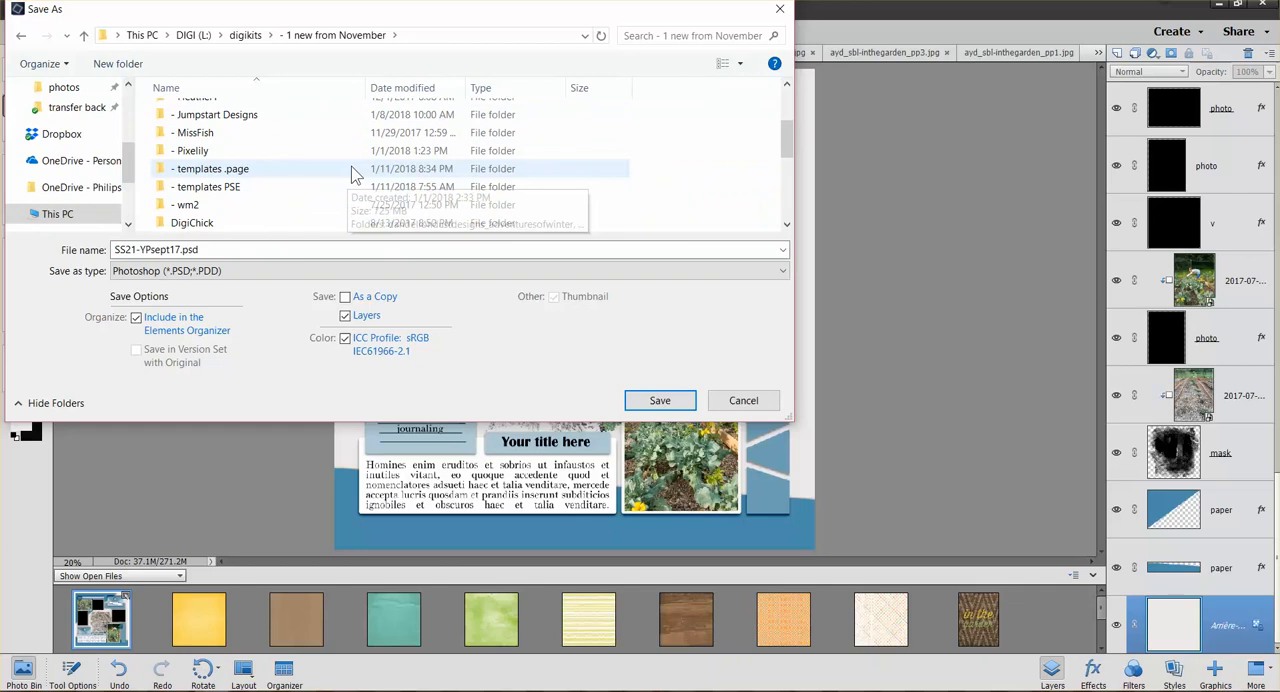
{"action": "scroll", "coordinate": [350, 175], "scroll_direction": "down", "scroll_amount": 3}
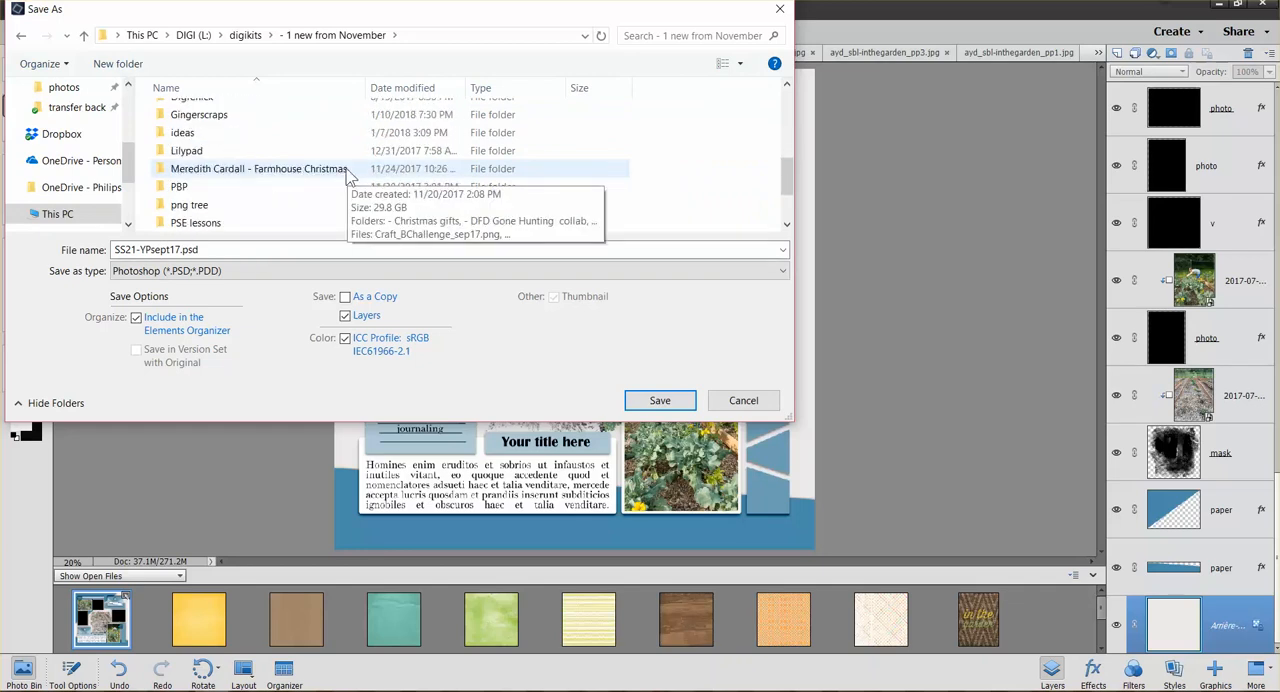
{"action": "scroll", "coordinate": [248, 180], "scroll_direction": "down", "scroll_amount": 1}
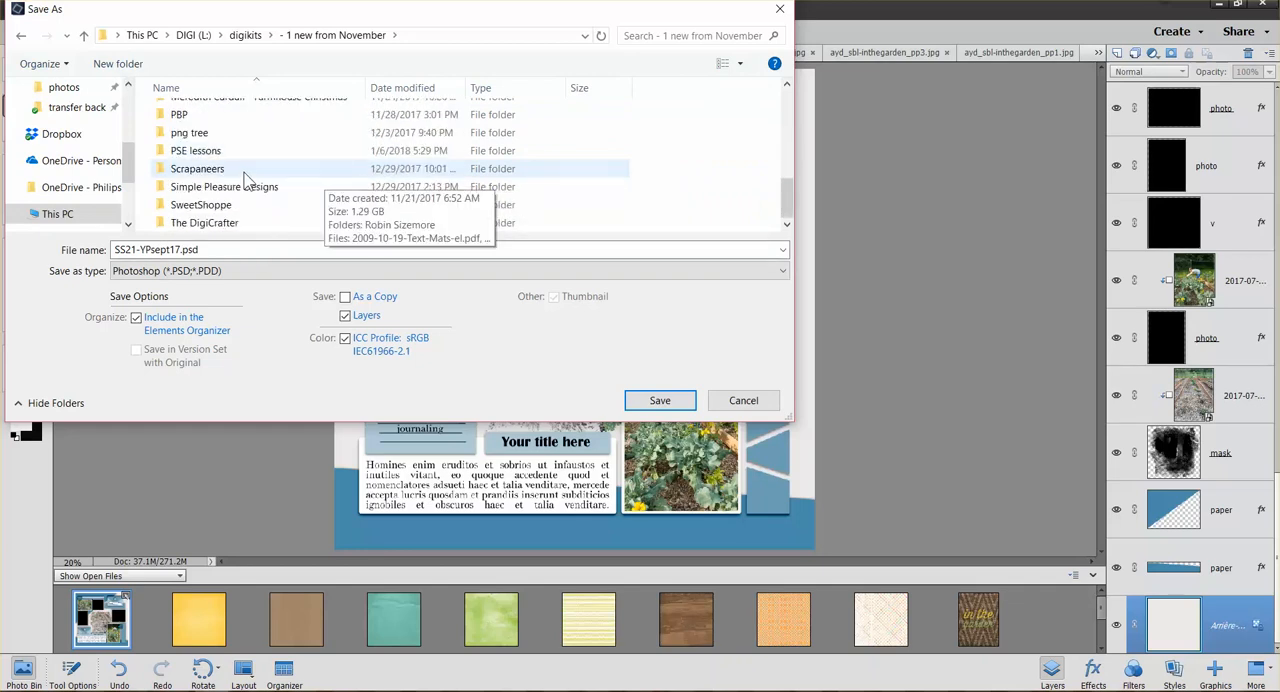
{"action": "left_click", "coordinate": [218, 172]}
{"action": "double_click", "coordinate": [218, 172]}
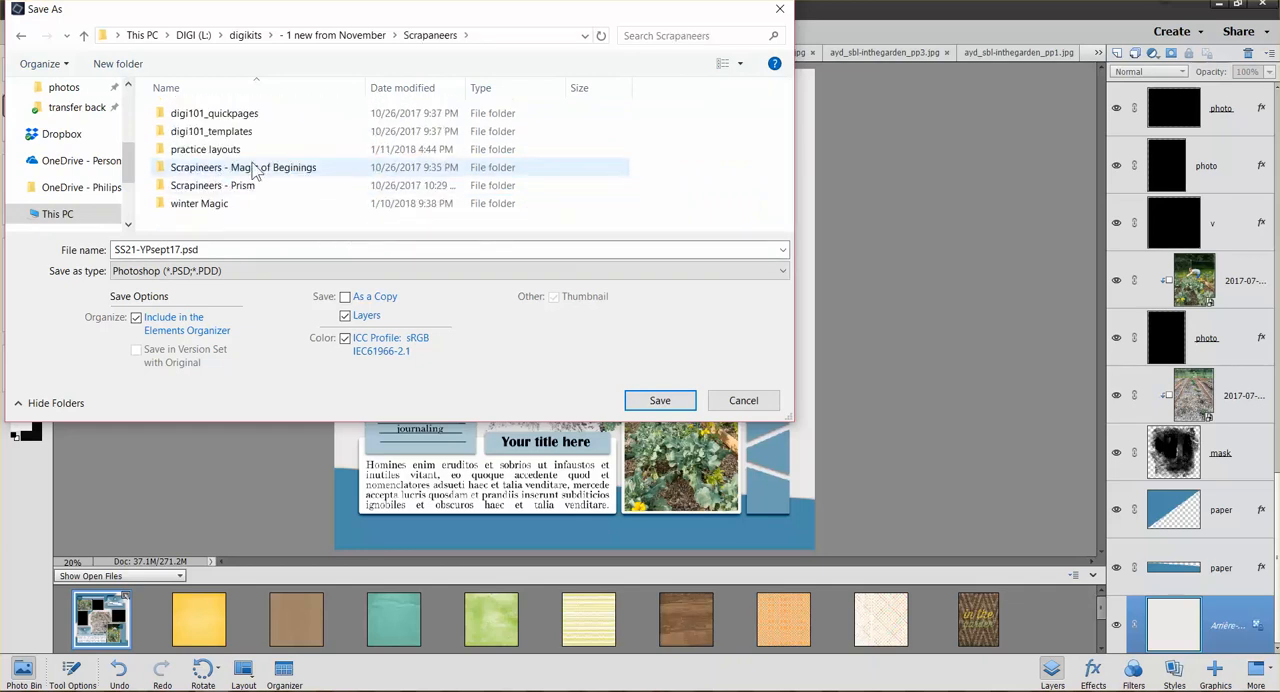
{"action": "double_click", "coordinate": [205, 150]}
Save the layered layout as SS21-YPsept17.psd in Photoshop format, replacing the existing file of that name
{"action": "left_click", "coordinate": [176, 250]}
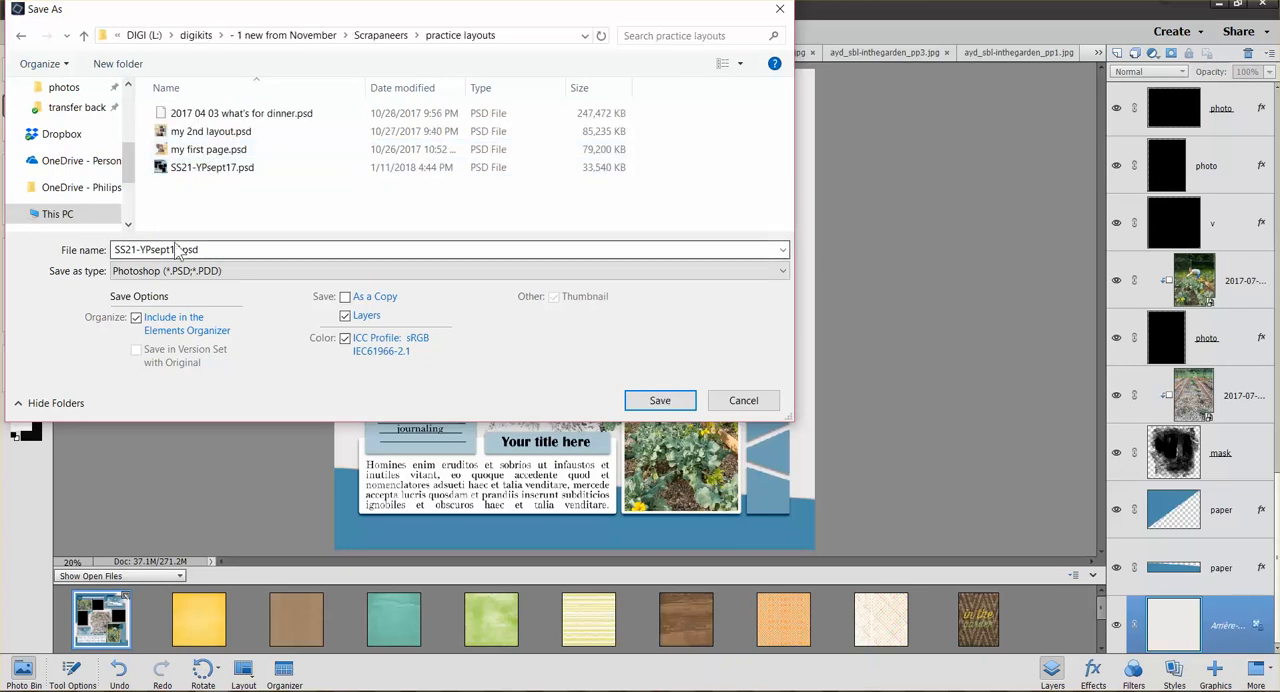
{"action": "key", "text": "ctrl+a"}
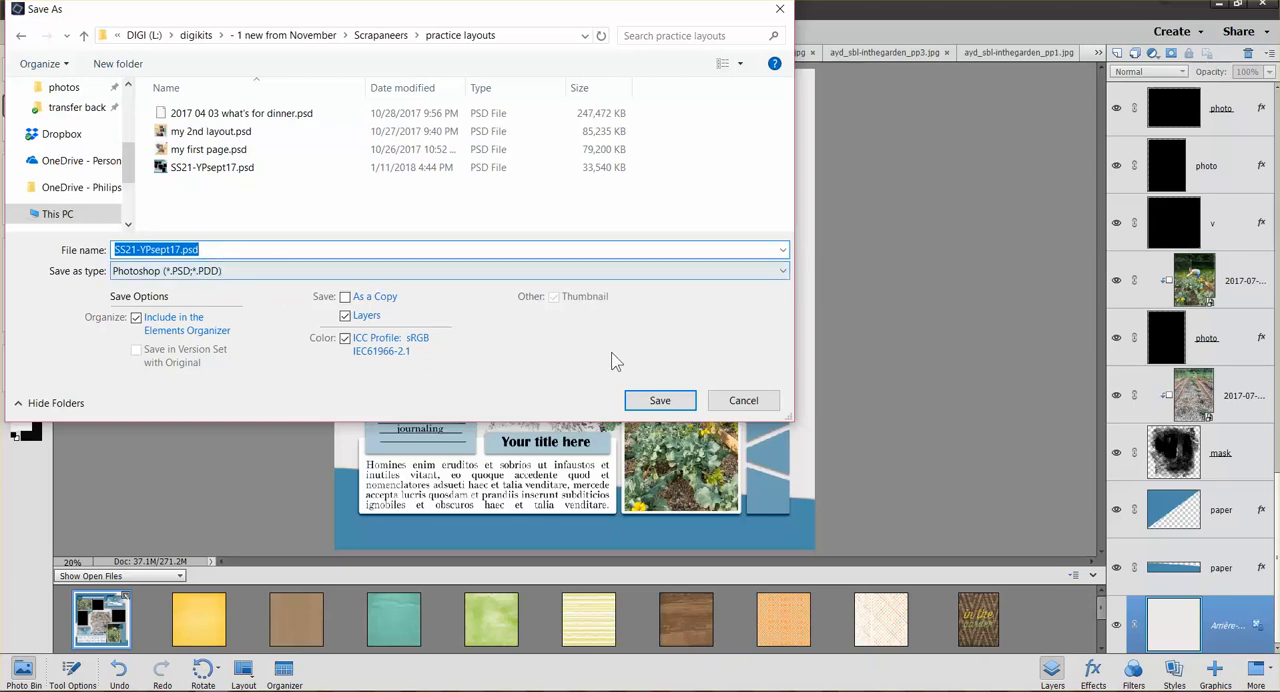
{"action": "left_click", "coordinate": [662, 402]}
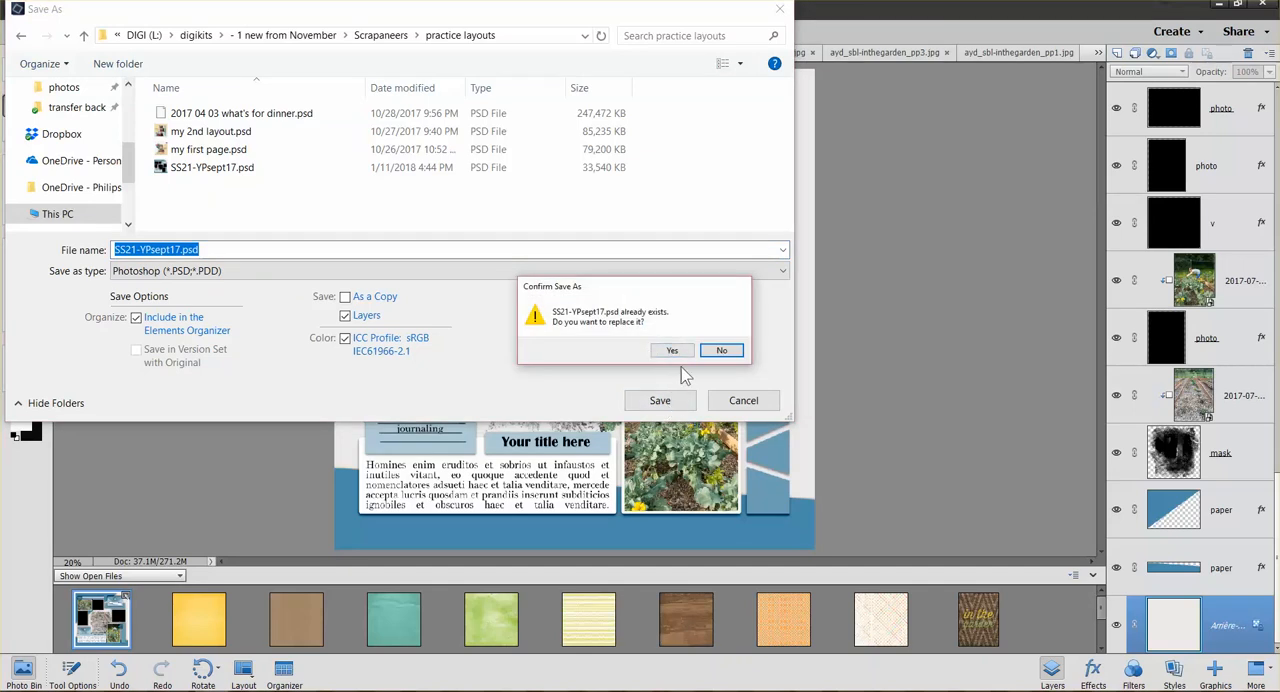
{"action": "left_click", "coordinate": [672, 352]}
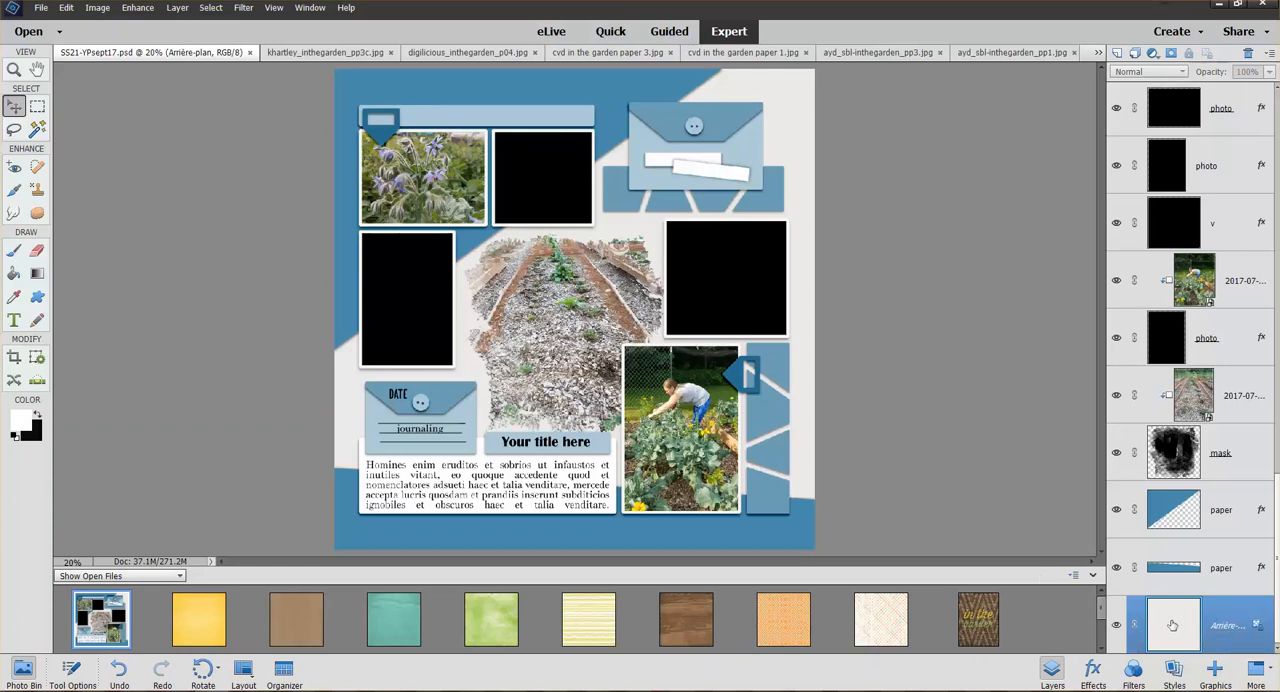
Add cvd in the garden paper 1.jpg directly above the background layer and clip it to the background
{"action": "scroll", "coordinate": [1162, 620], "scroll_direction": "up", "scroll_amount": 1}
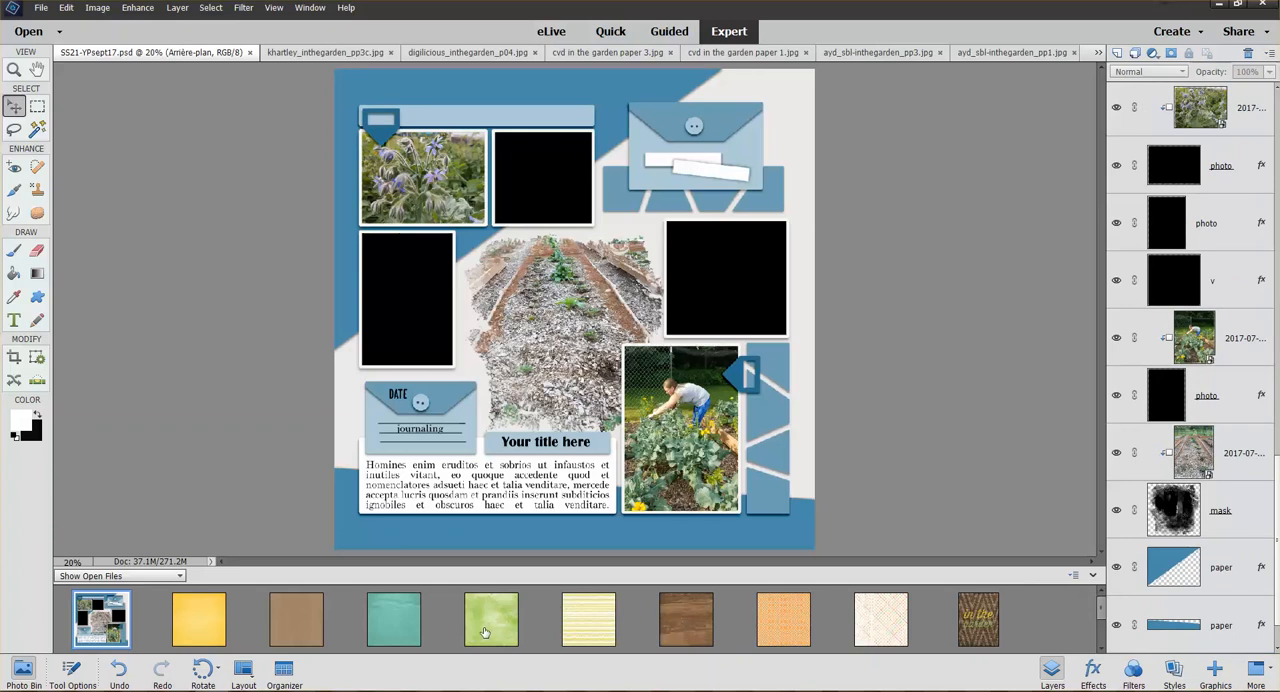
{"action": "left_click_drag", "start_coordinate": [484, 632], "coordinate": [789, 117]}
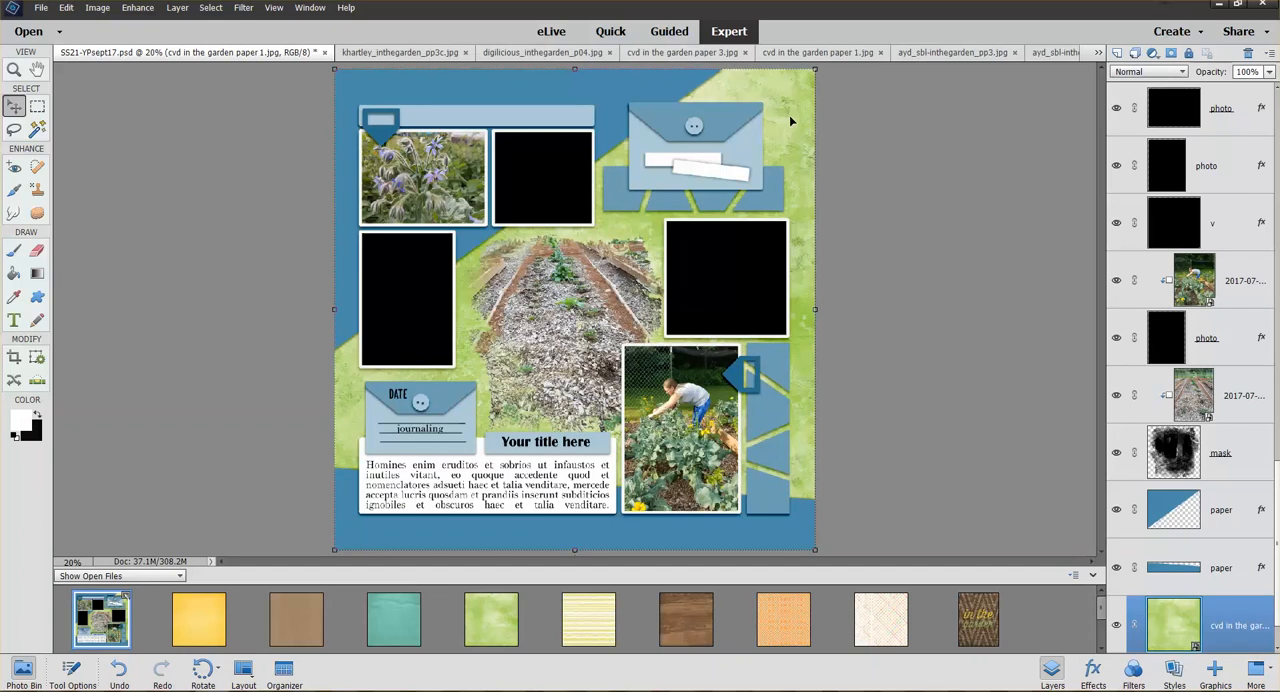
{"action": "scroll", "coordinate": [1276, 598], "scroll_direction": "down", "scroll_amount": 1}
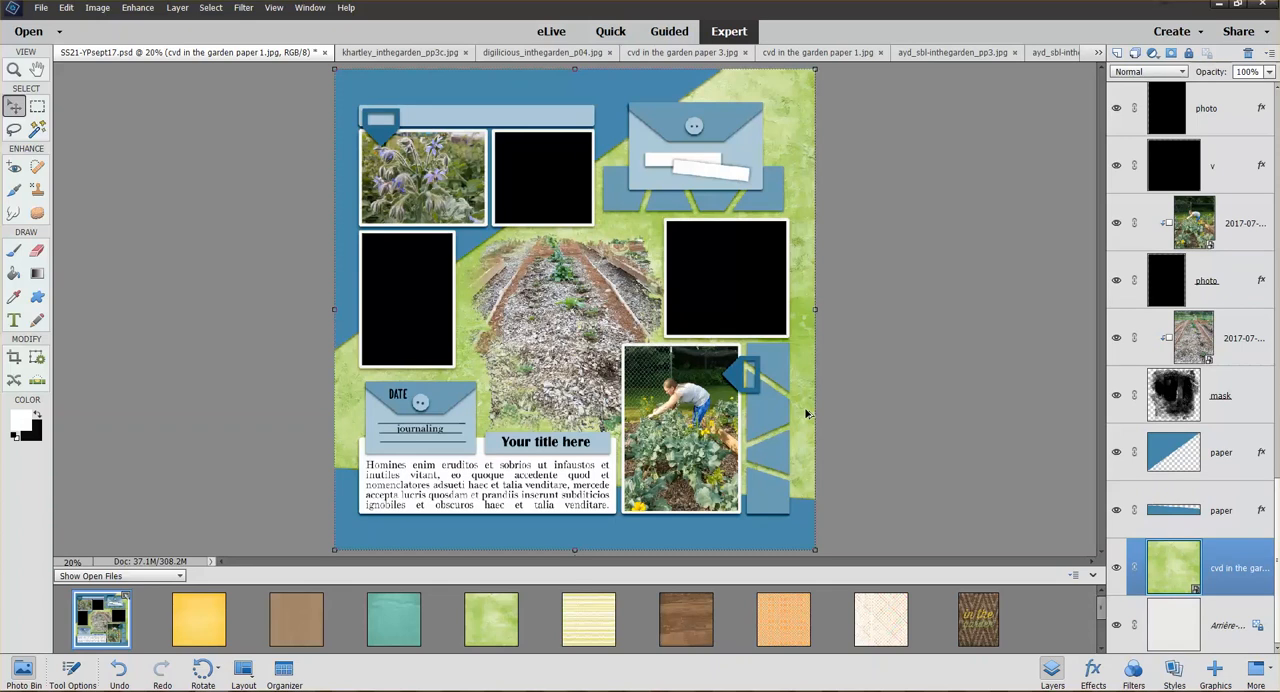
{"action": "key", "text": "ctrl+g"}
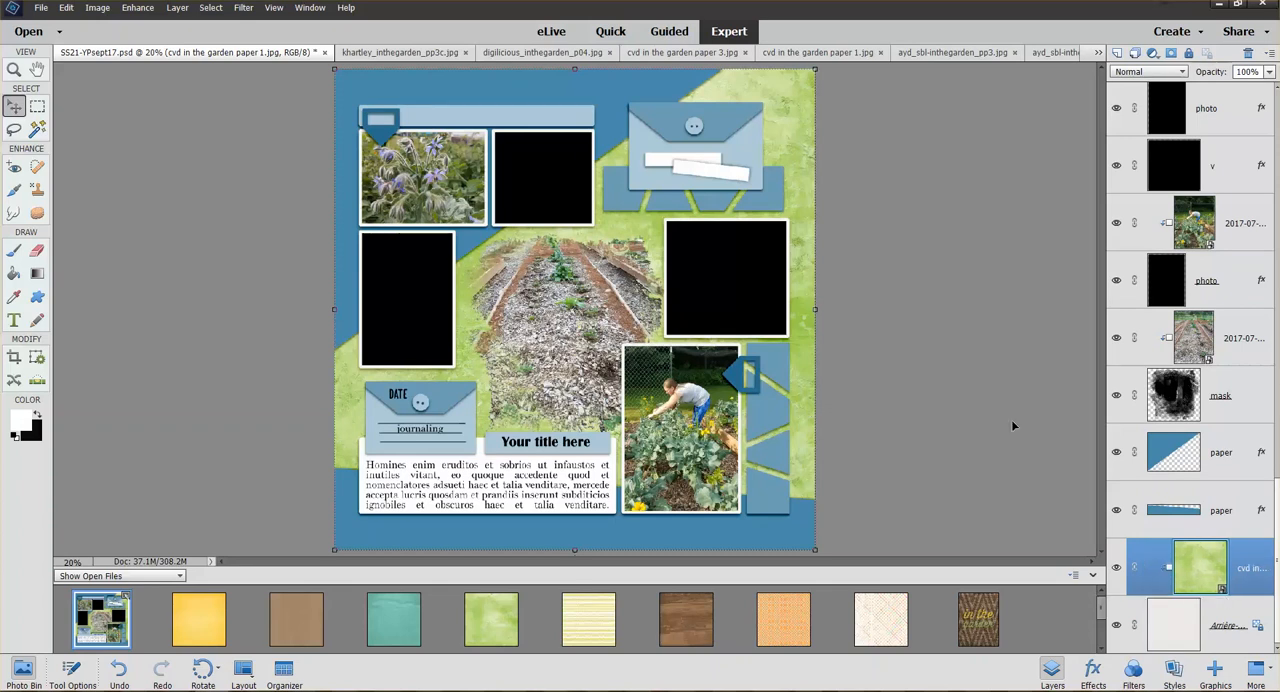
Merge the clipped green paper layer with the background layer
{"action": "left_click", "coordinate": [1223, 613], "text": "ctrl"}
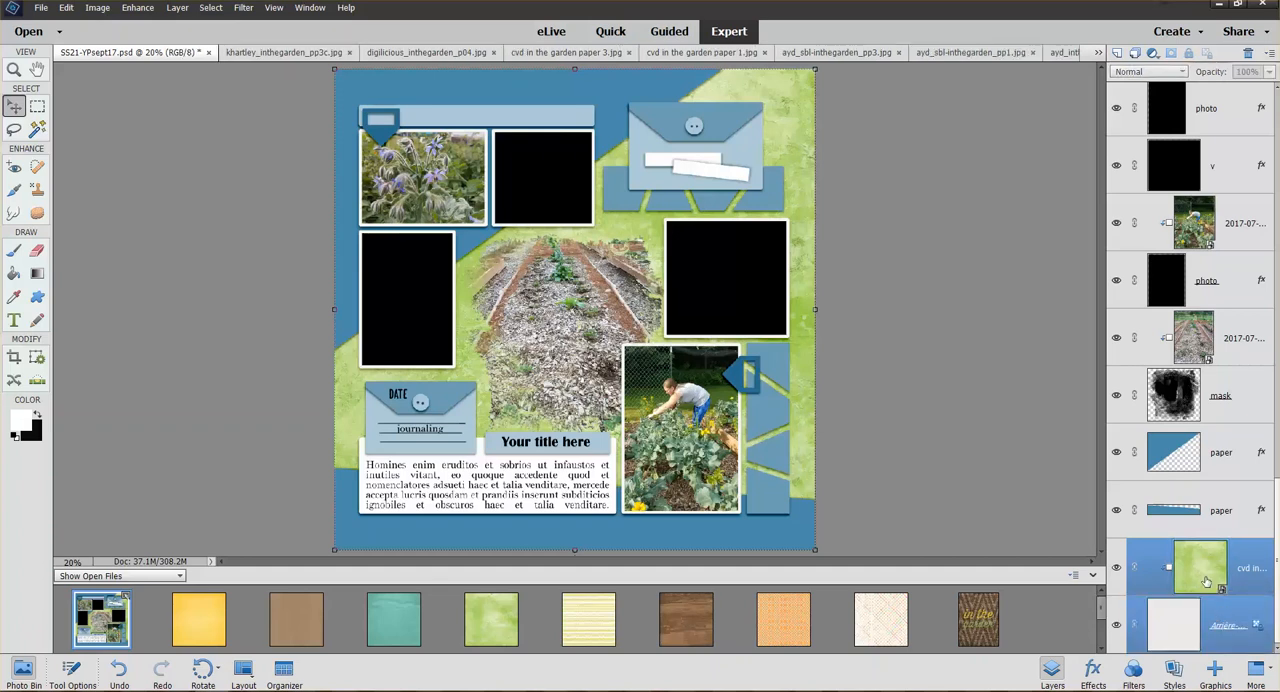
{"action": "right_click", "coordinate": [1210, 618]}
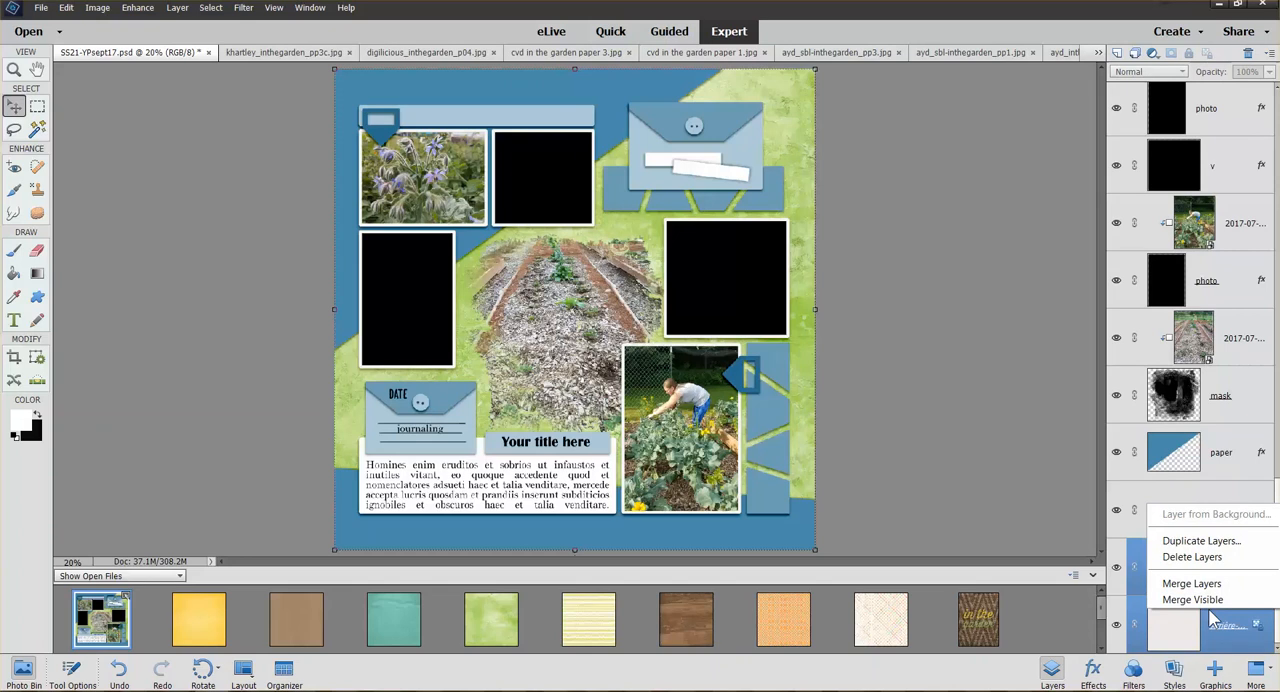
{"action": "left_click", "coordinate": [1210, 585]}
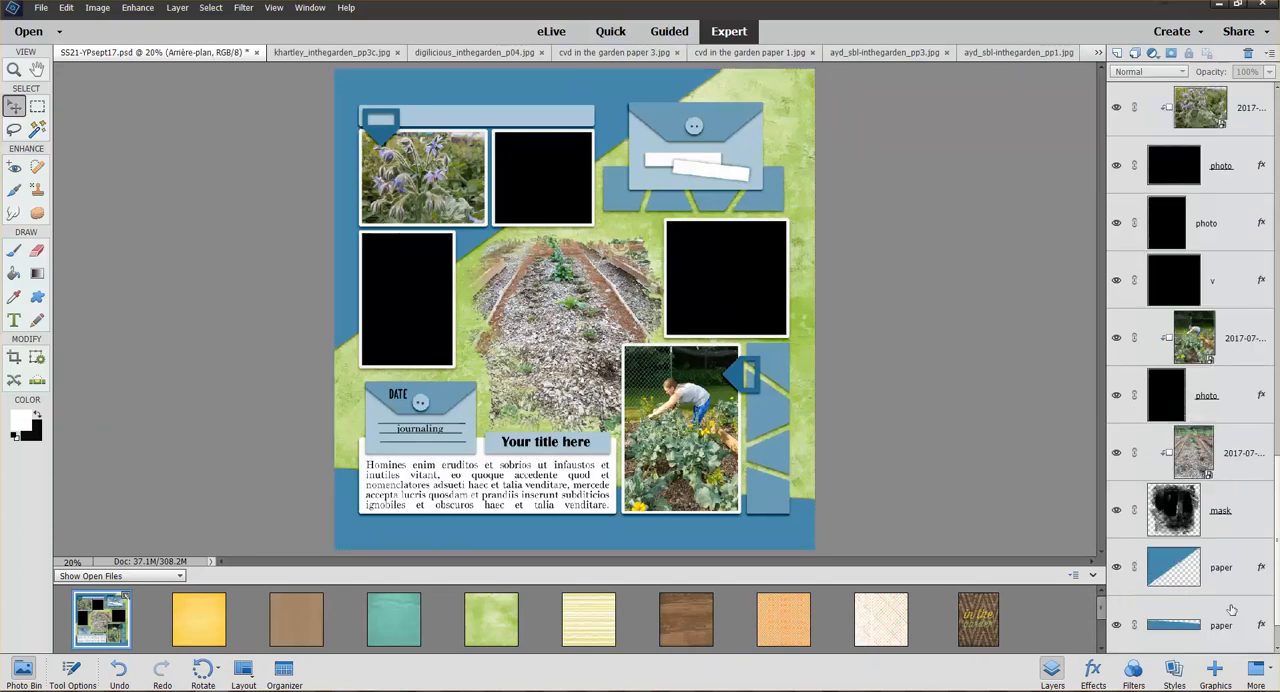
Add ayd_inthegarden_pp1.jpg above the vertical paper strip beside the gardener photo, scale it to about 46.6%, and clip it to the strip
{"action": "scroll", "coordinate": [1229, 600], "scroll_direction": "up", "scroll_amount": 2}
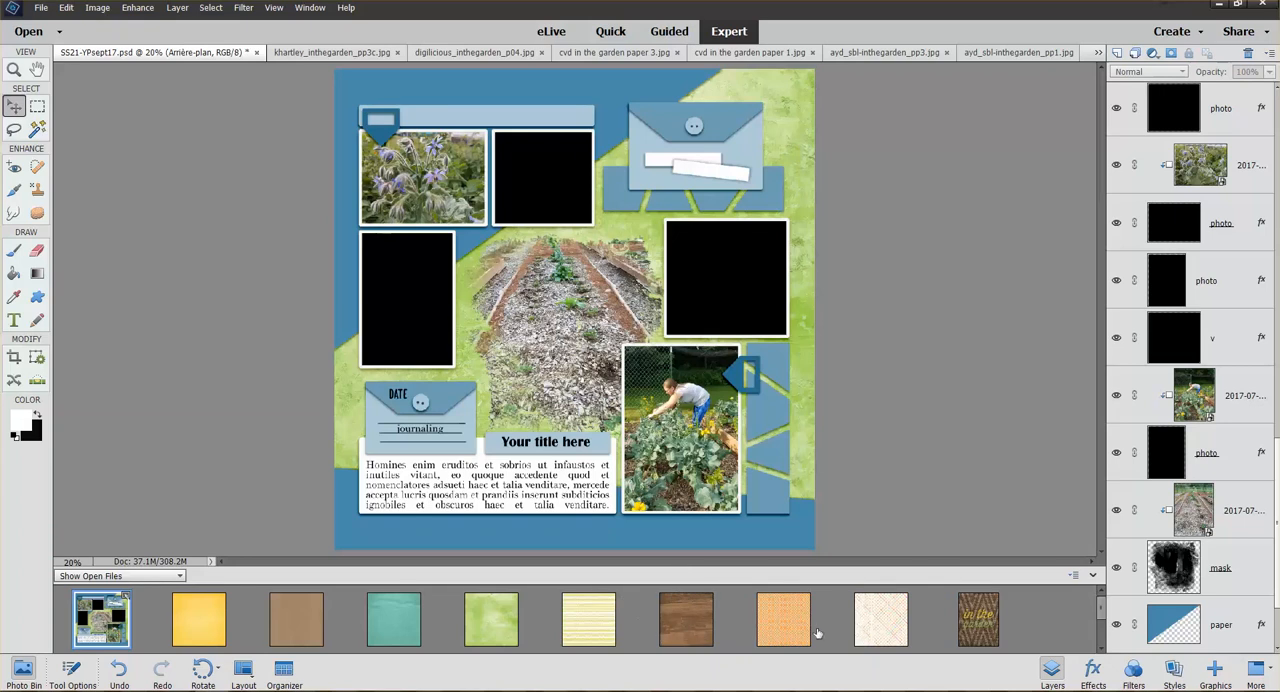
{"action": "left_click", "coordinate": [798, 478]}
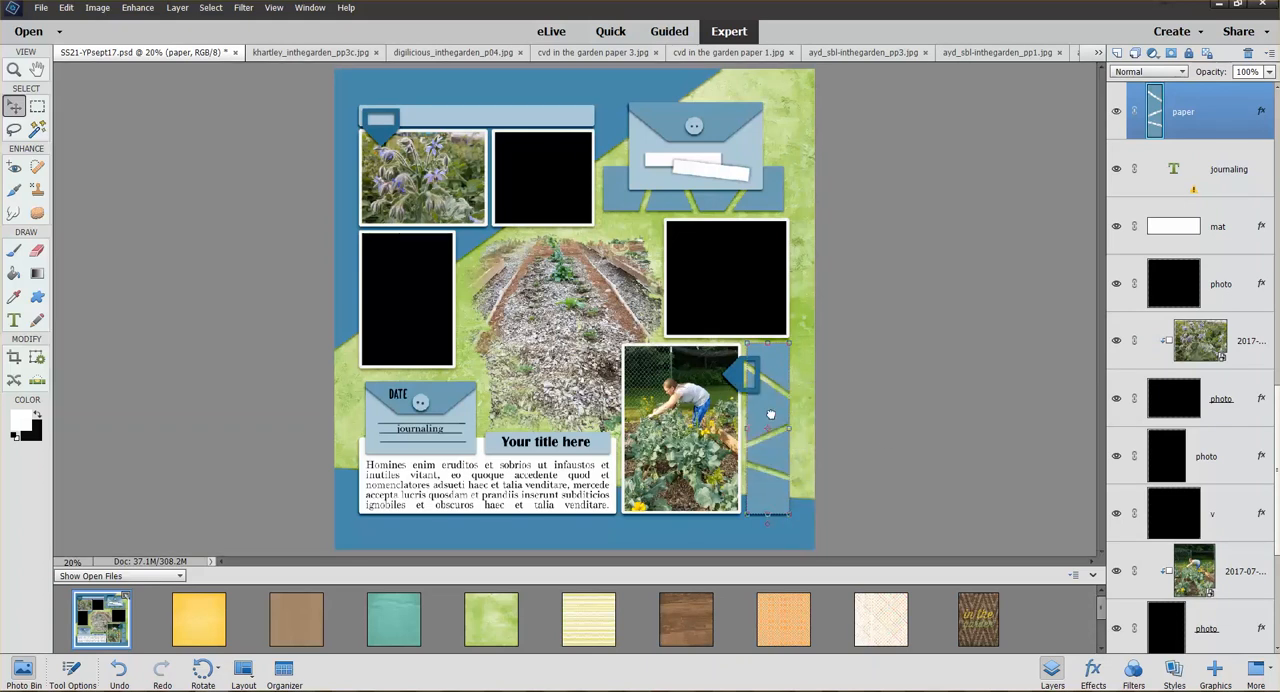
{"action": "left_click_drag", "start_coordinate": [770, 414], "coordinate": [772, 419]}
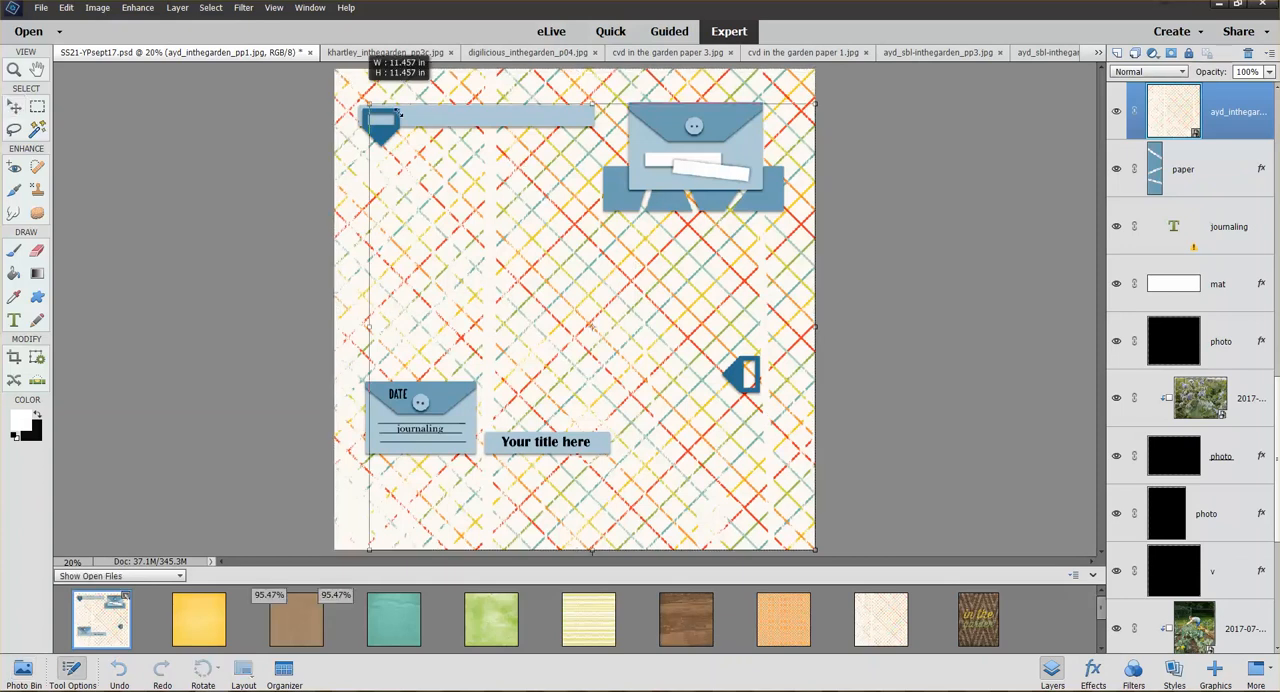
{"action": "left_click_drag", "start_coordinate": [336, 70], "coordinate": [658, 262]}
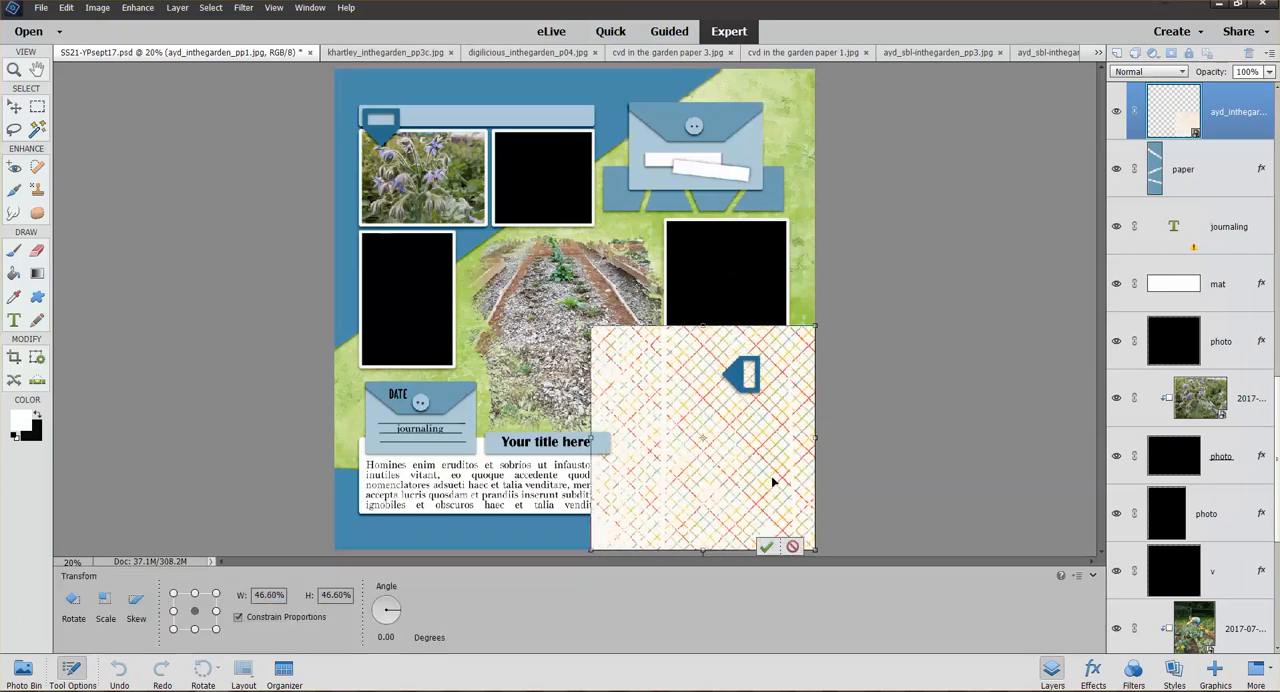
{"action": "left_click", "coordinate": [766, 546]}
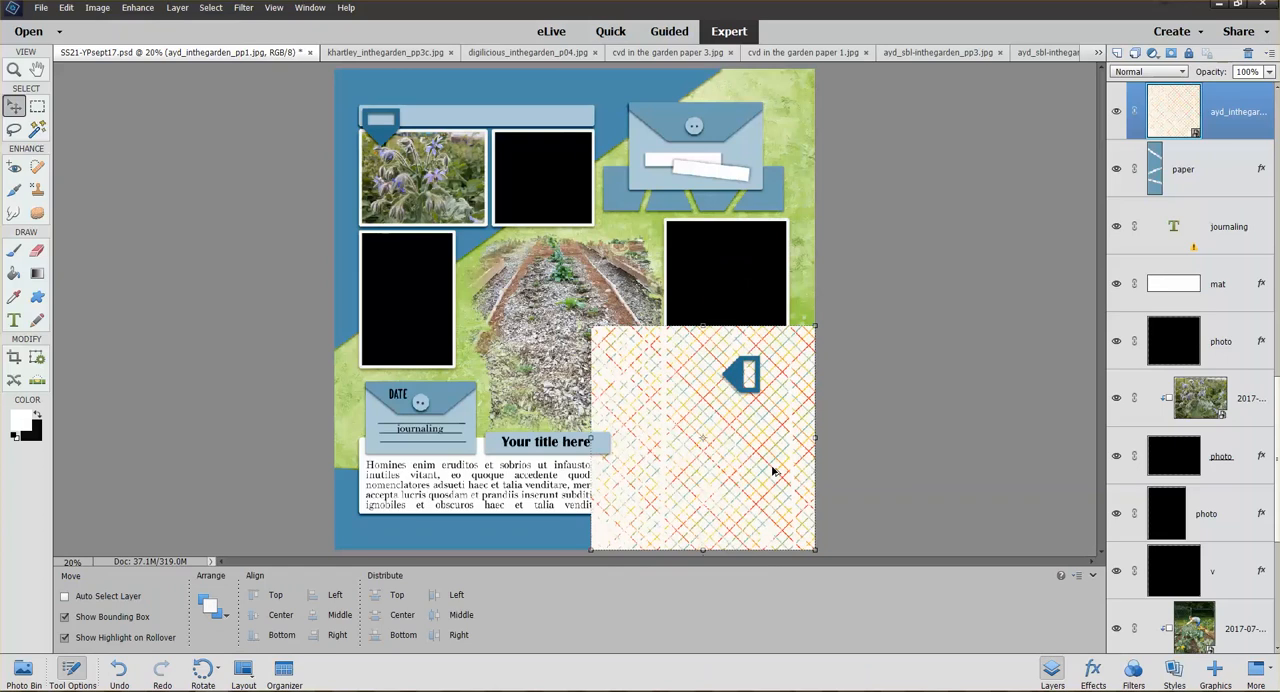
{"action": "key", "text": "ctrl+g"}
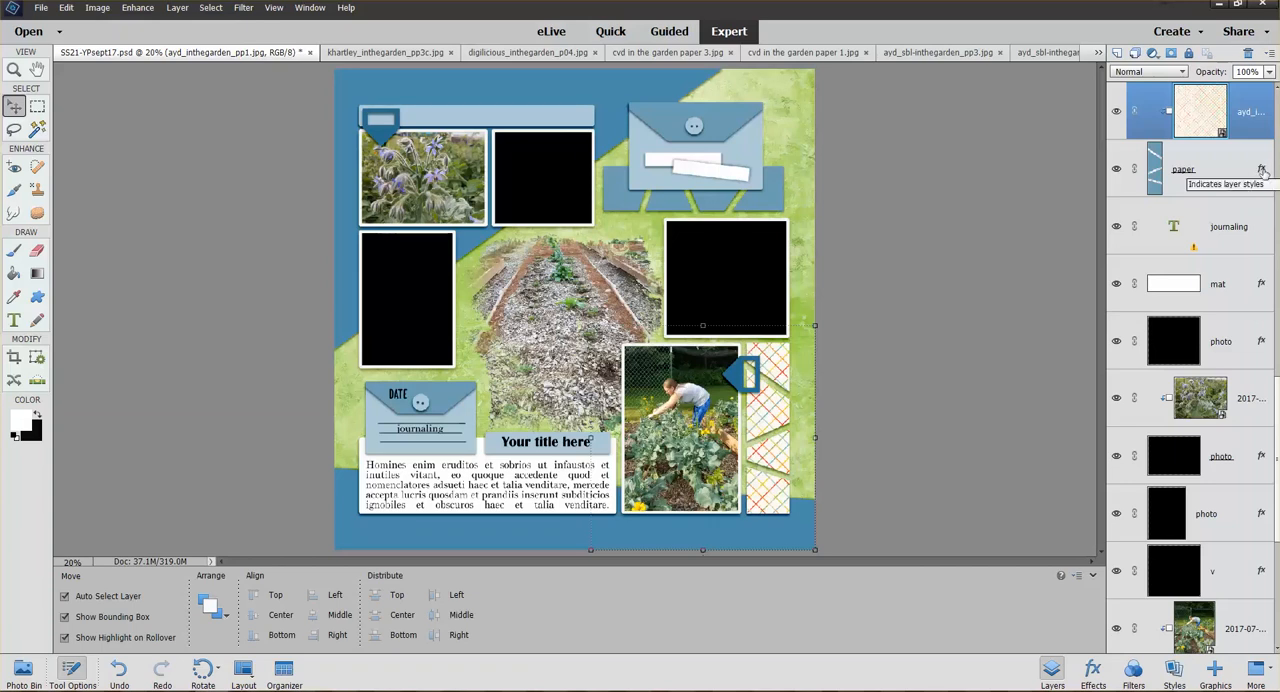
Adjust the vertical strip's drop shadow to a 141° lighting angle, 7 px distance and 48% opacity
{"action": "double_click", "coordinate": [1262, 170]}
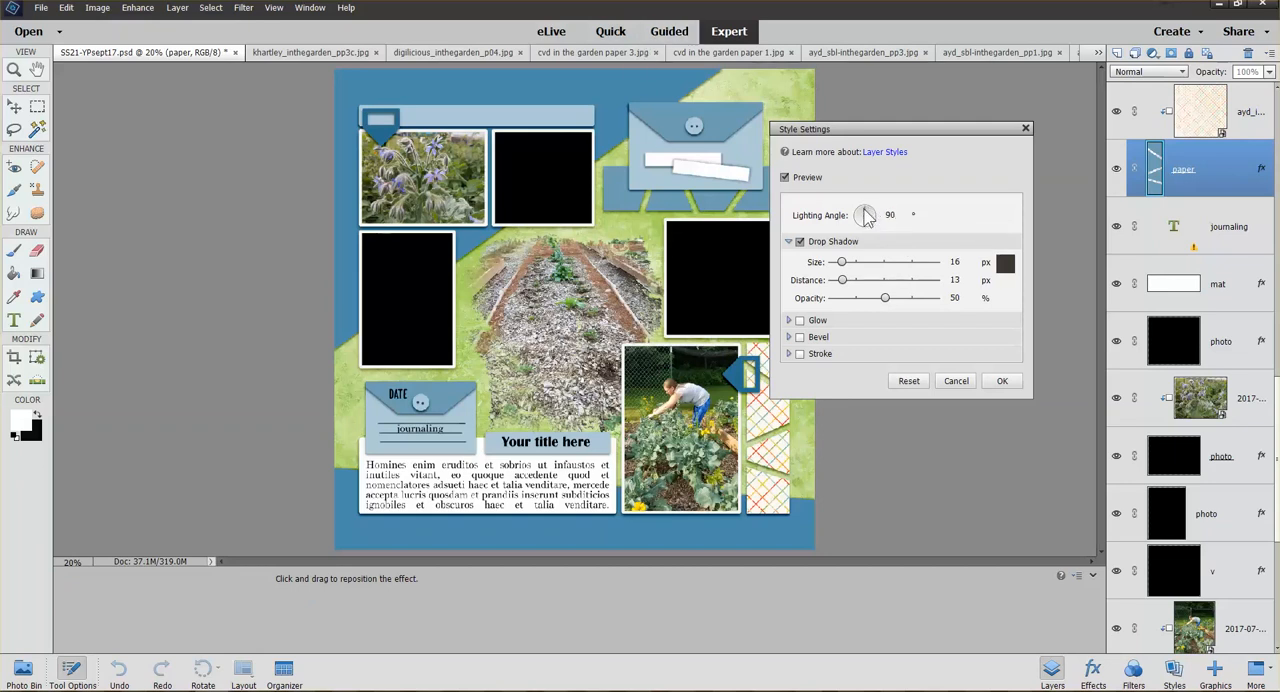
{"action": "left_click_drag", "start_coordinate": [870, 217], "coordinate": [864, 218]}
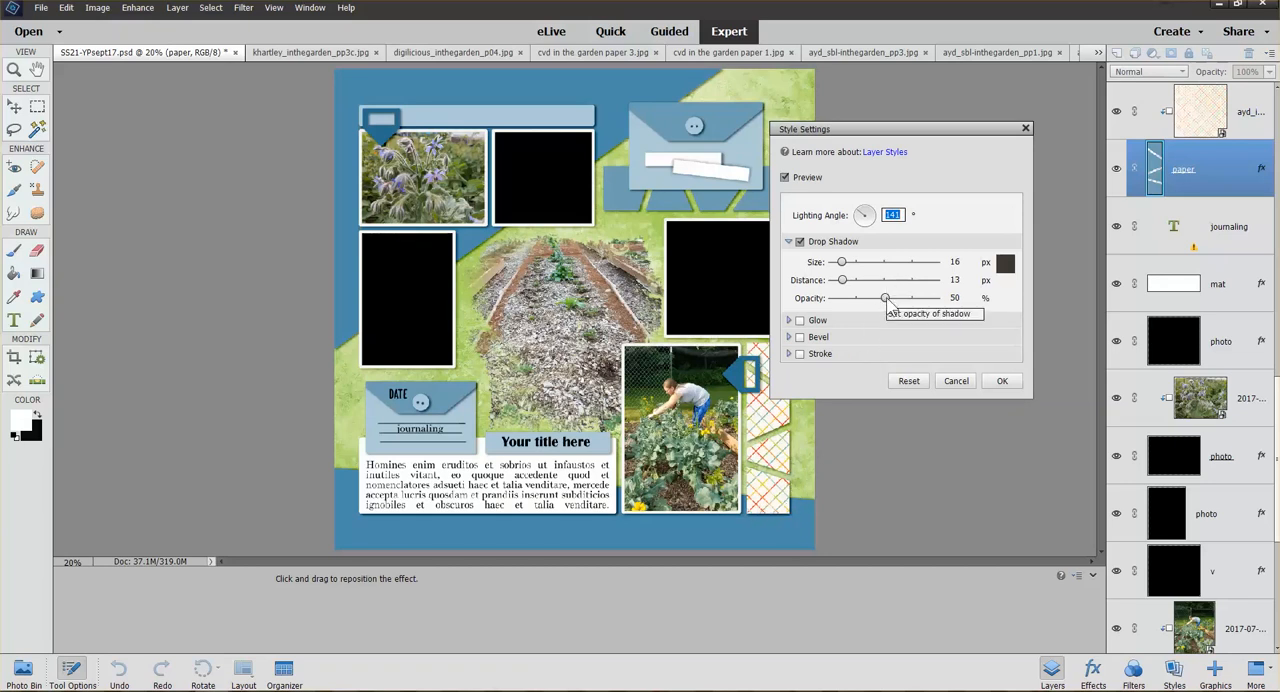
{"action": "left_click_drag", "start_coordinate": [887, 303], "coordinate": [842, 279]}
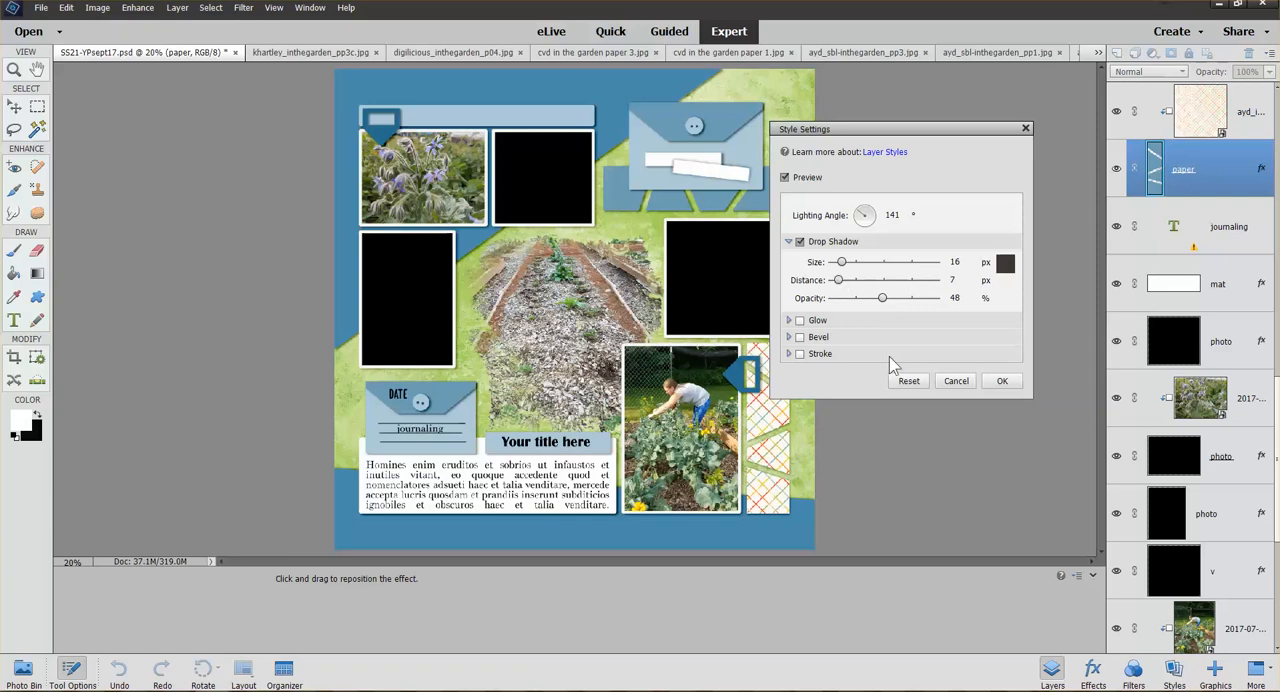
{"action": "left_click", "coordinate": [1003, 382]}
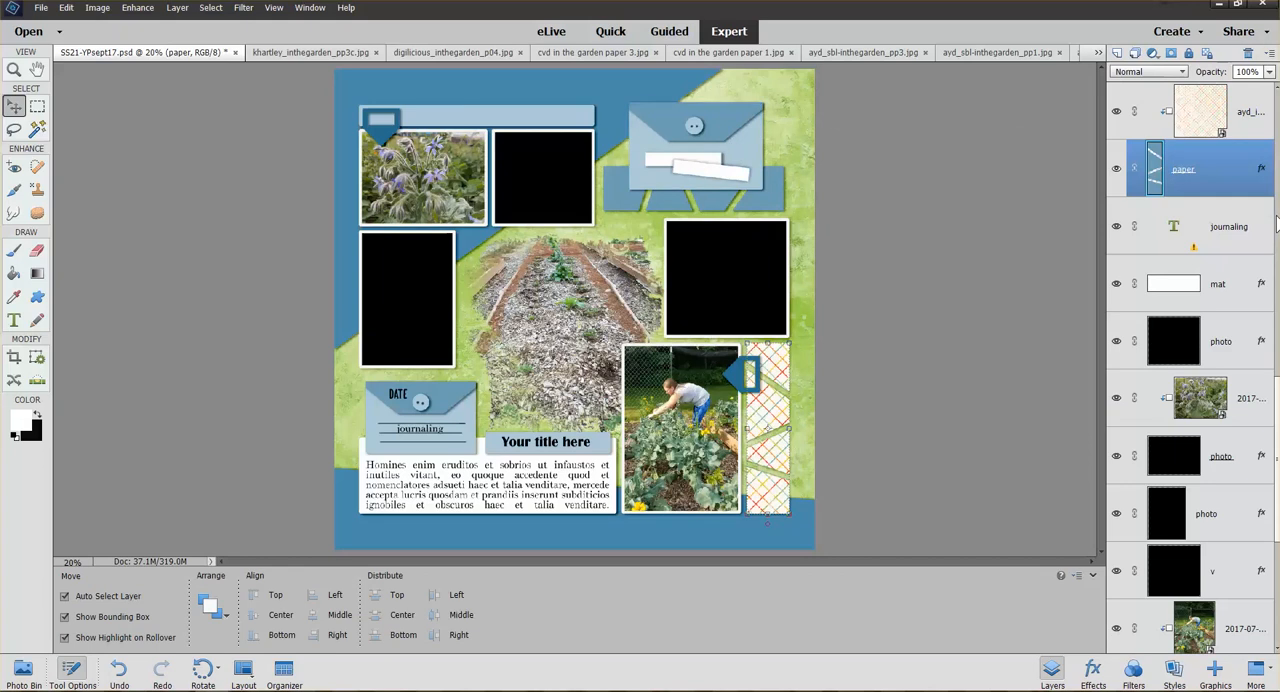
Copy the layer style from the vertical paper strip's layer
{"action": "right_click", "coordinate": [1235, 168]}
{"action": "key", "text": "Escape"}
{"action": "right_click", "coordinate": [1224, 172]}
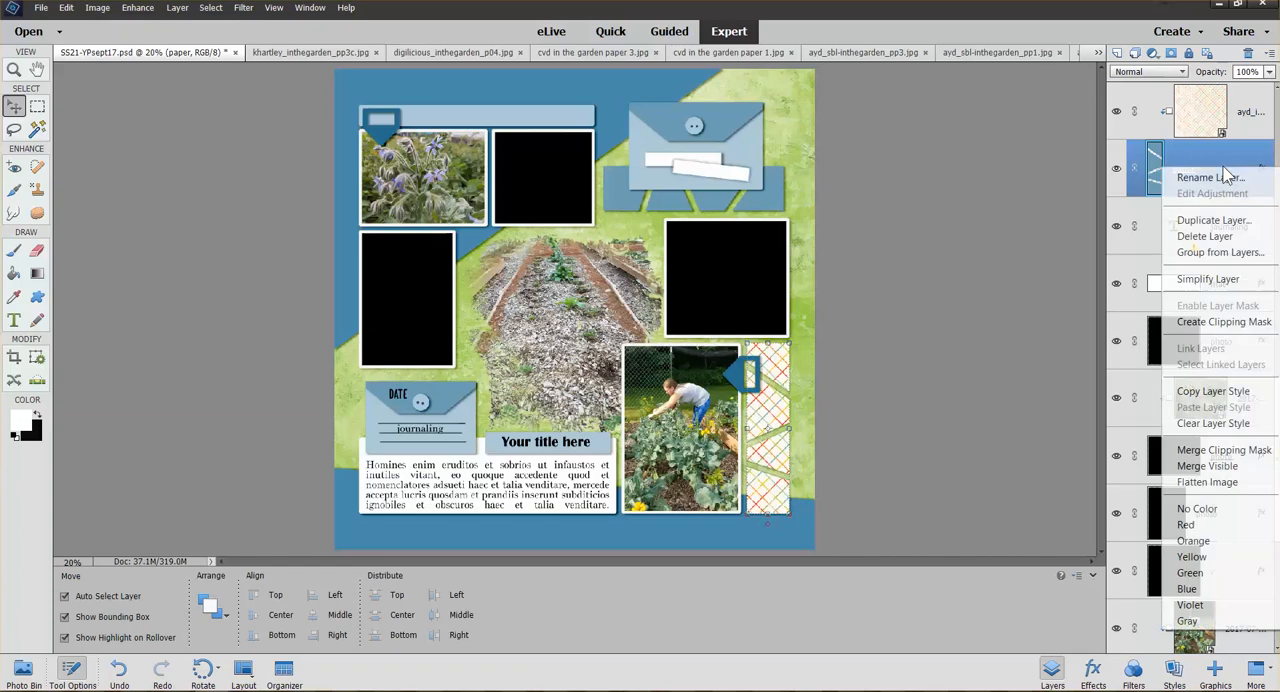
{"action": "left_click", "coordinate": [1213, 391]}
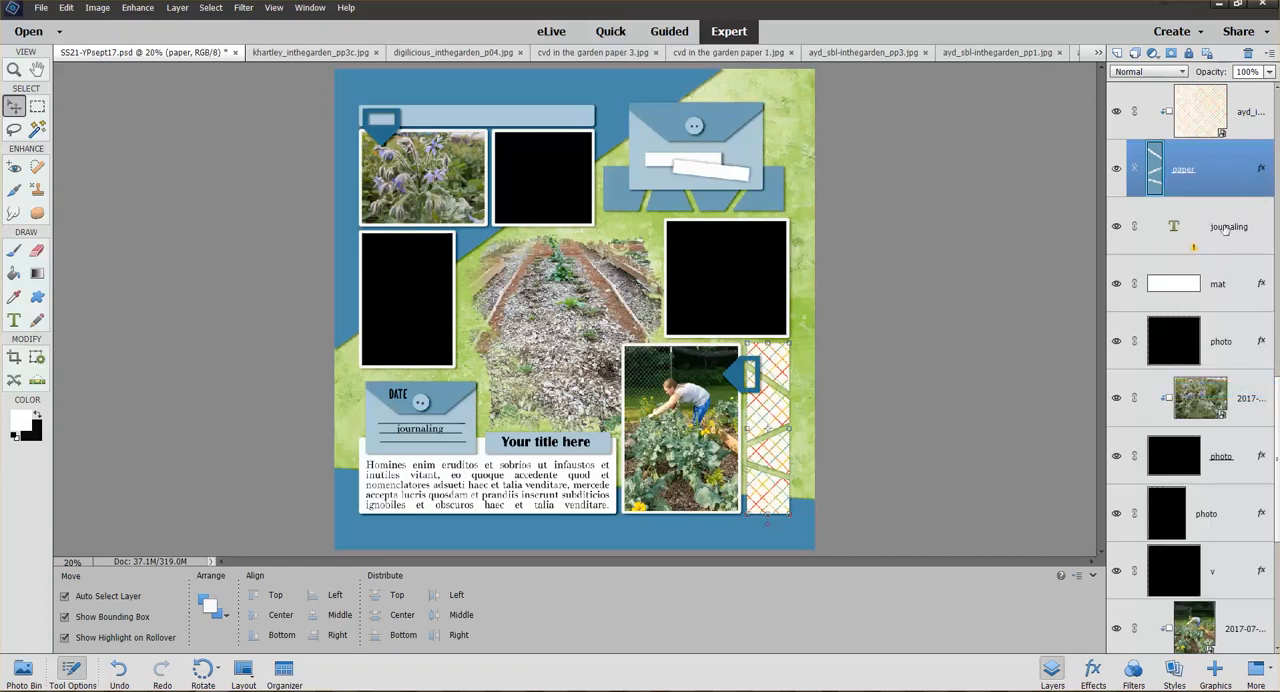
Paste the copied layer style onto the slotted horizontal paper strip, the upper envelope's papers, the other envelope's flap and both arrow shapes
{"action": "scroll", "coordinate": [1267, 286], "scroll_direction": "down", "scroll_amount": 2}
{"action": "scroll", "coordinate": [1273, 345], "scroll_direction": "up", "scroll_amount": 5}
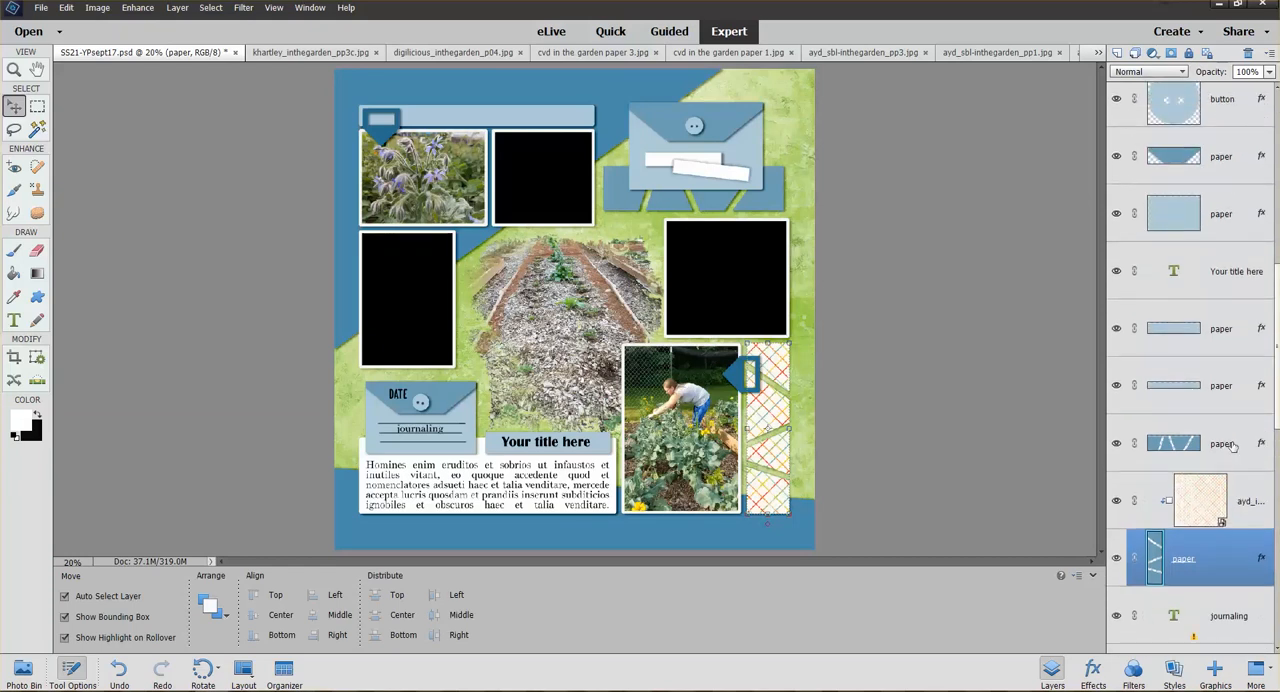
{"action": "left_click", "coordinate": [1234, 445]}
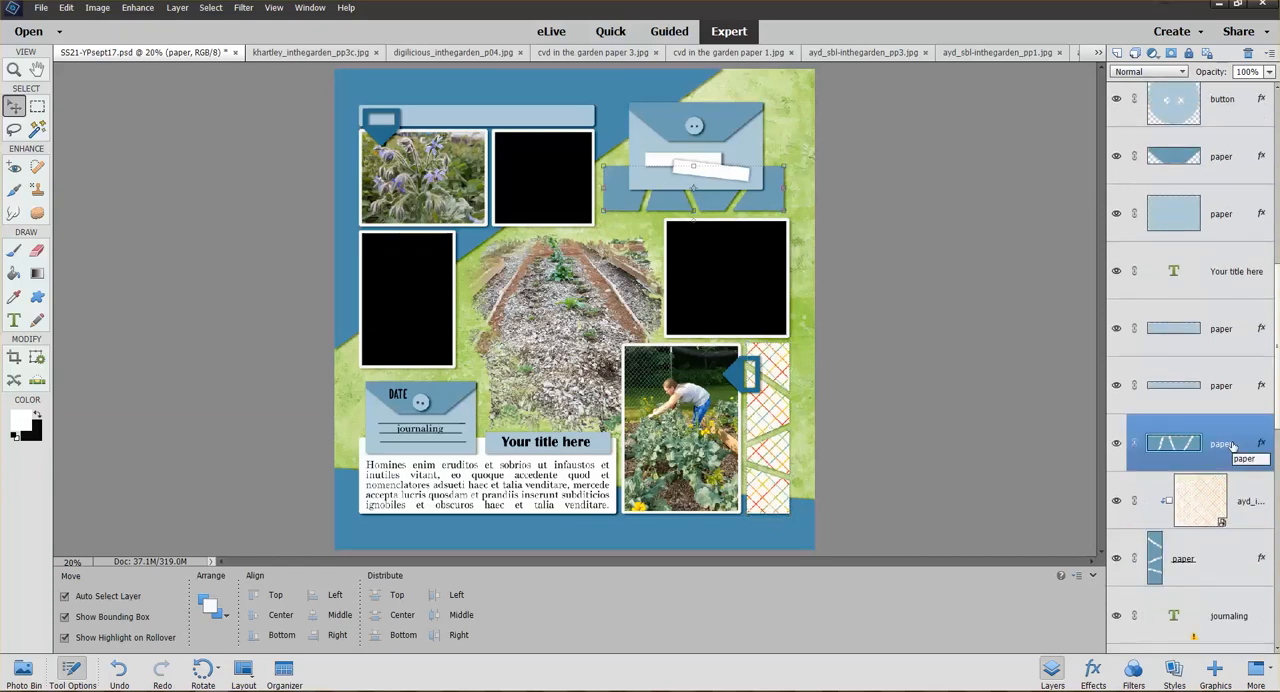
{"action": "left_click", "coordinate": [1245, 214], "text": "ctrl"}
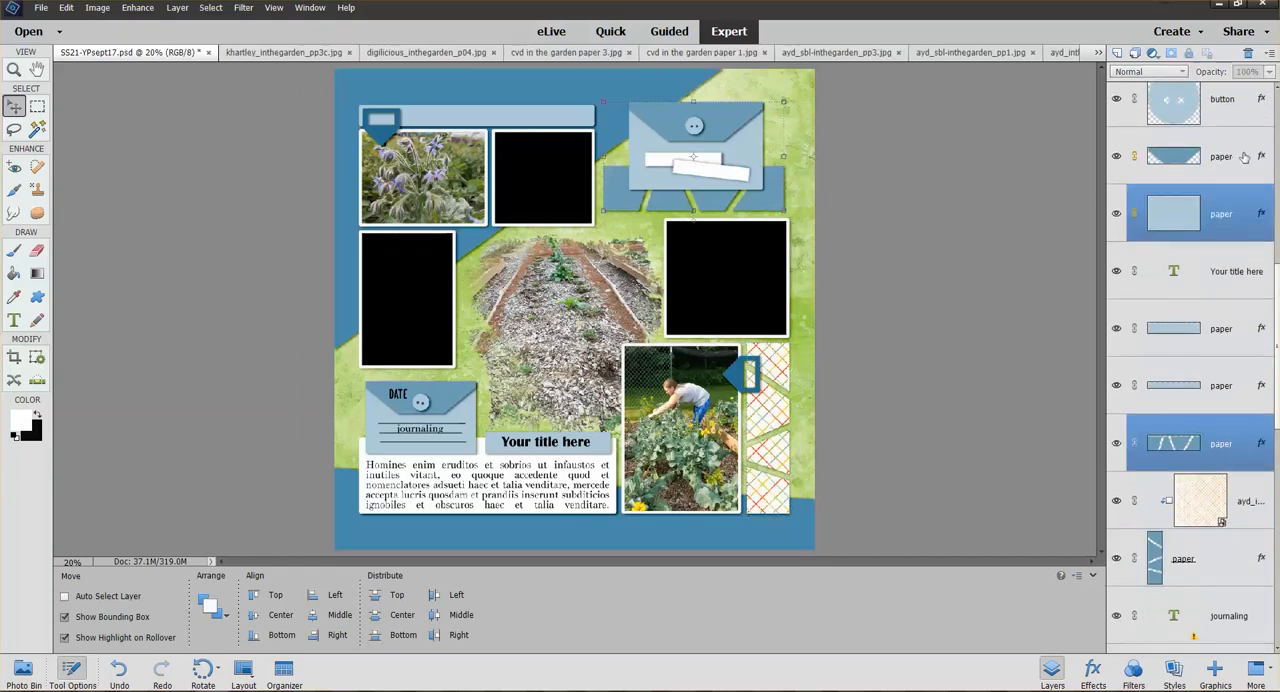
{"action": "left_click", "coordinate": [1244, 157], "text": "ctrl"}
{"action": "scroll", "coordinate": [1270, 250], "scroll_direction": "up", "scroll_amount": 10}
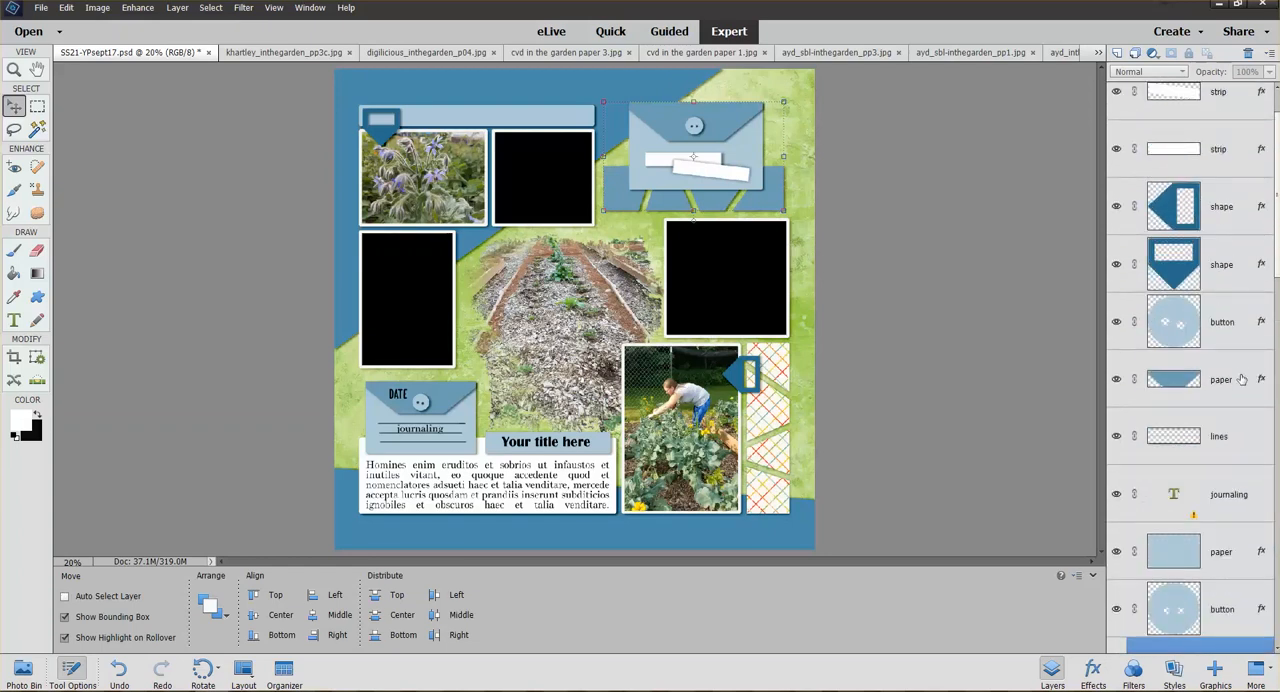
{"action": "left_click", "coordinate": [1245, 376], "text": "ctrl"}
{"action": "left_click", "coordinate": [1235, 265], "text": "ctrl"}
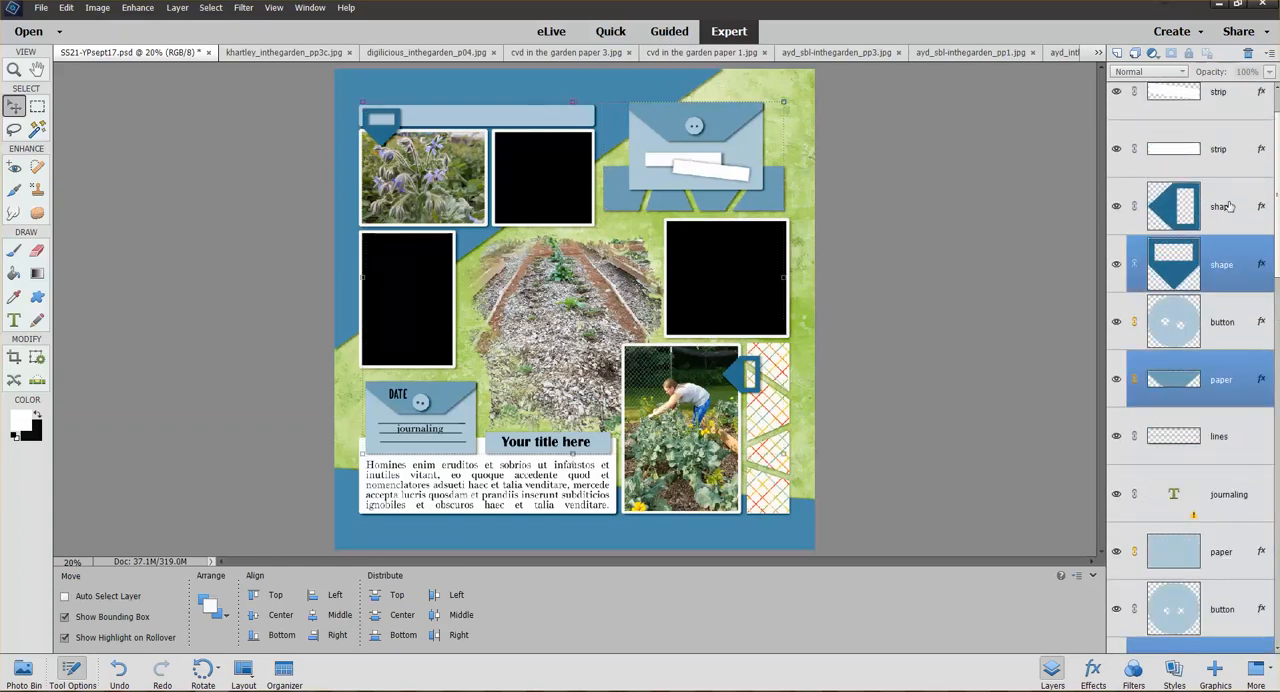
{"action": "left_click", "coordinate": [1235, 210], "text": "ctrl"}
{"action": "mouse_move", "coordinate": [1276, 187]}
{"action": "left_mouse_down"}
{"action": "mouse_move", "coordinate": [1276, 170]}
{"action": "mouse_move", "coordinate": [1276, 191]}
{"action": "left_mouse_up"}
{"action": "right_click", "coordinate": [1230, 240]}
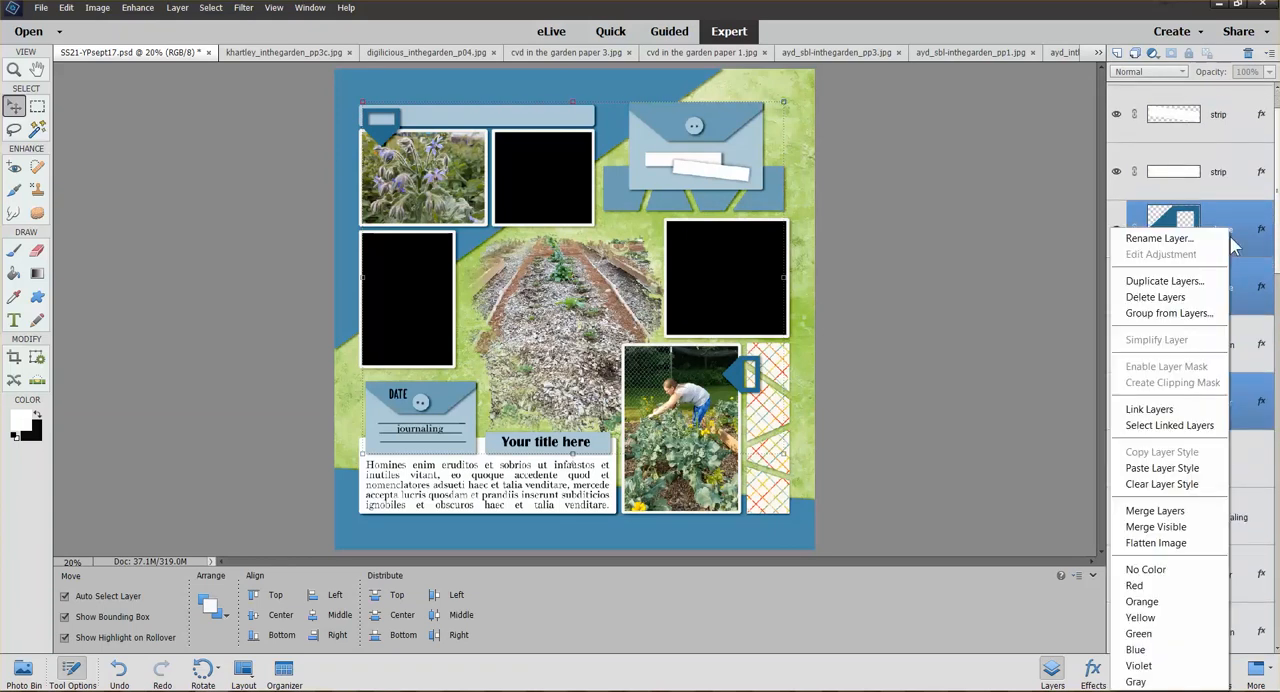
{"action": "left_click", "coordinate": [1165, 470]}
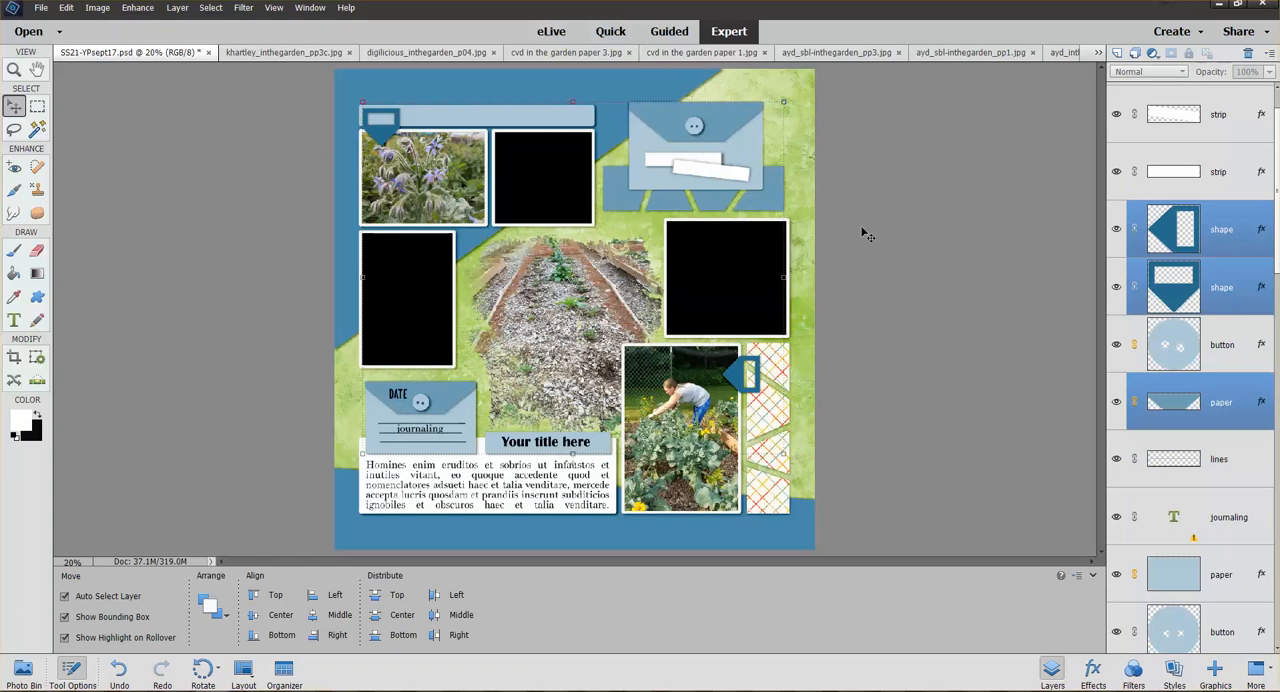
Paste the copied layer style onto the long paper strip above the flower photo and the paper strip behind the title
{"action": "left_click", "coordinate": [583, 122]}
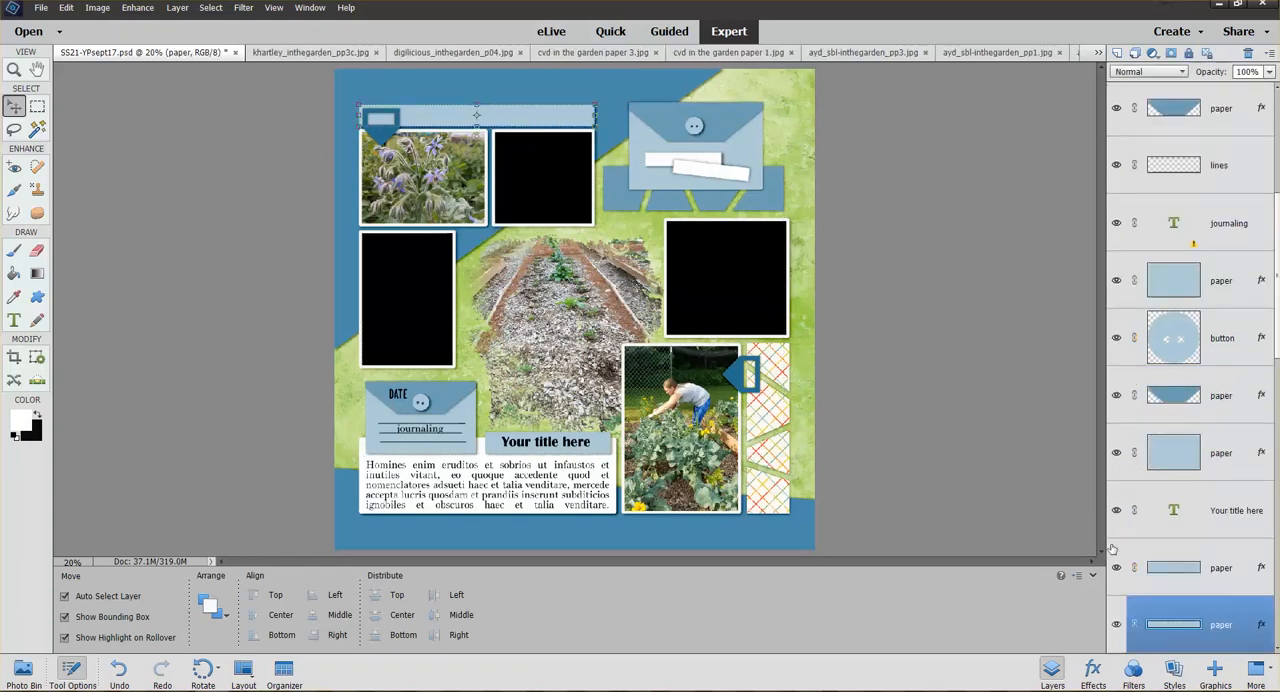
{"action": "left_click", "coordinate": [1221, 567], "text": "ctrl"}
{"action": "right_click", "coordinate": [1221, 578]}
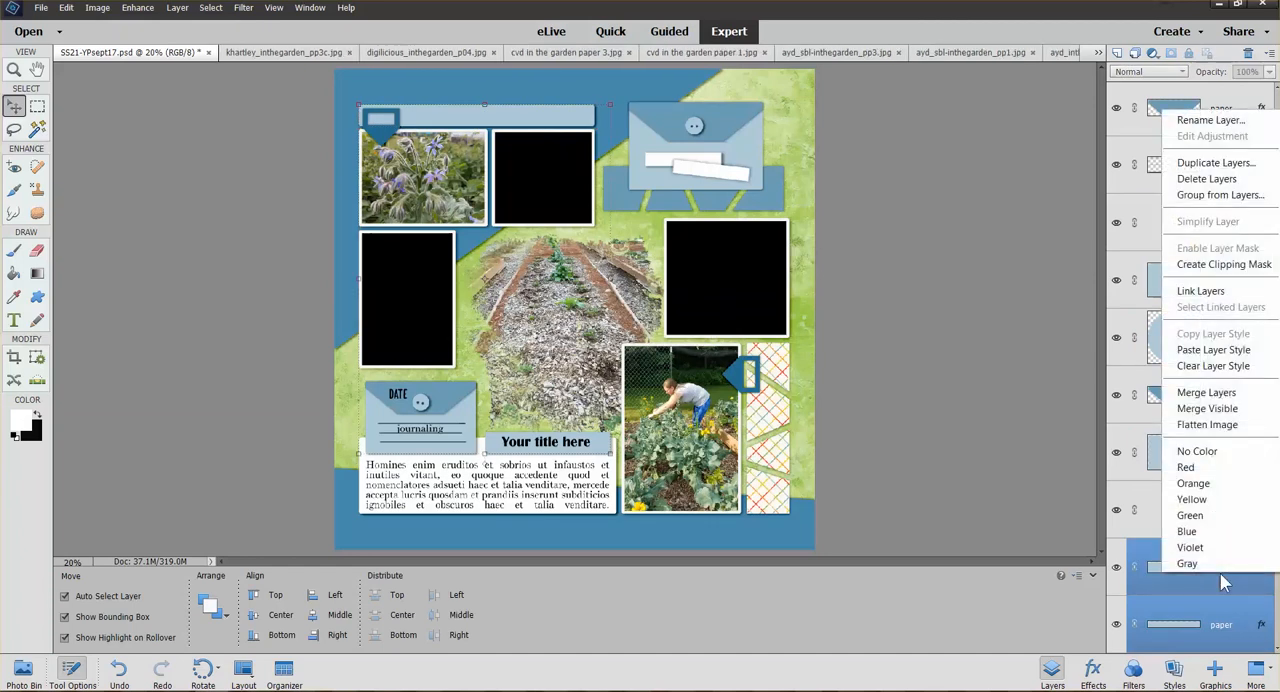
{"action": "left_click", "coordinate": [1208, 351]}
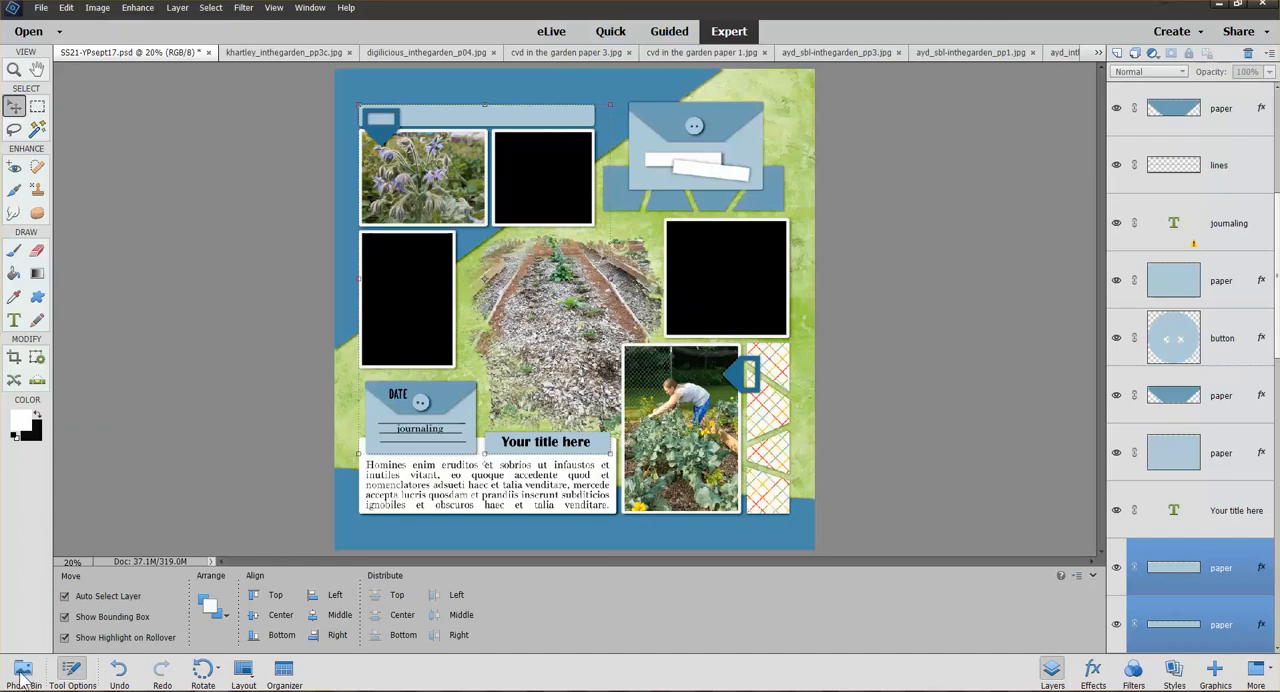
Add ayd_sbl-inthegarden_pp3.jpg above the arrow shape on the flower photo, scale it to about 42.4%, and clip it to the shape
{"action": "left_click", "coordinate": [24, 672]}
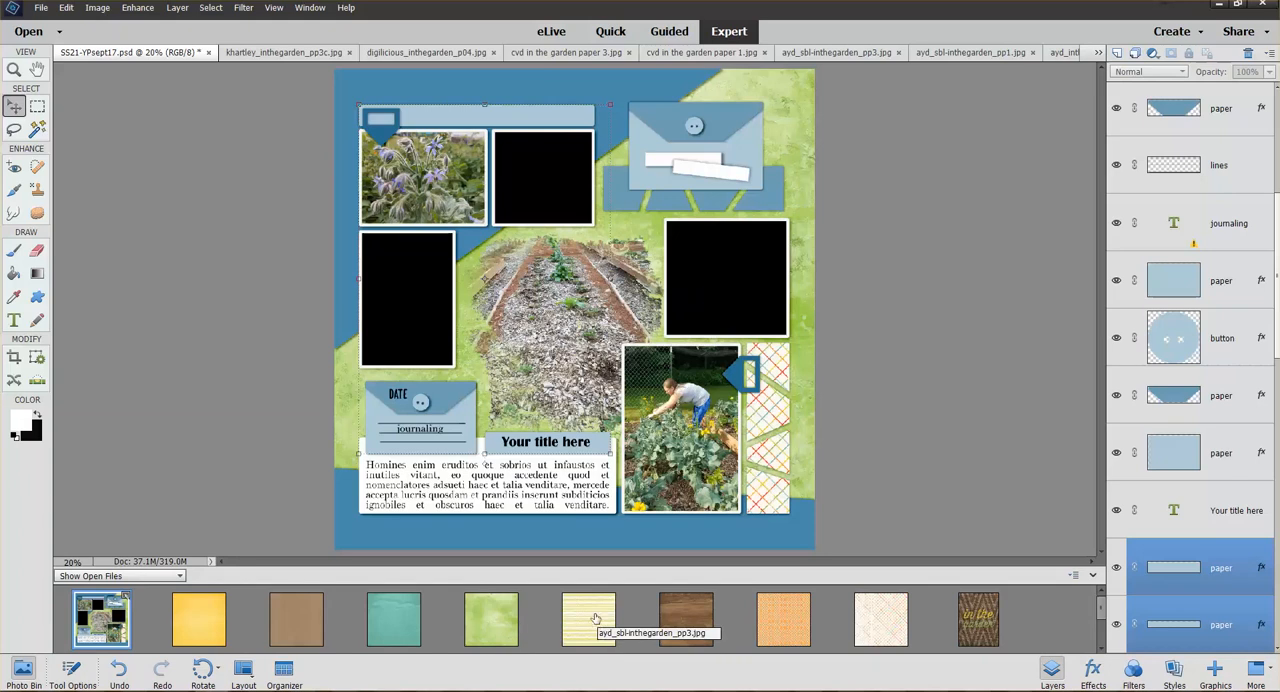
{"action": "left_click_drag", "start_coordinate": [592, 624], "coordinate": [381, 133]}
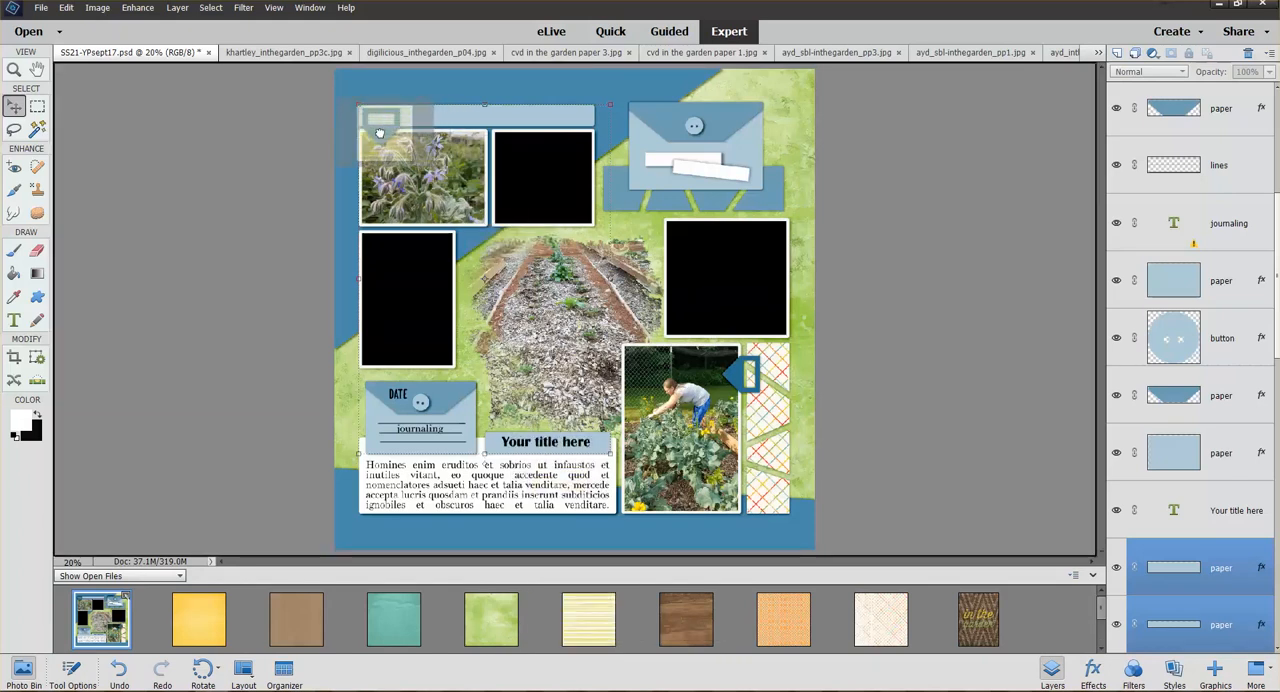
{"action": "left_click_drag", "start_coordinate": [379, 133], "coordinate": [380, 135]}
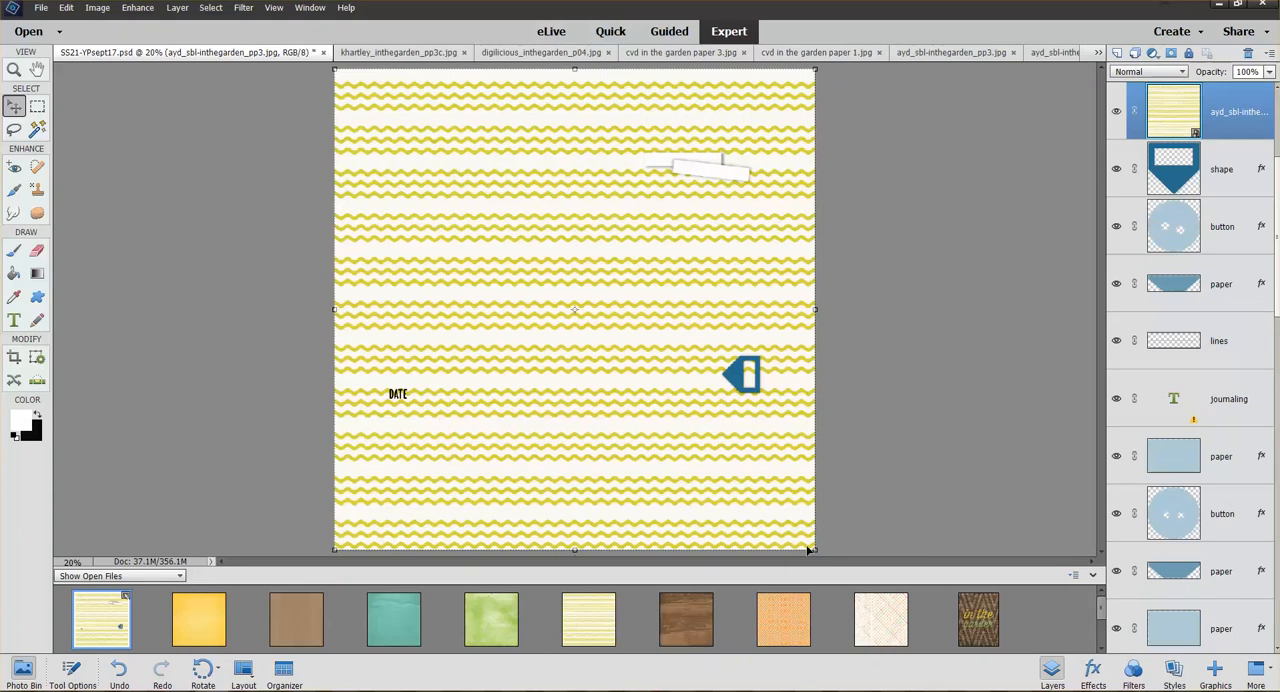
{"action": "left_click_drag", "start_coordinate": [815, 549], "coordinate": [538, 271]}
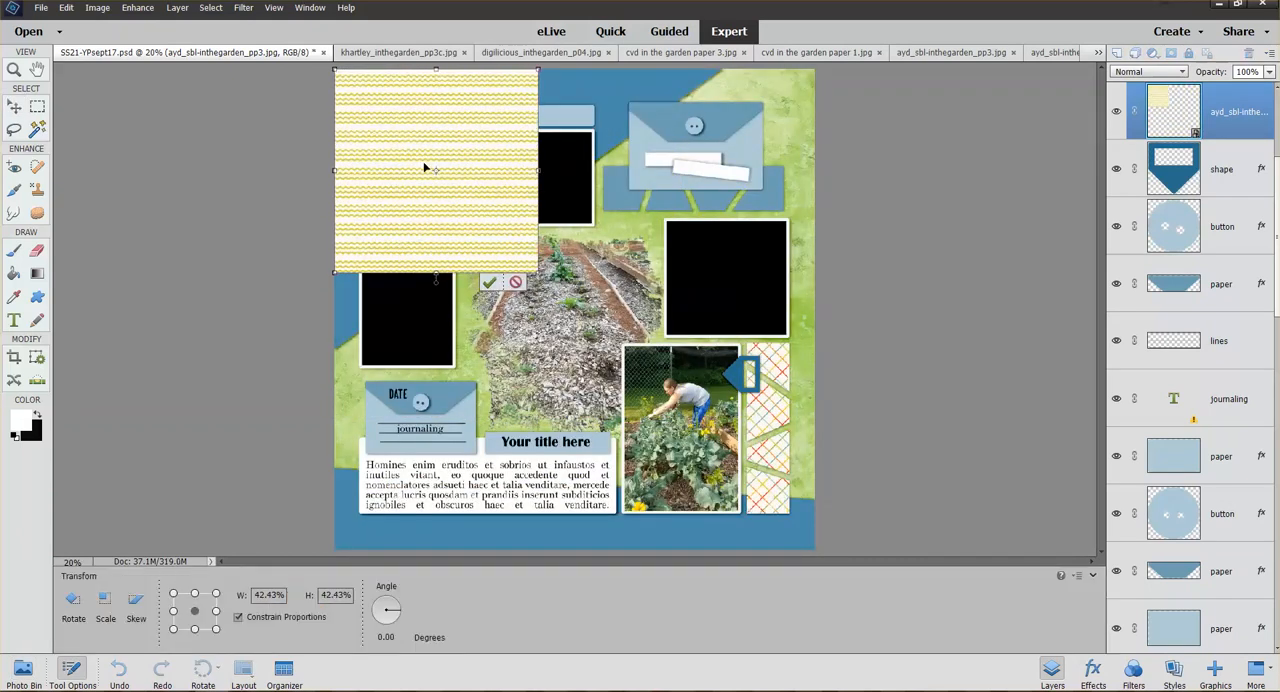
{"action": "left_click", "coordinate": [489, 283]}
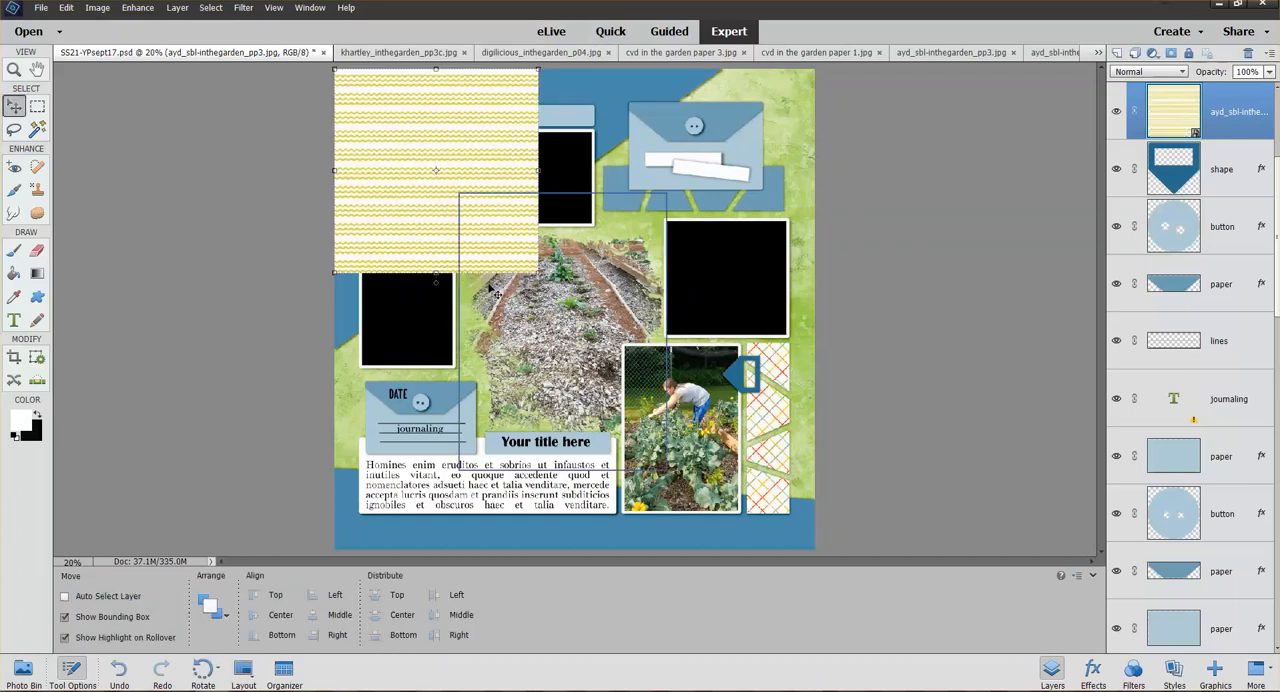
{"action": "key", "text": "ctrl+g"}
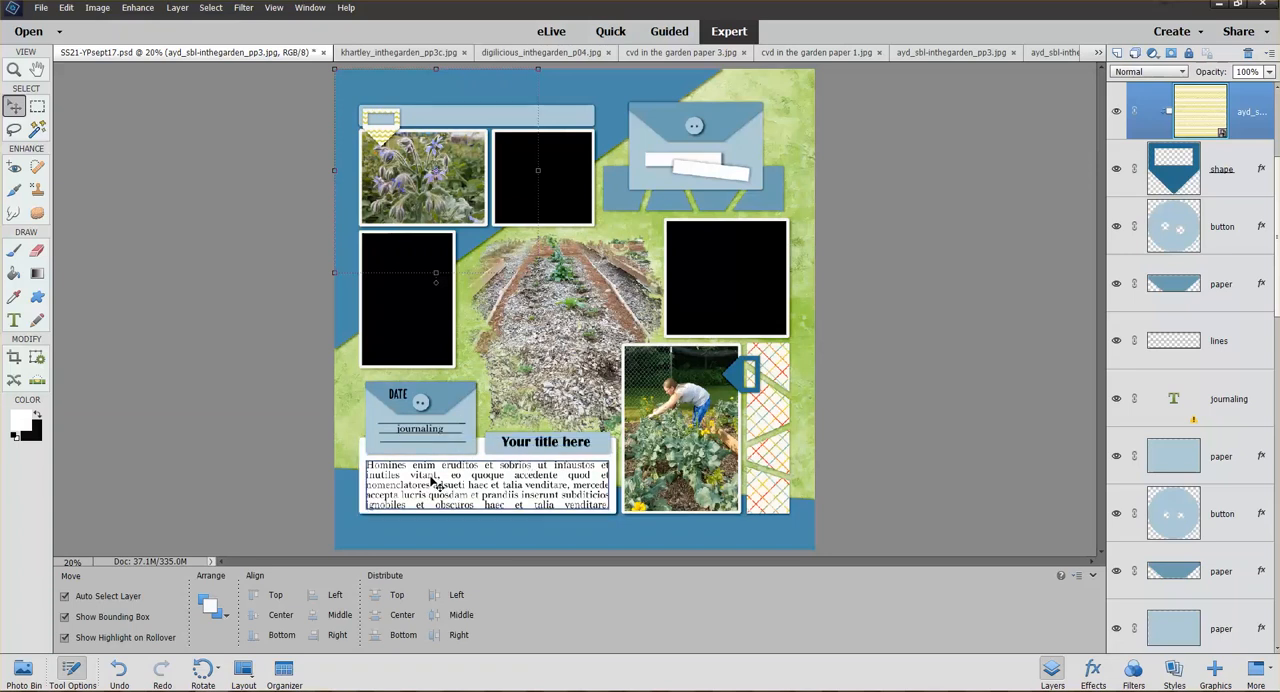
Replace the "Your title here" placeholder text with GARDEN ADVENTURE
{"action": "left_click", "coordinate": [14, 70]}
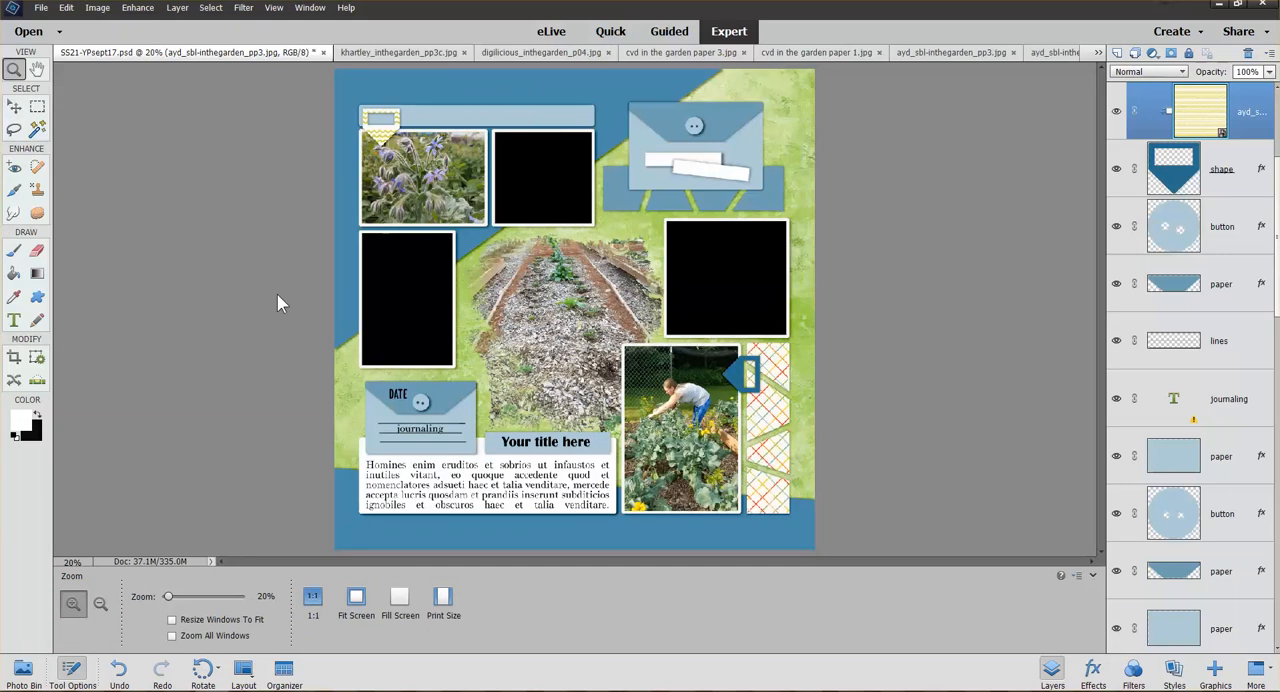
{"action": "left_click_drag", "start_coordinate": [325, 388], "coordinate": [665, 575]}
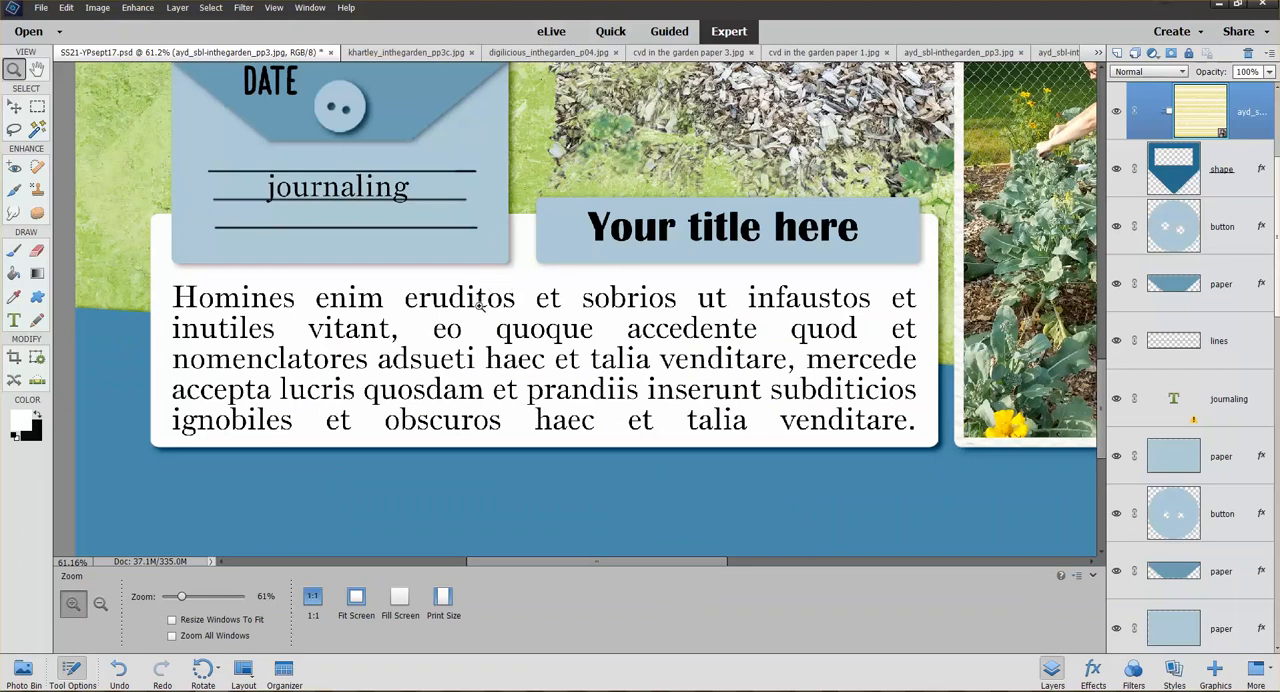
{"action": "left_click", "coordinate": [15, 110]}
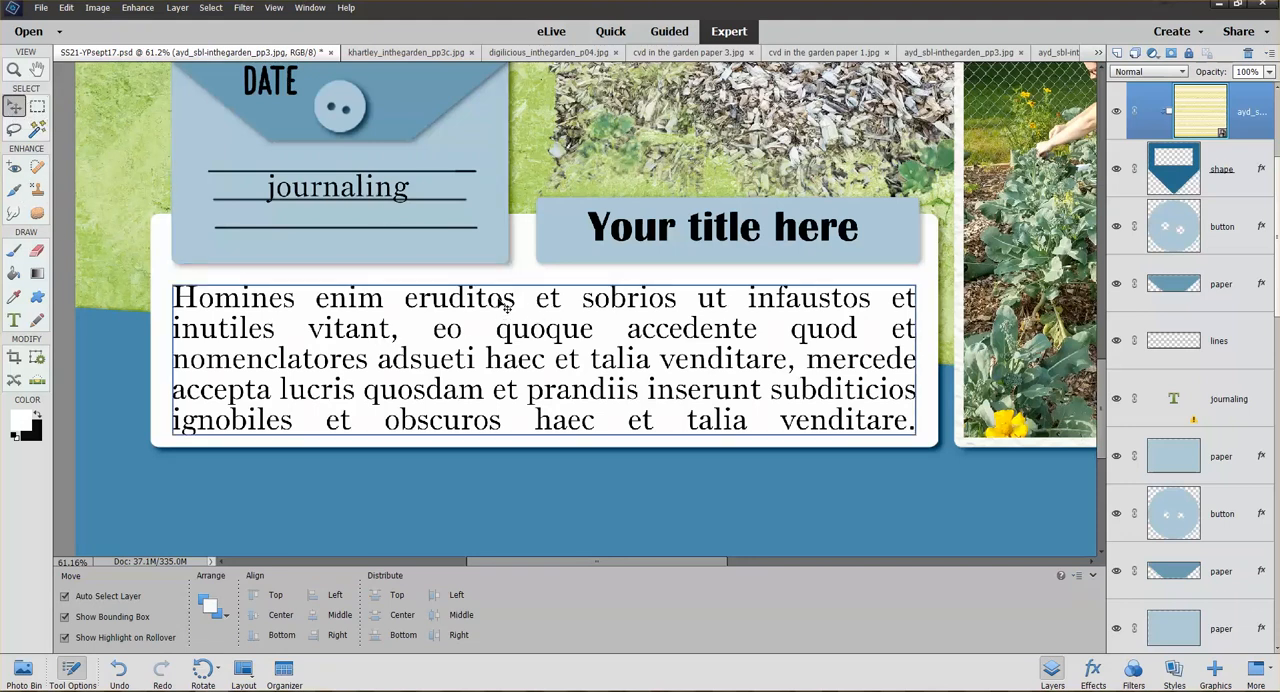
{"action": "double_click", "coordinate": [673, 238]}
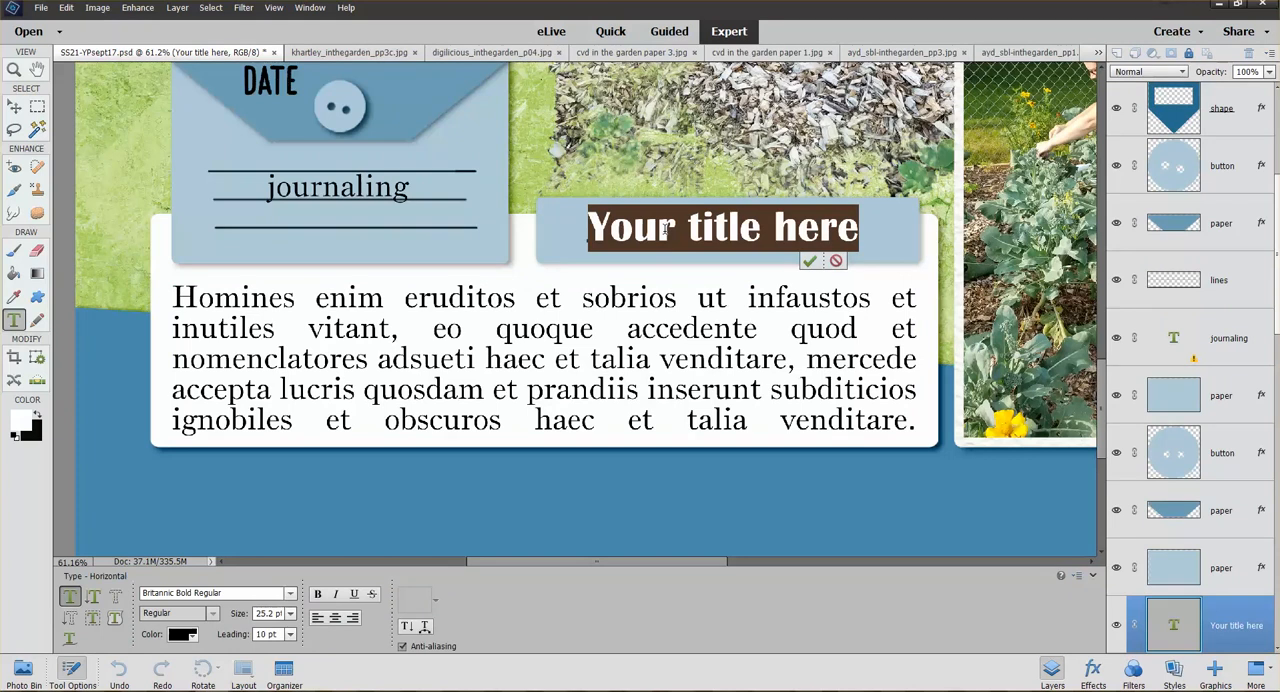
{"action": "type", "text": "GARNDE"}
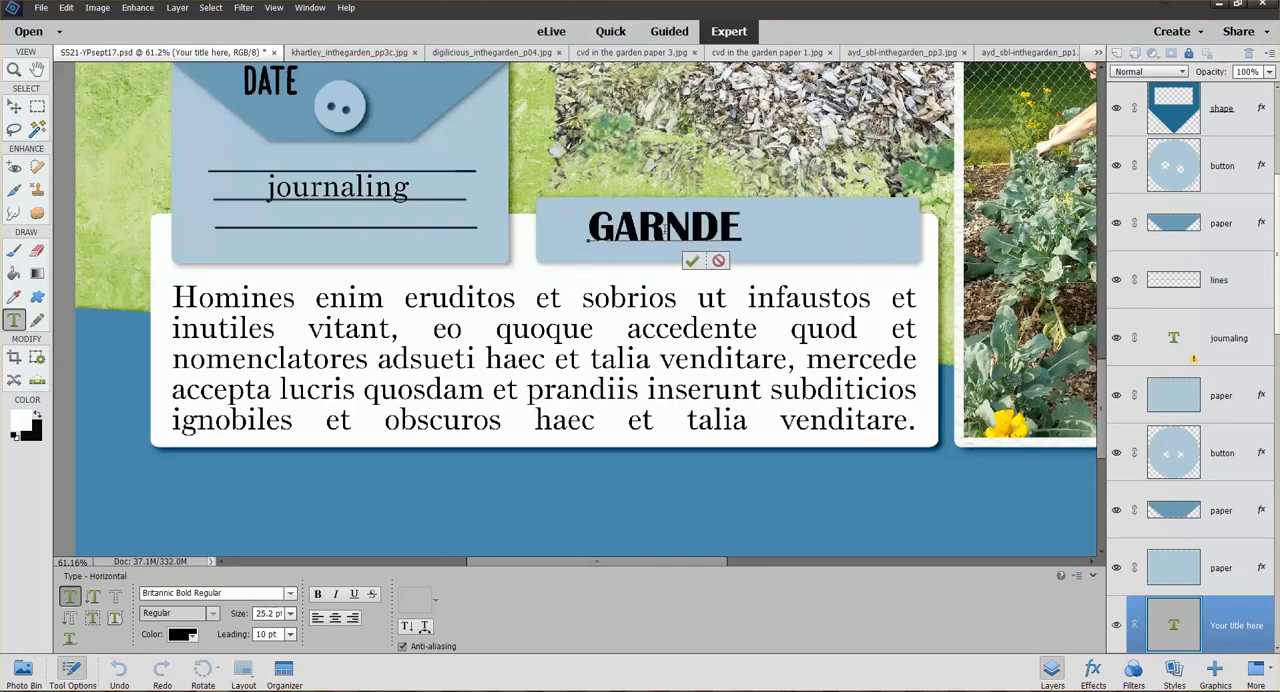
{"action": "key", "text": "BackSpace"}
{"action": "key", "text": "BackSpace"}
{"action": "key", "text": "BackSpace"}
{"action": "key", "text": "BackSpace"}
{"action": "key", "text": "Return"}
{"action": "type", "text": "R"}
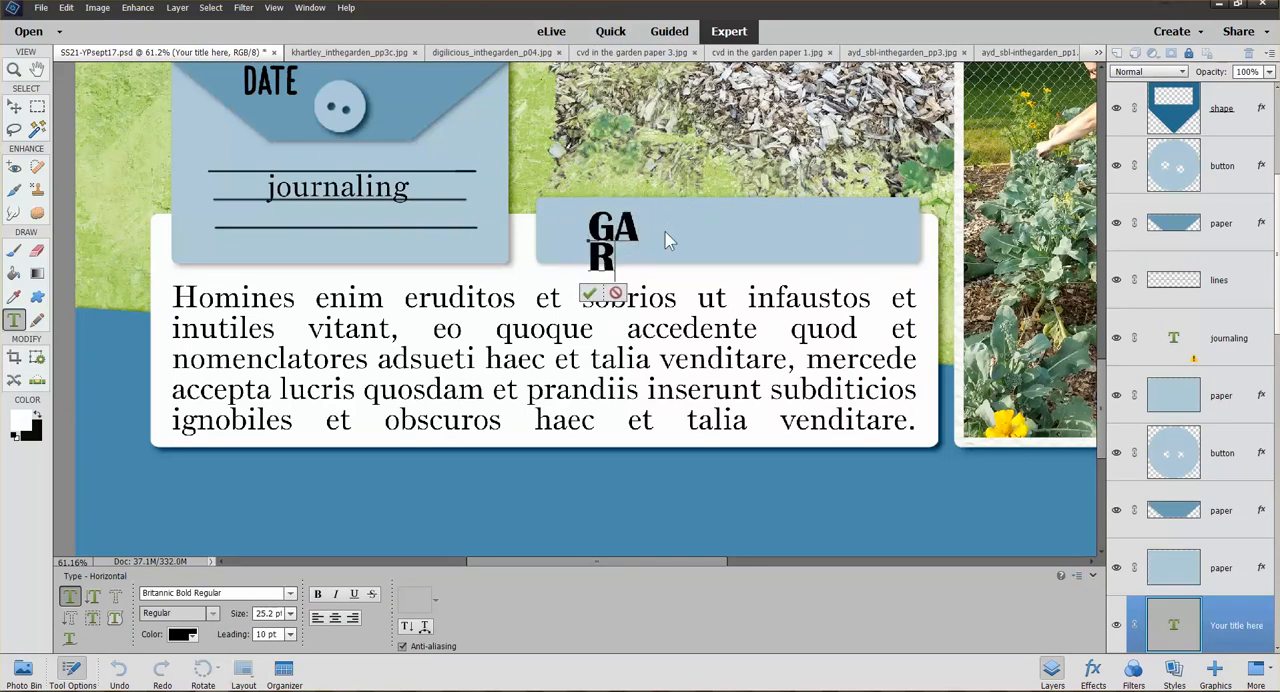
{"action": "type", "text": "DEN ADVENTUR"}
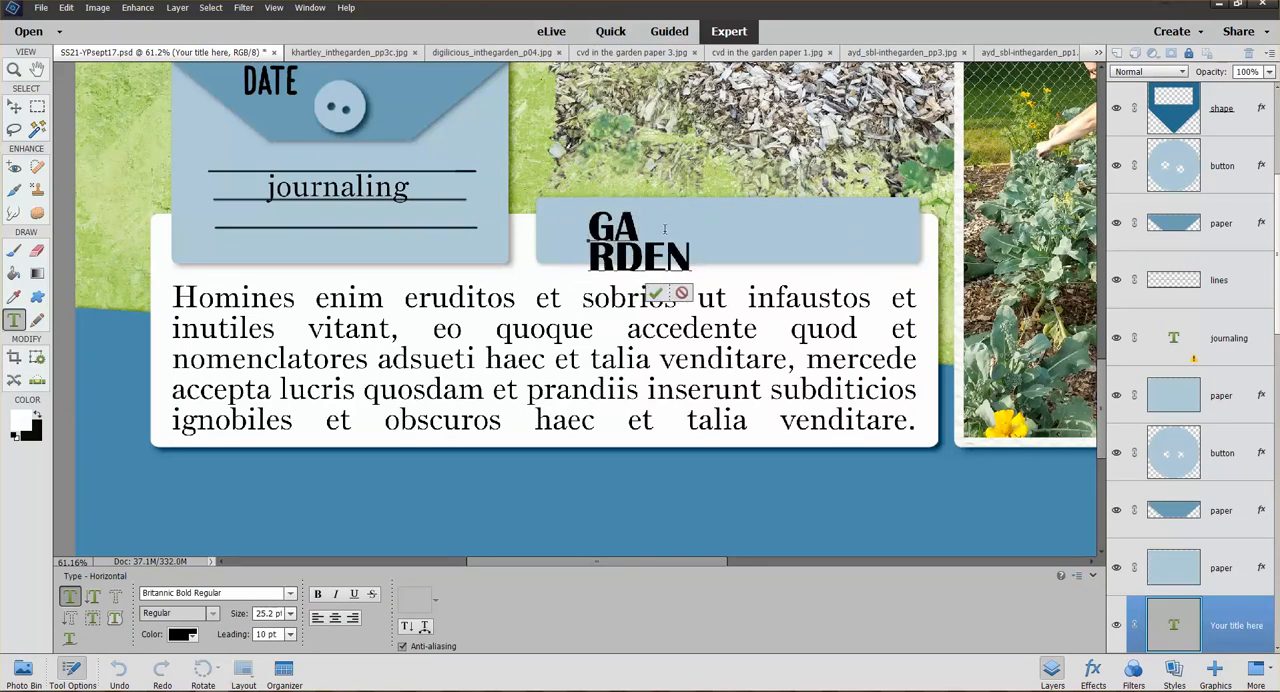
{"action": "type", "text": "E"}
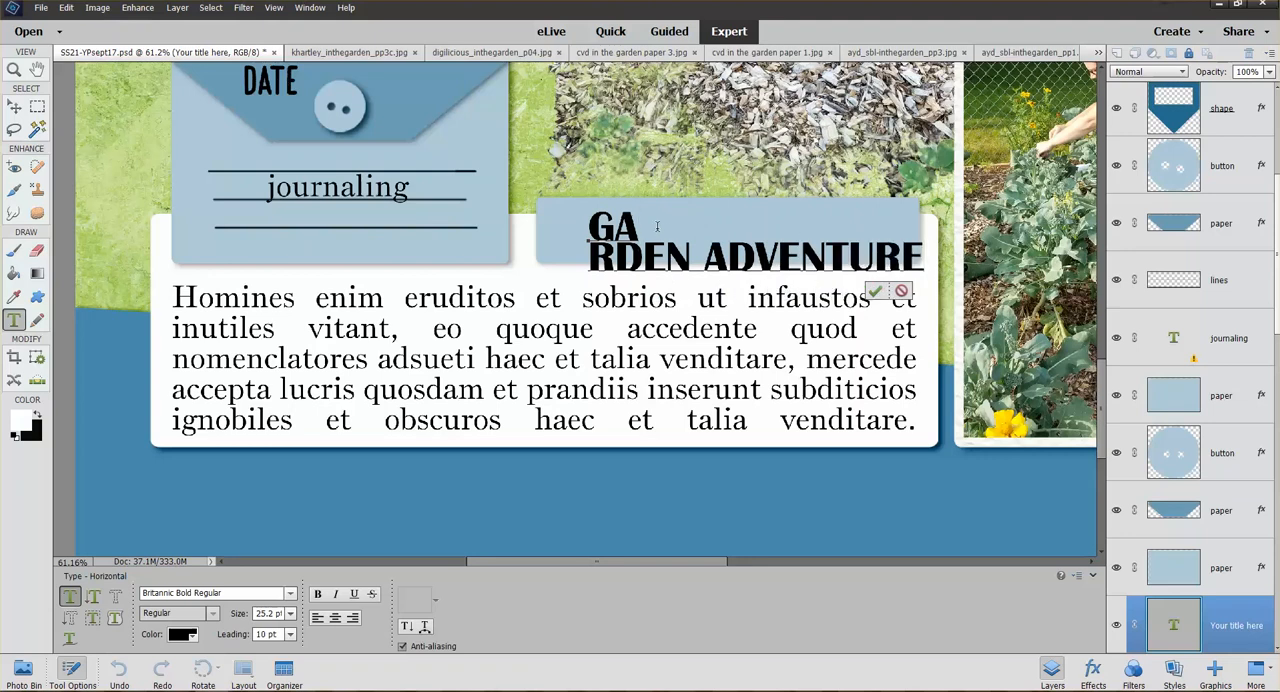
{"action": "left_click", "coordinate": [657, 228]}
{"action": "key", "text": "Delete"}
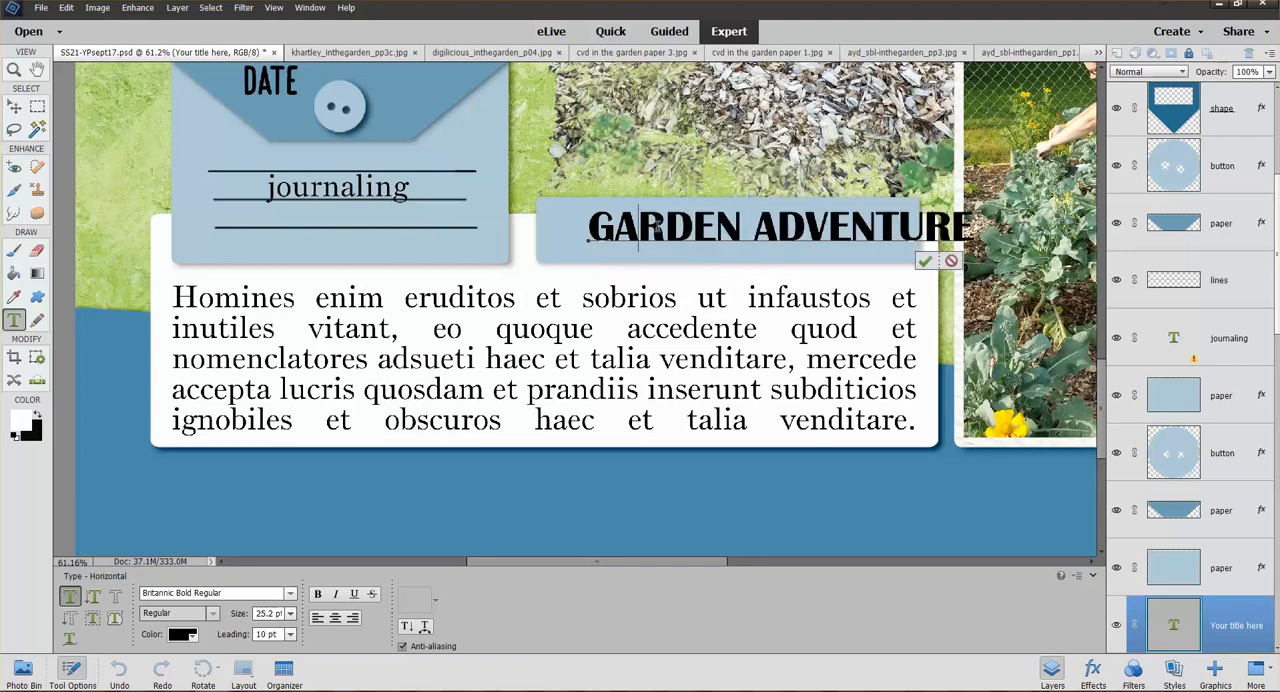
{"action": "left_click", "coordinate": [925, 262]}
Move the title onto its paper strip and stretch it to about 99.5% width and 195.7% height to fill the strip
{"action": "key", "text": "v"}
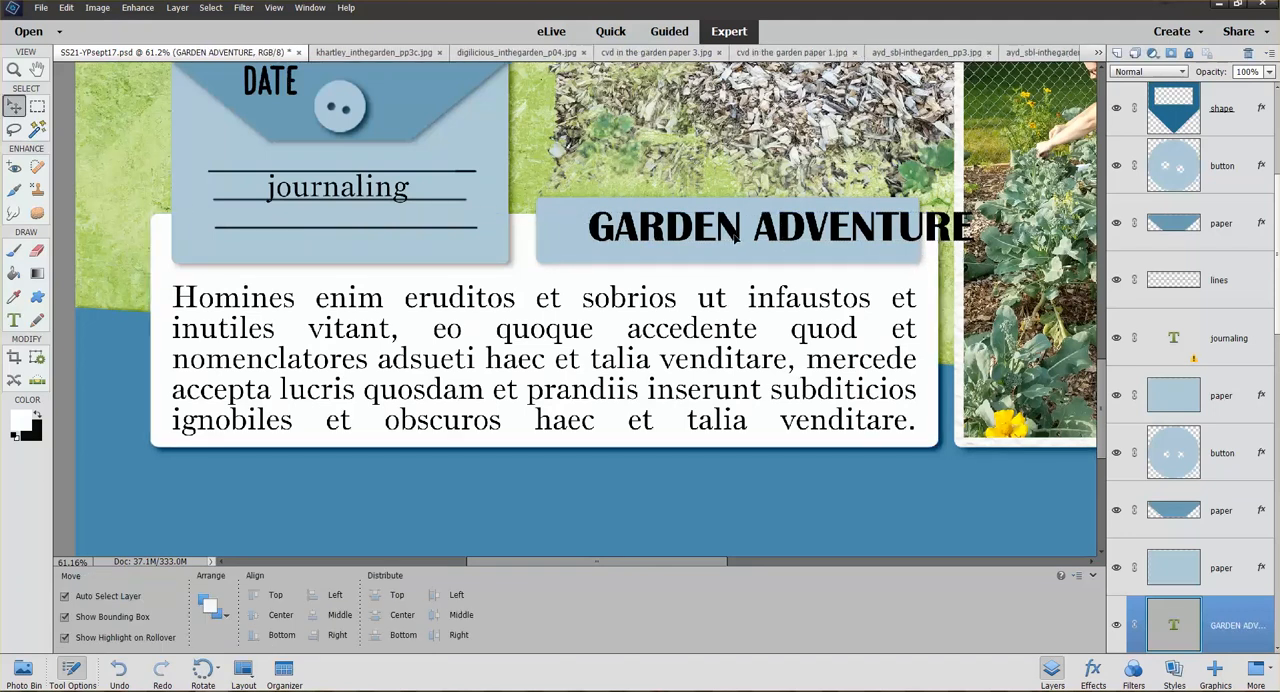
{"action": "left_click_drag", "start_coordinate": [738, 236], "coordinate": [688, 232]}
{"action": "left_click_drag", "start_coordinate": [925, 236], "coordinate": [913, 236]}
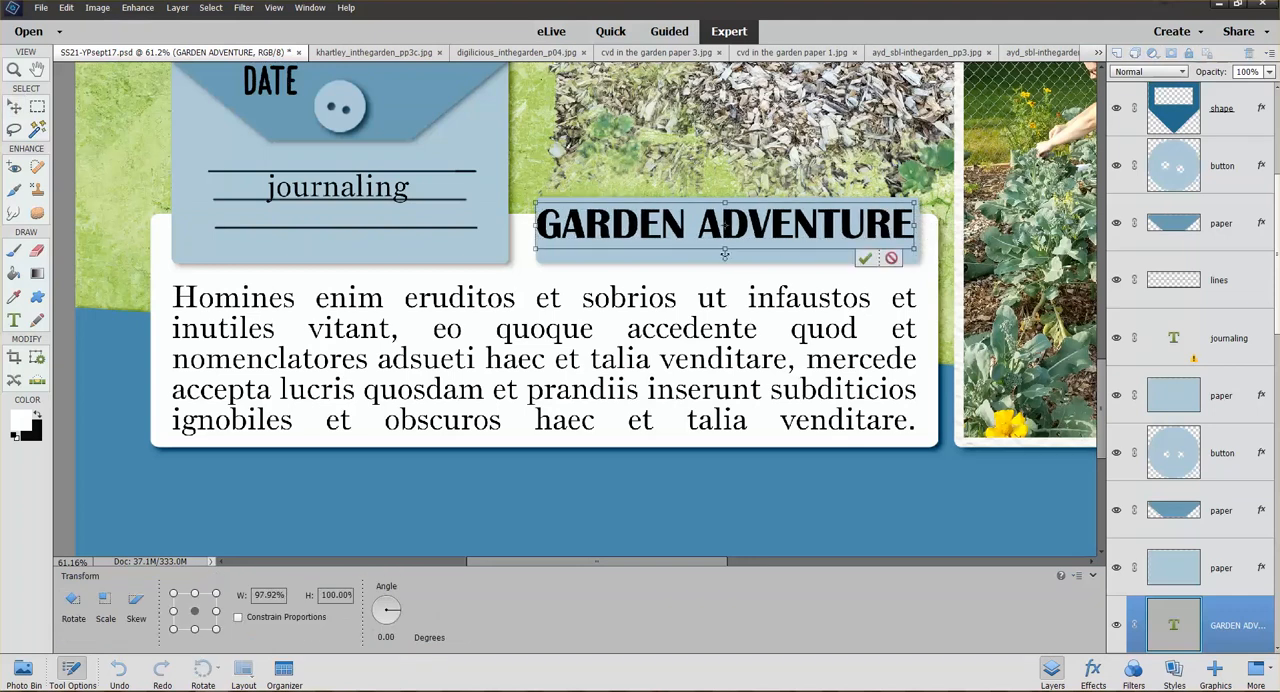
{"action": "left_click_drag", "start_coordinate": [724, 252], "coordinate": [725, 264]}
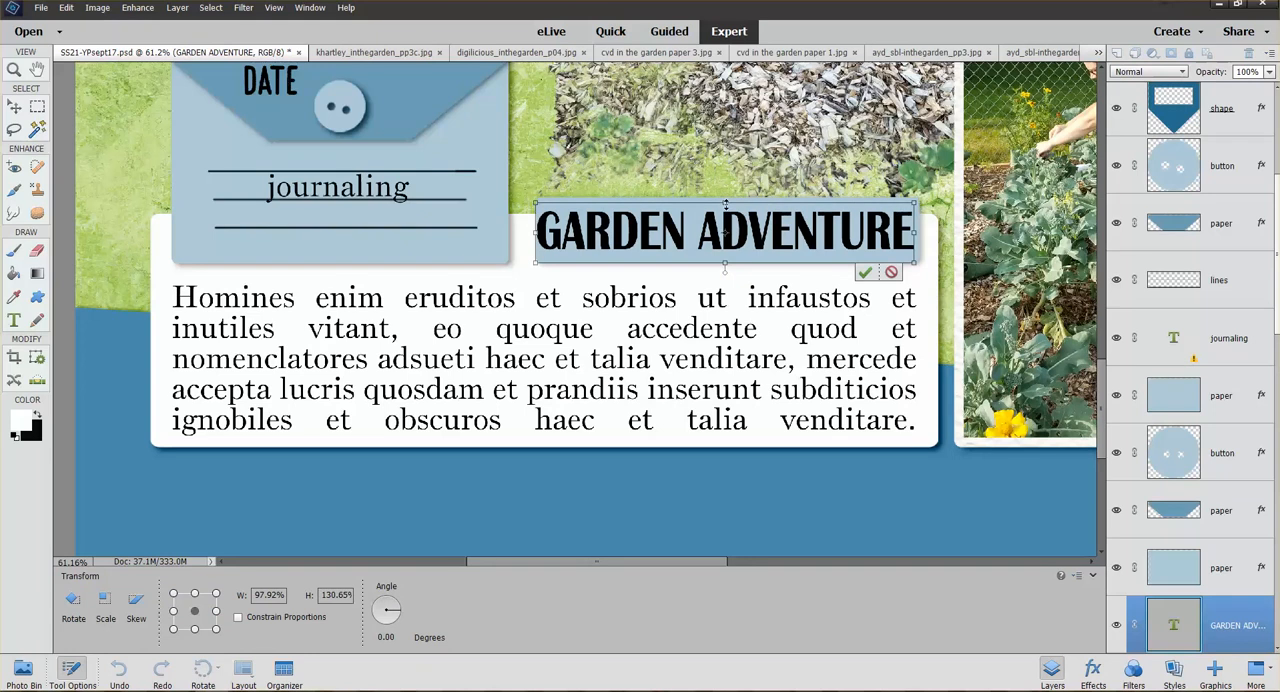
{"action": "left_click_drag", "start_coordinate": [725, 205], "coordinate": [725, 197]}
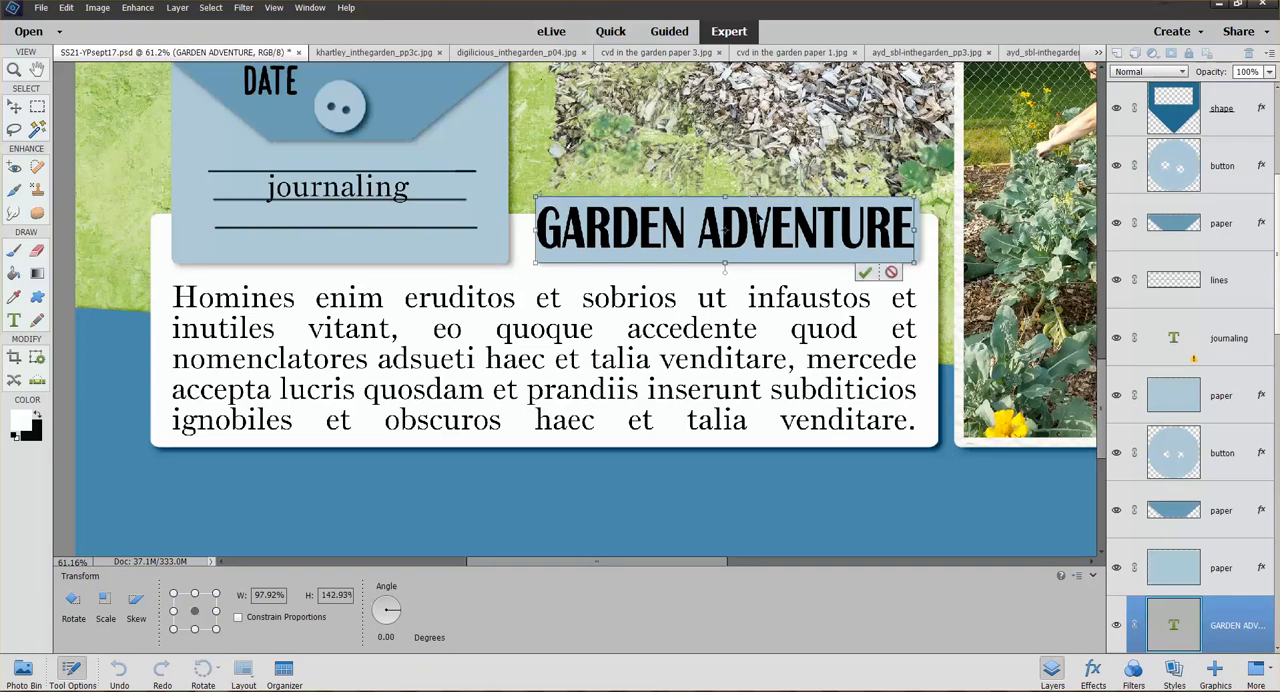
{"action": "left_click_drag", "start_coordinate": [913, 229], "coordinate": [918, 229]}
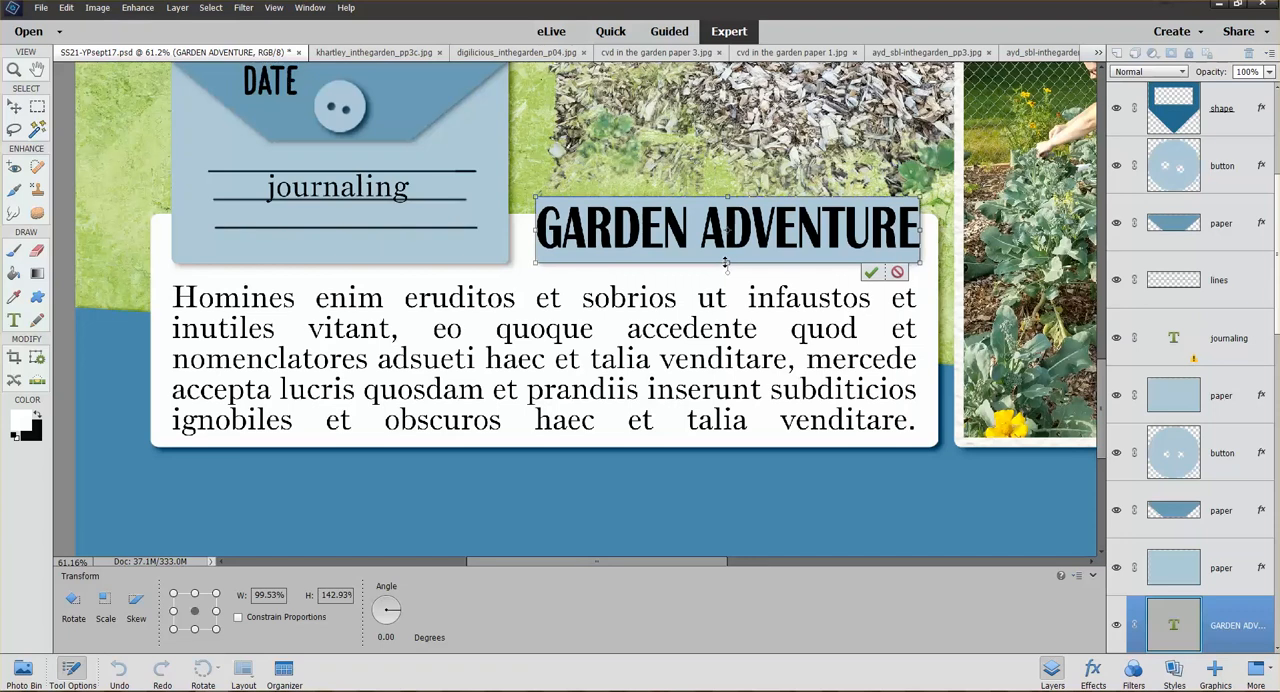
{"action": "left_click_drag", "start_coordinate": [728, 263], "coordinate": [727, 276]}
{"action": "left_click_drag", "start_coordinate": [727, 196], "coordinate": [728, 188]}
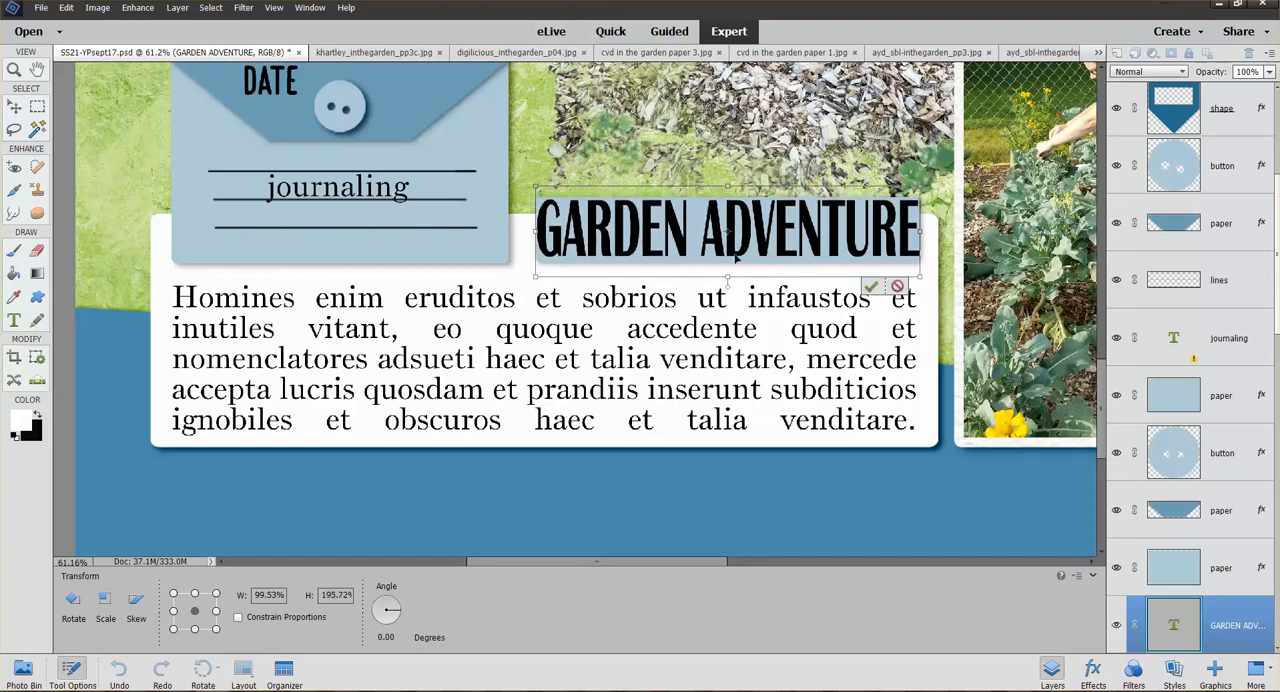
{"action": "left_click", "coordinate": [871, 287]}
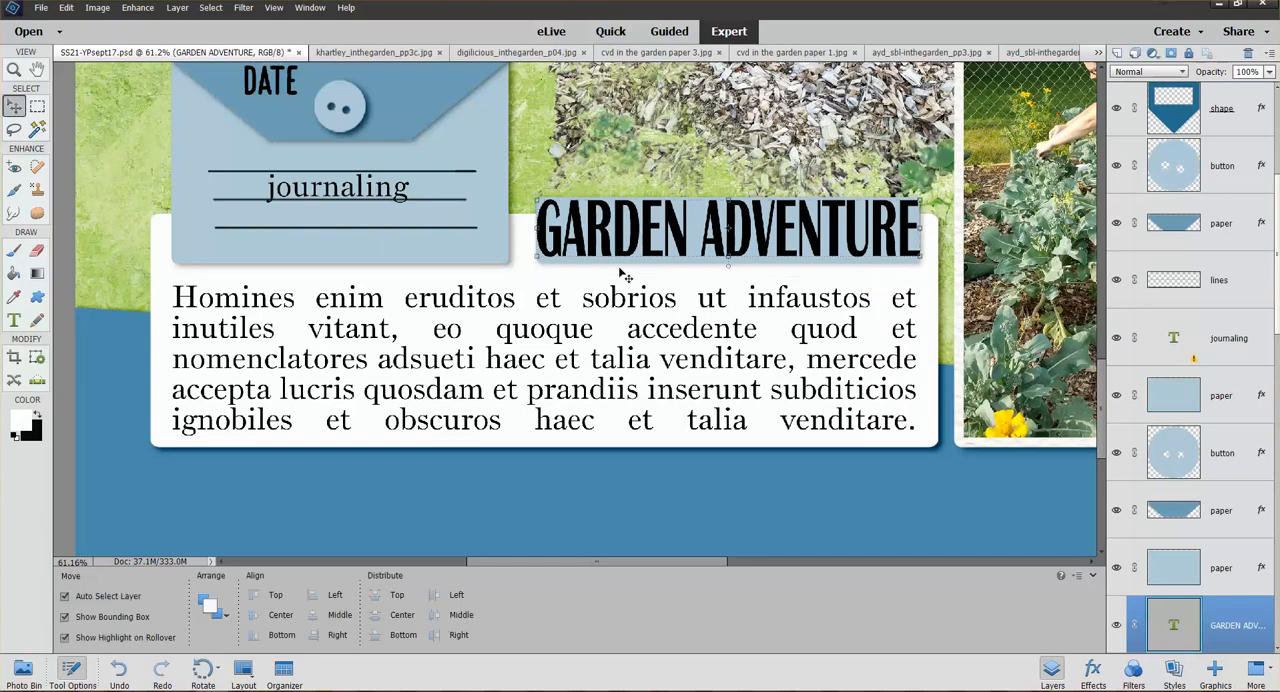
Add the wood paper ayd_sbl-inthegarden_pp1.jpg above the title text and clip it to the lettering
{"action": "left_click", "coordinate": [23, 670]}
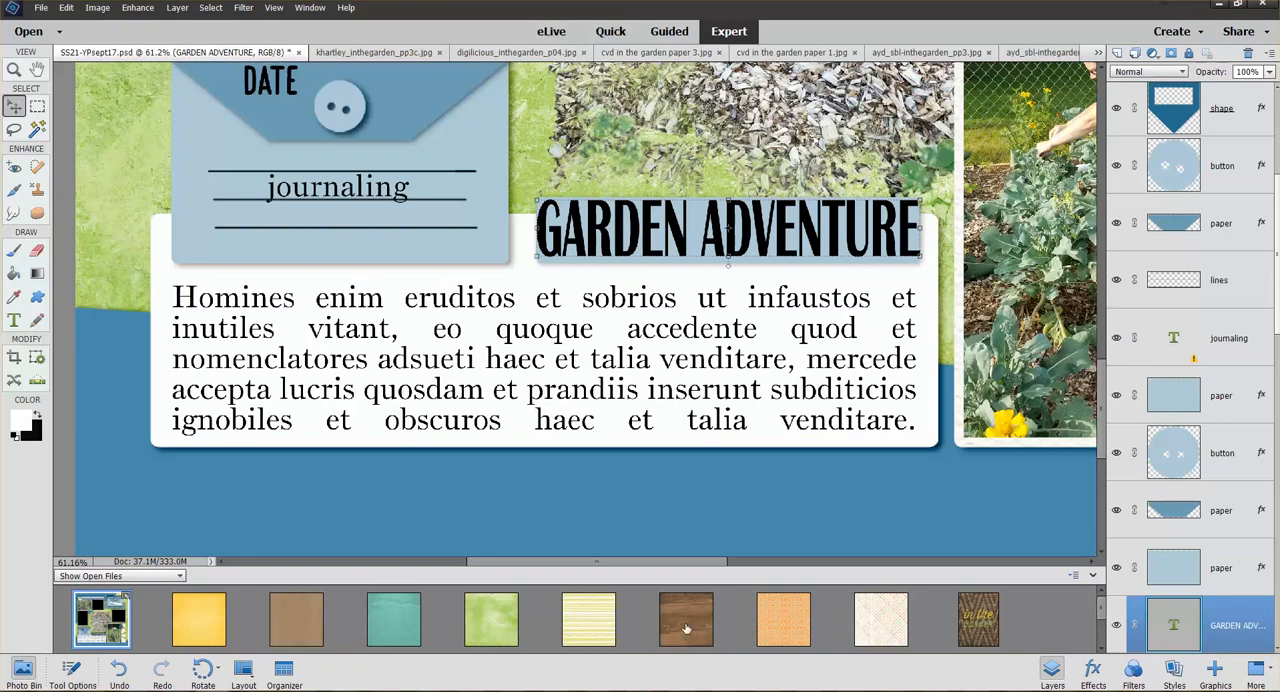
{"action": "left_click_drag", "start_coordinate": [686, 628], "coordinate": [634, 229]}
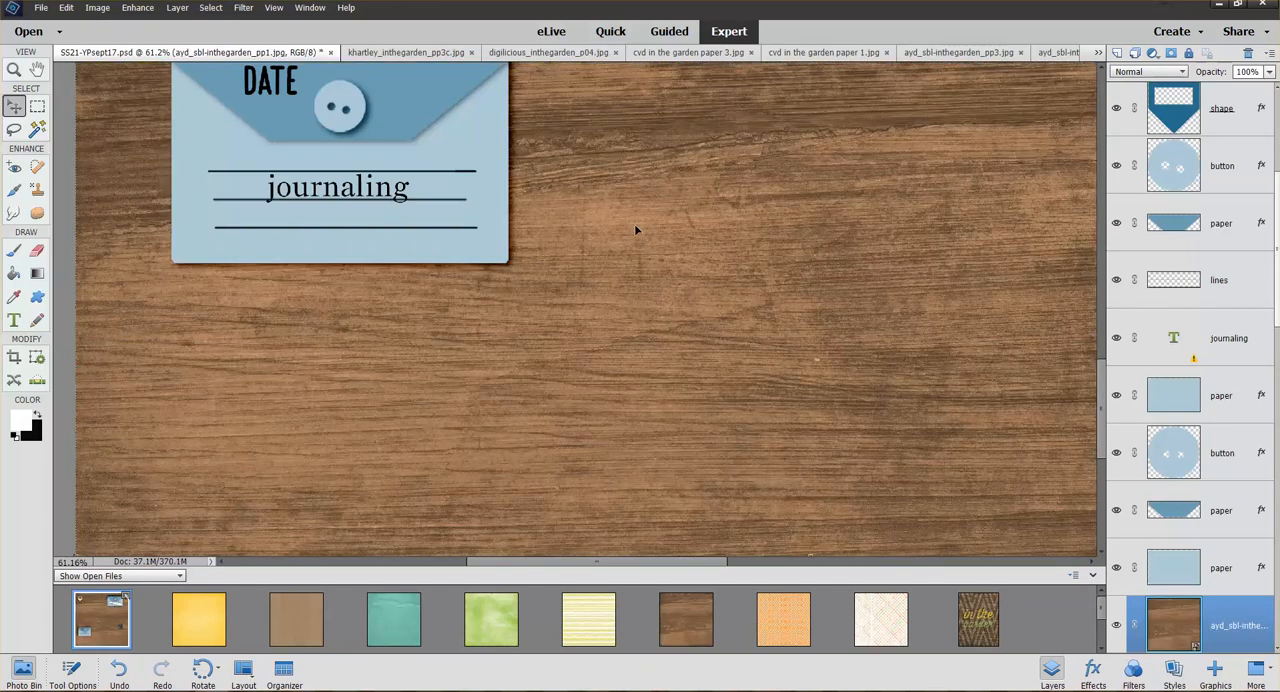
{"action": "key", "text": "ctrl+g"}
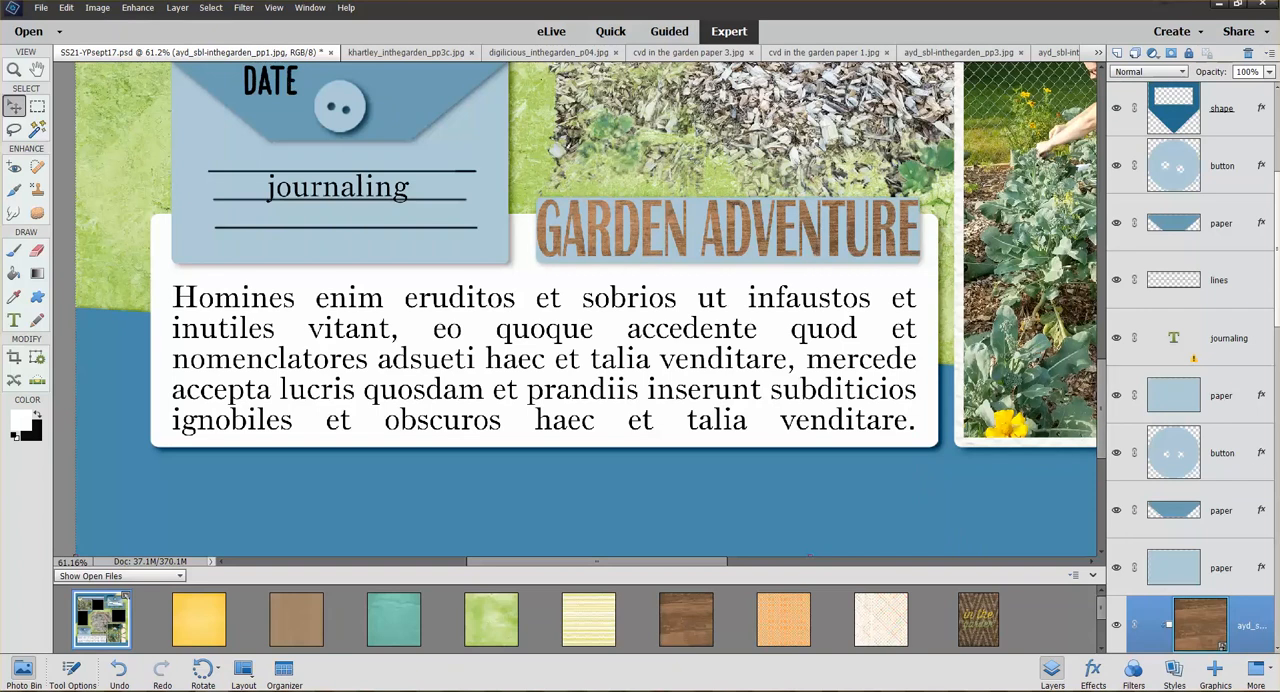
Shorten the title text to GARDEN by removing the word ADVENTURE
{"action": "scroll", "coordinate": [1229, 253], "scroll_direction": "down", "scroll_amount": 6}
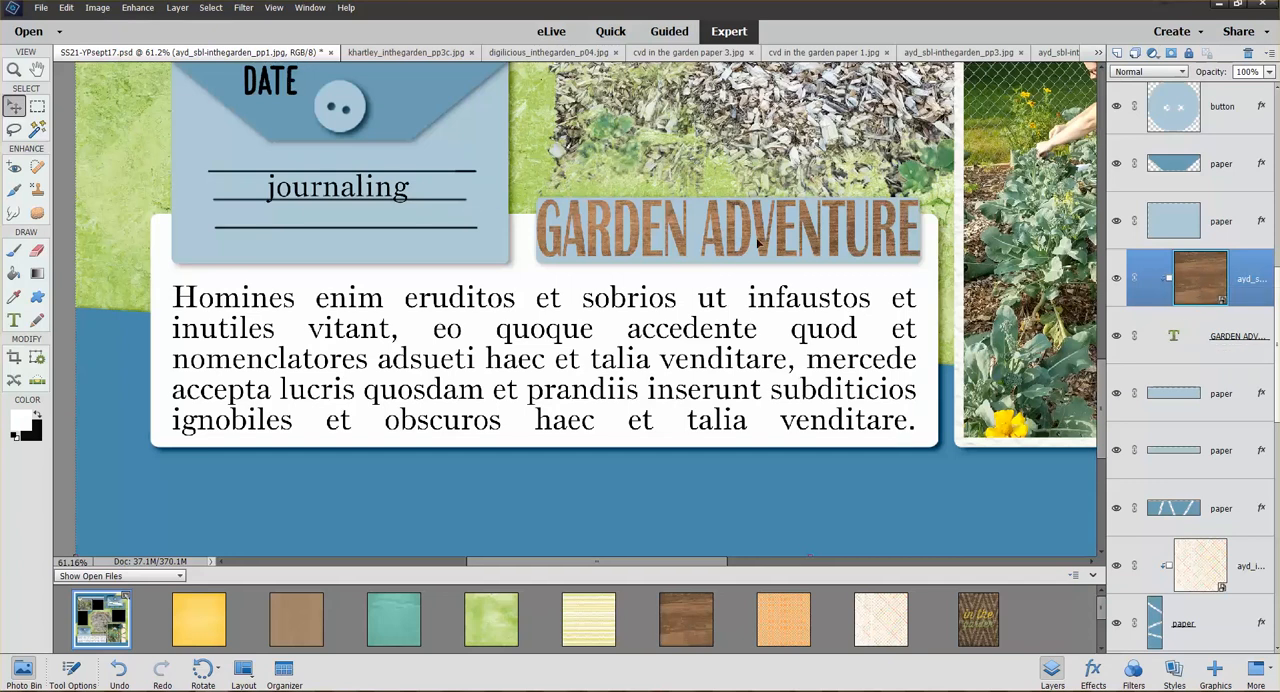
{"action": "double_click", "coordinate": [1180, 352]}
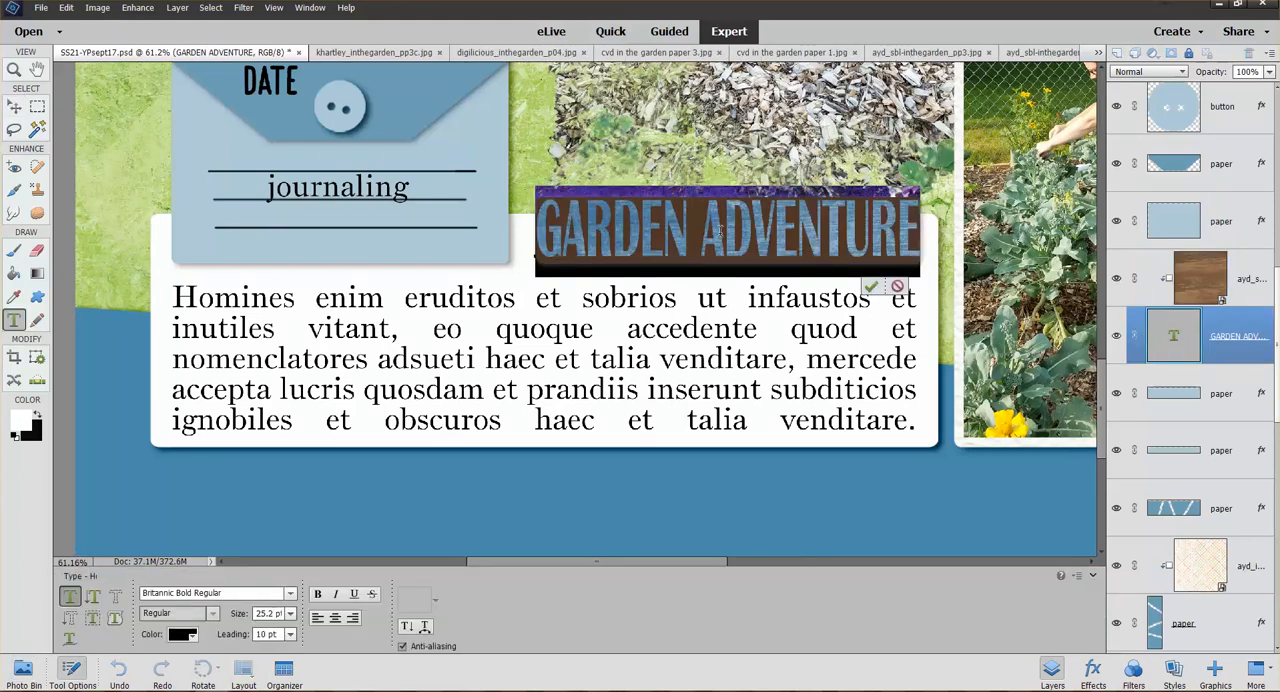
{"action": "left_click_drag", "start_coordinate": [708, 230], "coordinate": [912, 237]}
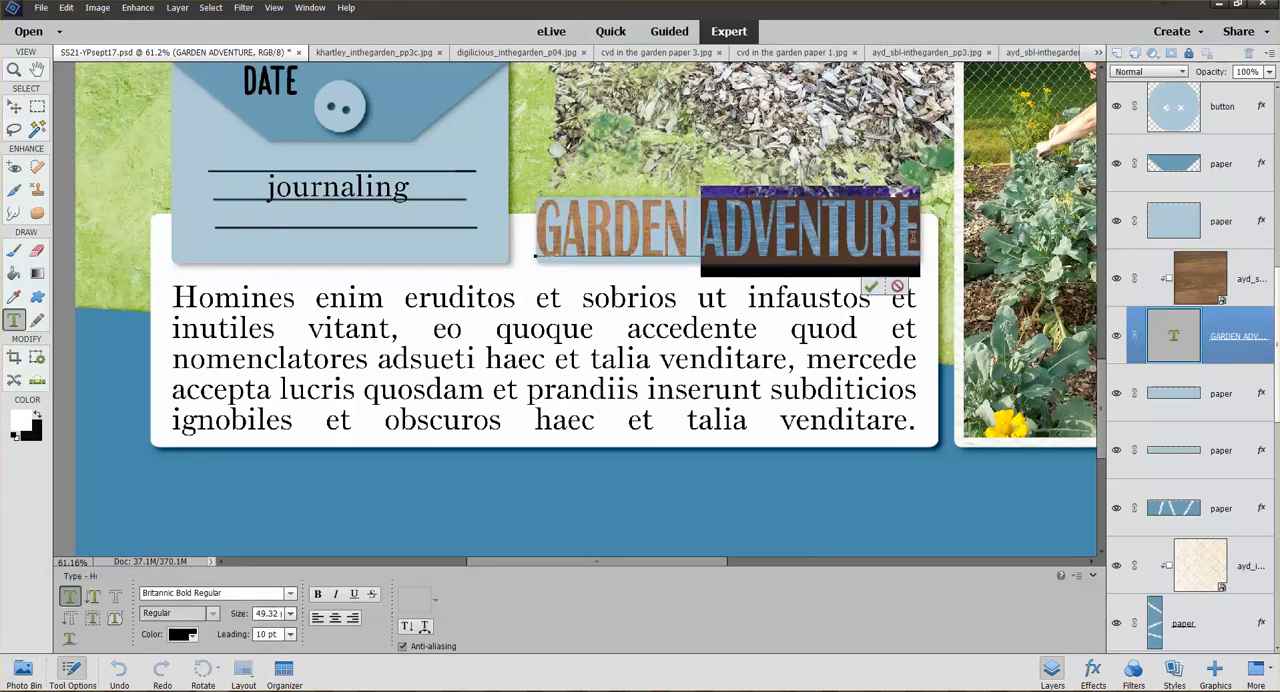
{"action": "key", "text": "BackSpace"}
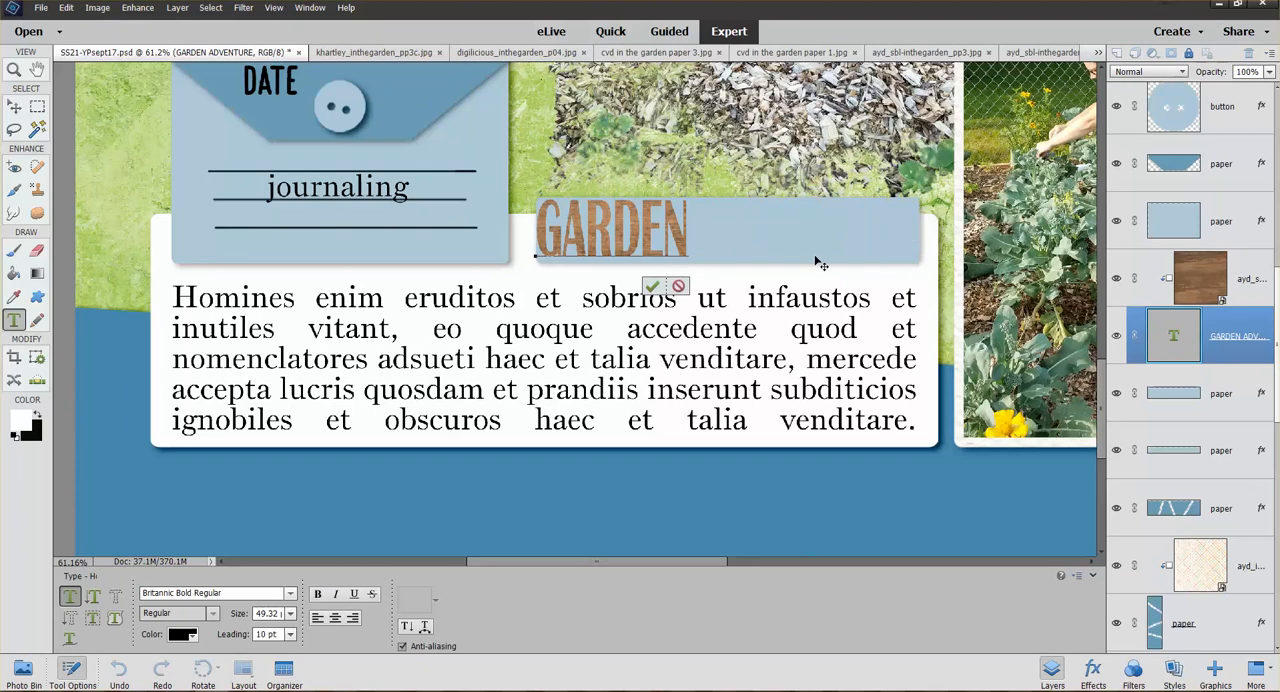
{"action": "left_click", "coordinate": [652, 286]}
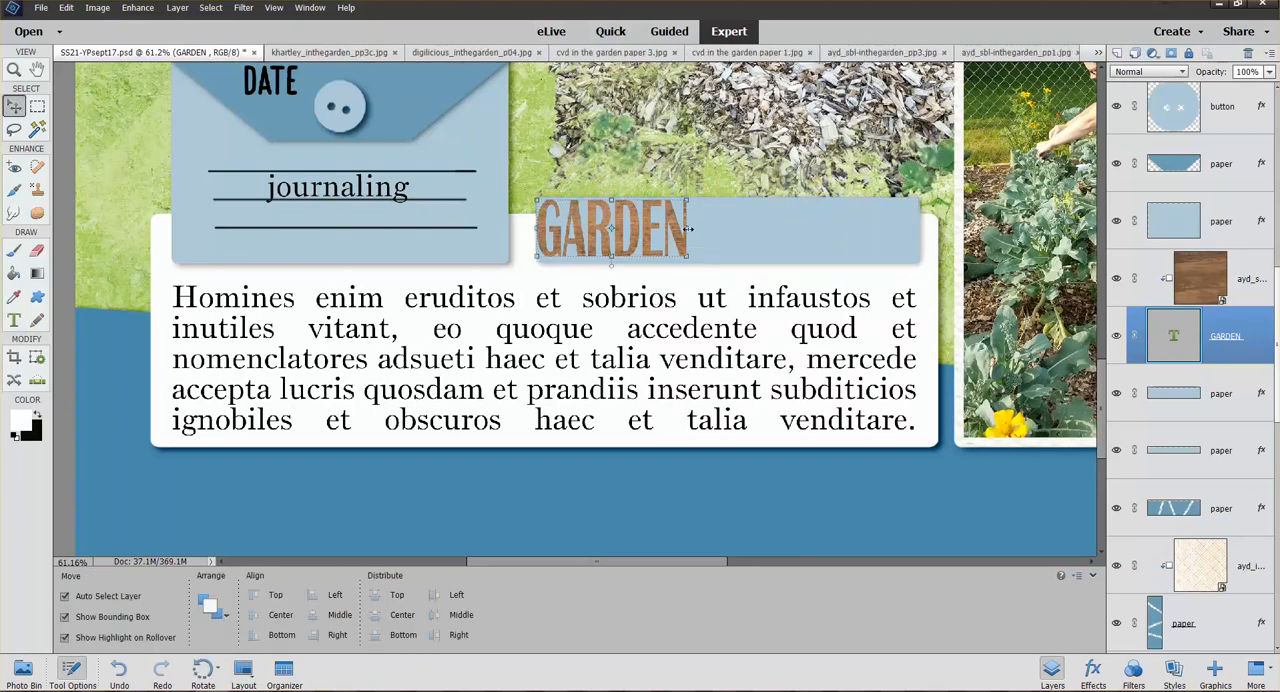
Move the GARDEN title toward the middle of its paper strip and stretch it to about 197.6% width without constraining proportions
{"action": "left_click_drag", "start_coordinate": [688, 229], "coordinate": [847, 230]}
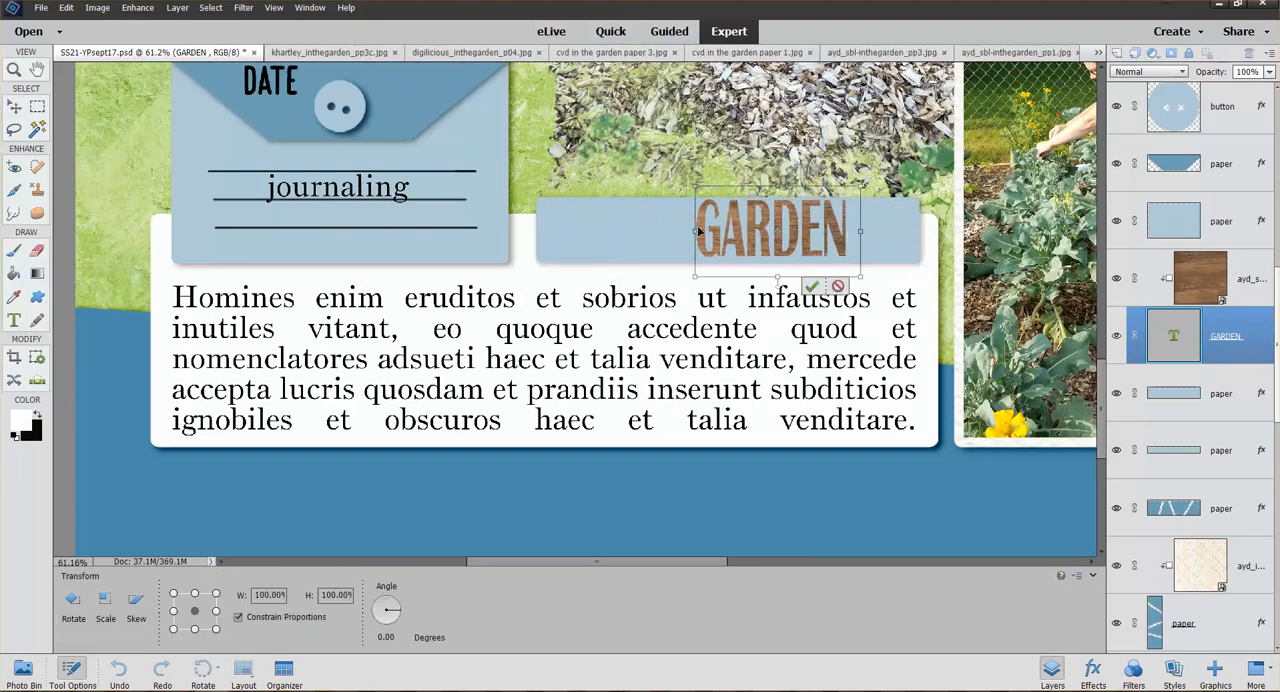
{"action": "left_click_drag", "start_coordinate": [694, 230], "coordinate": [571, 231]}
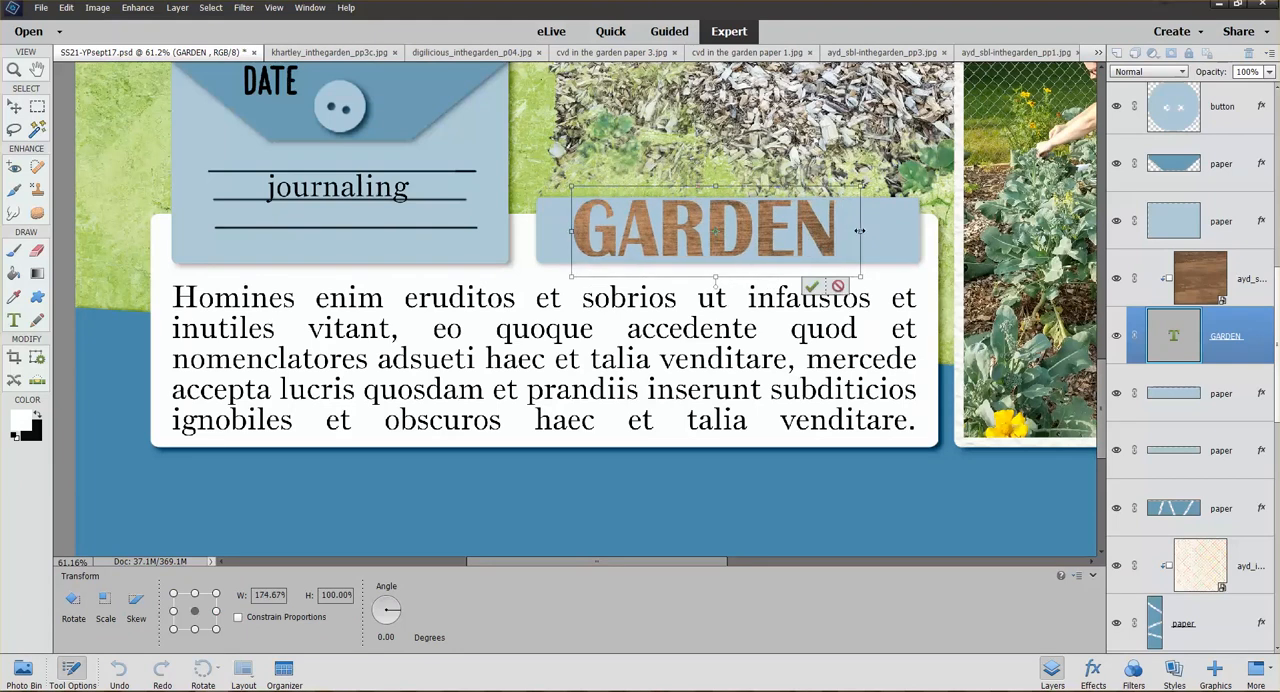
{"action": "left_click_drag", "start_coordinate": [859, 231], "coordinate": [898, 231]}
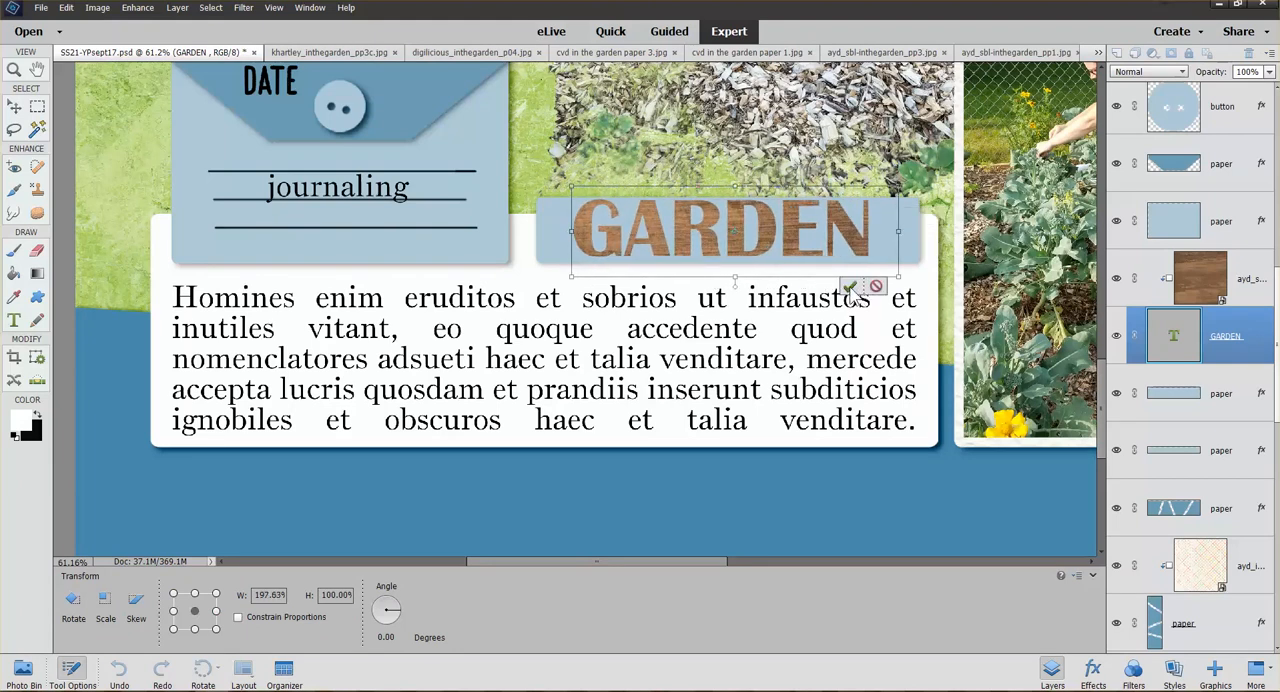
{"action": "left_click", "coordinate": [849, 288]}
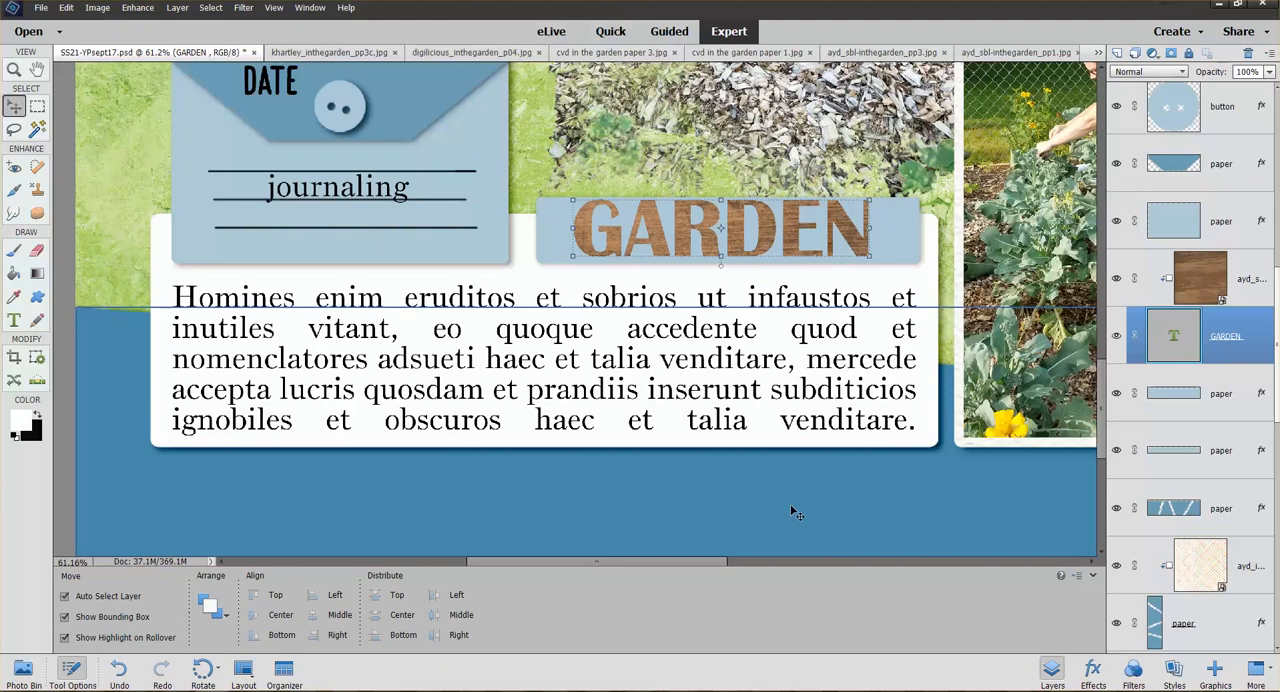
Deselect the title and save the changes to SS21-YPsept17.psd
{"action": "key", "text": "ctrl+0"}
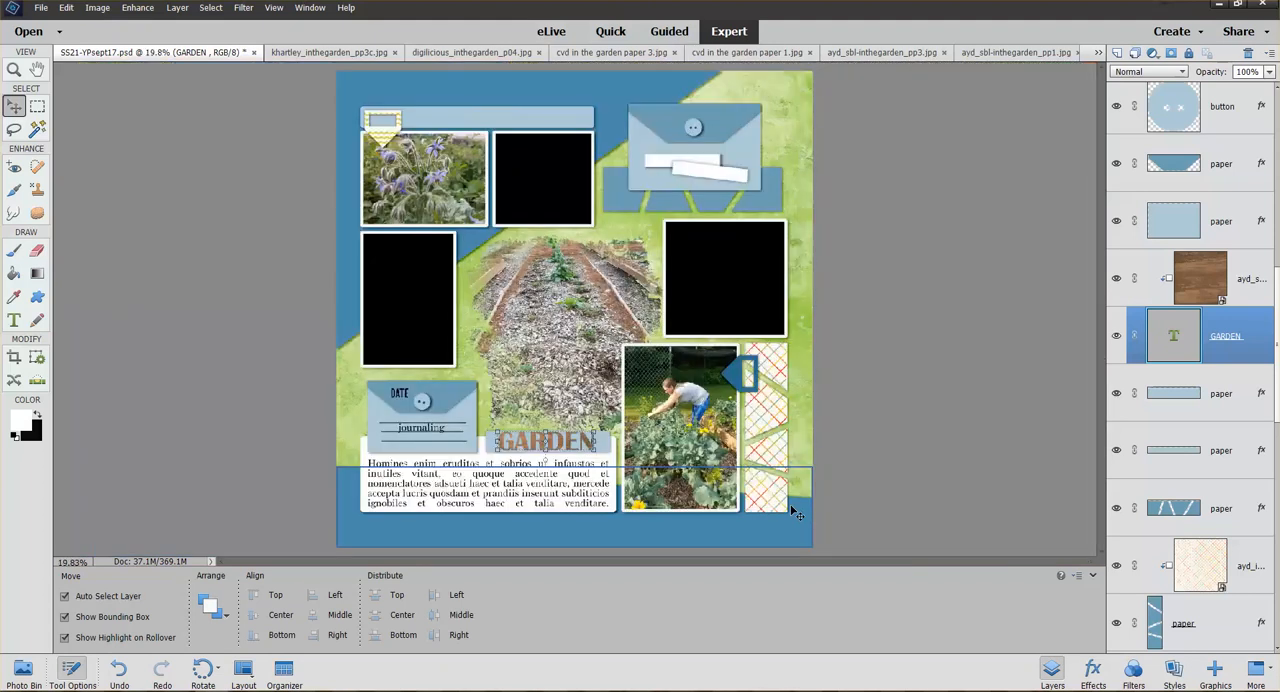
{"action": "left_click", "coordinate": [948, 326]}
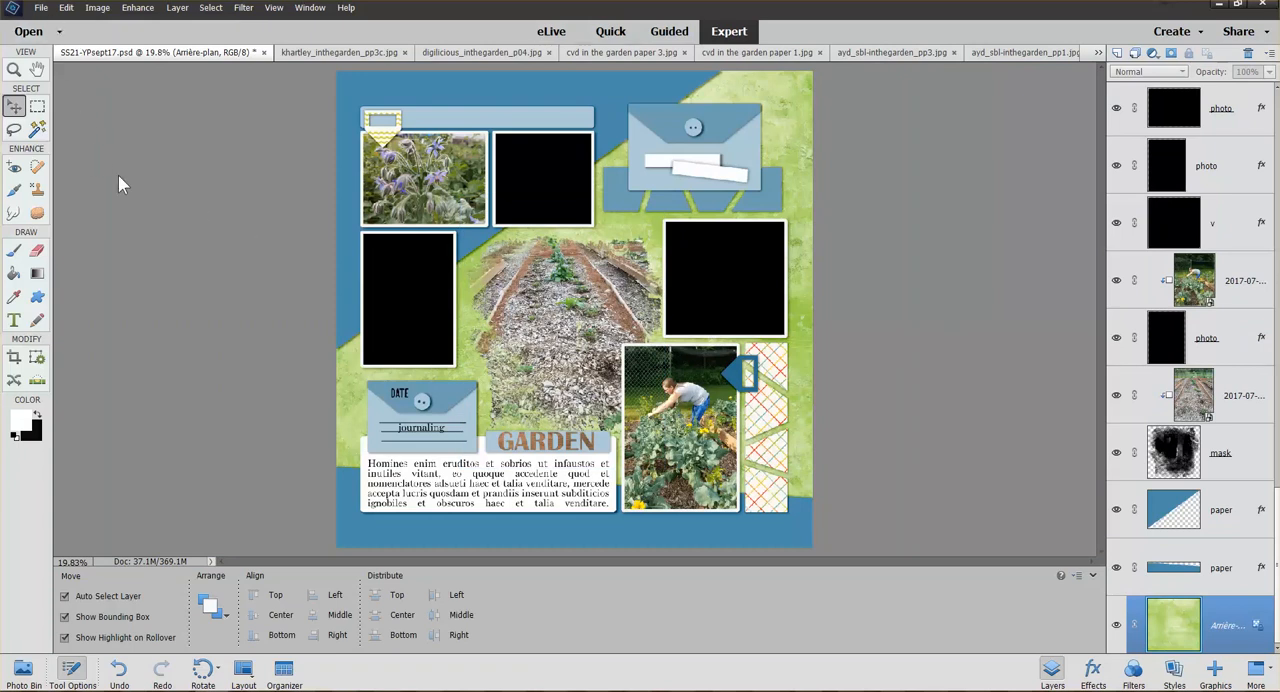
{"action": "left_click", "coordinate": [42, 8]}
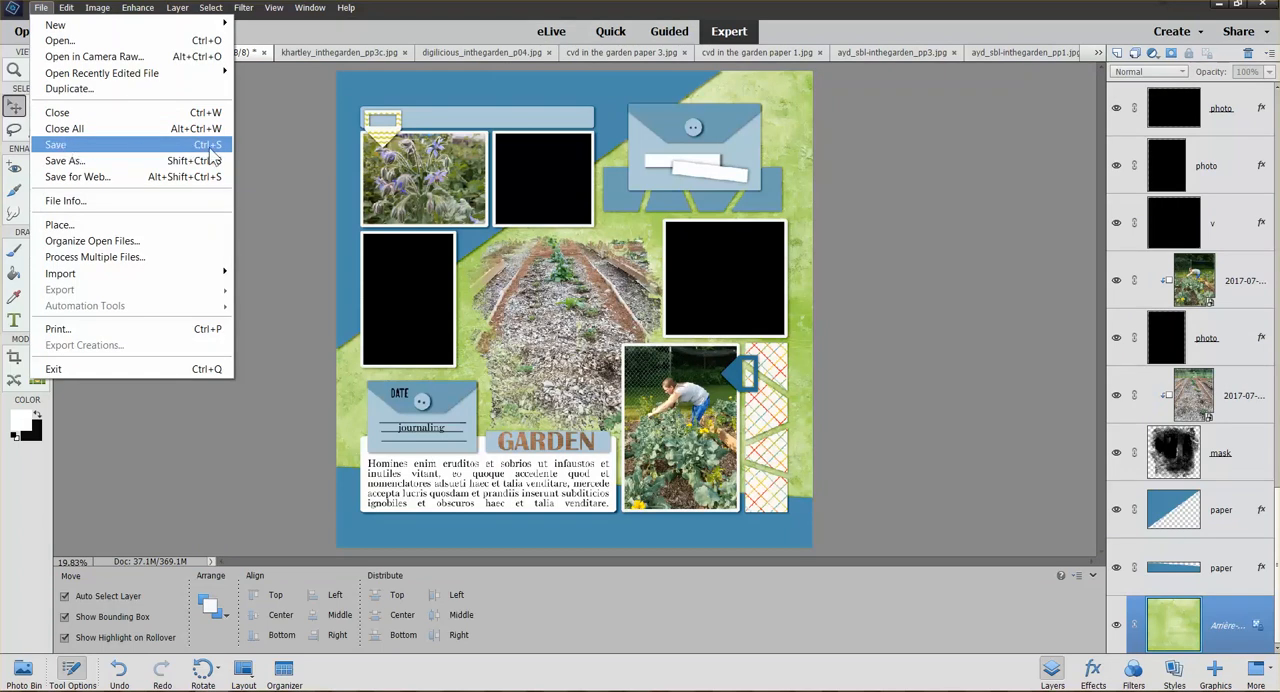
{"action": "left_click", "coordinate": [196, 150]}
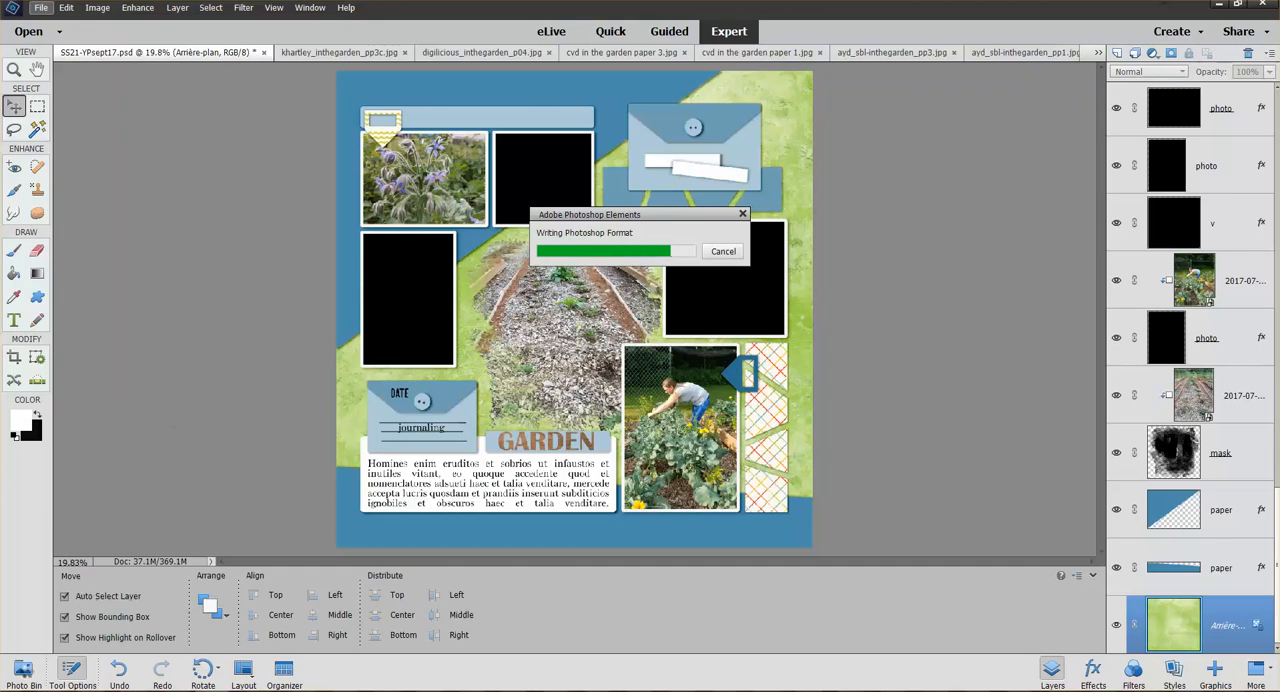
Close the open paper files from the yellow one through the cream plaid one, keeping the page, the "in the garden" card and the green paper
{"action": "left_click", "coordinate": [22, 674]}
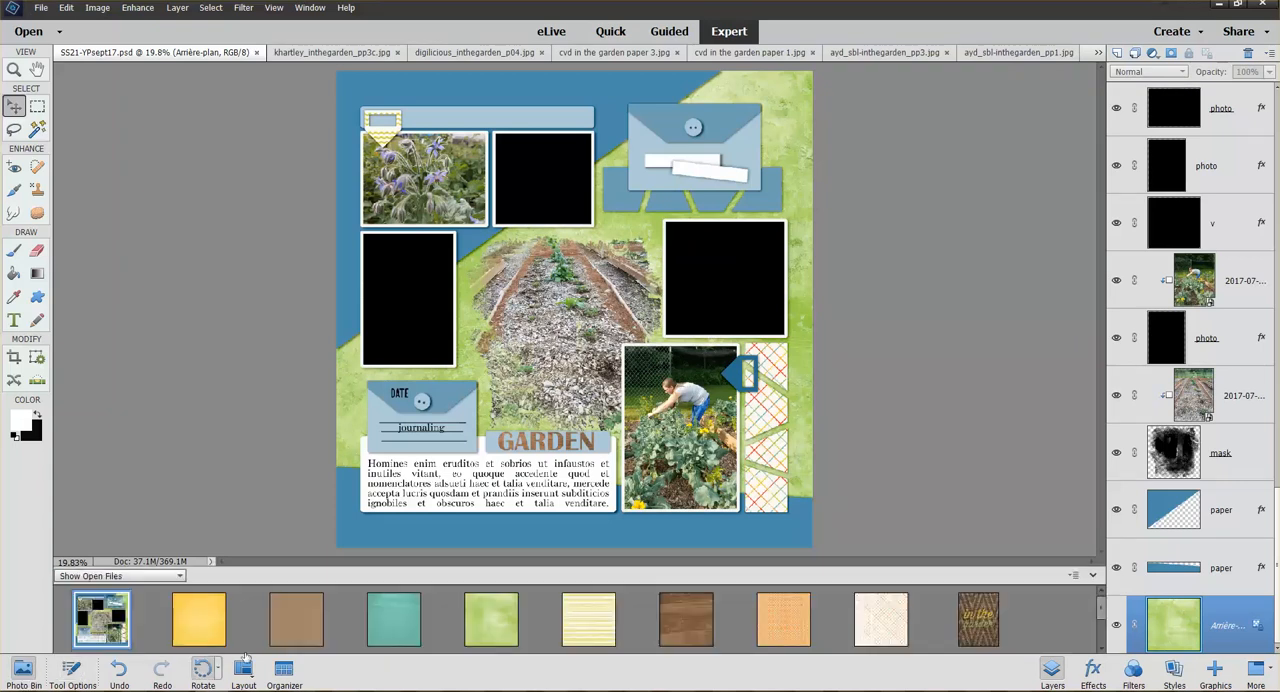
{"action": "left_click", "coordinate": [210, 614]}
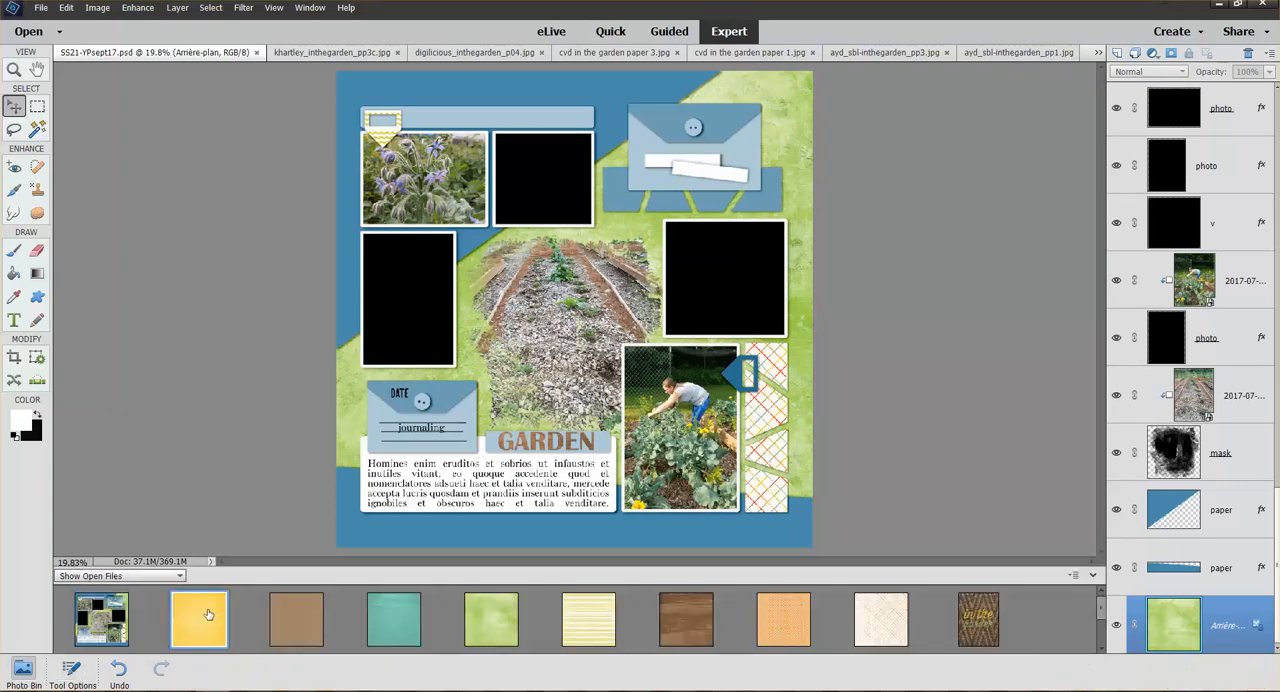
{"action": "right_click", "coordinate": [883, 626]}
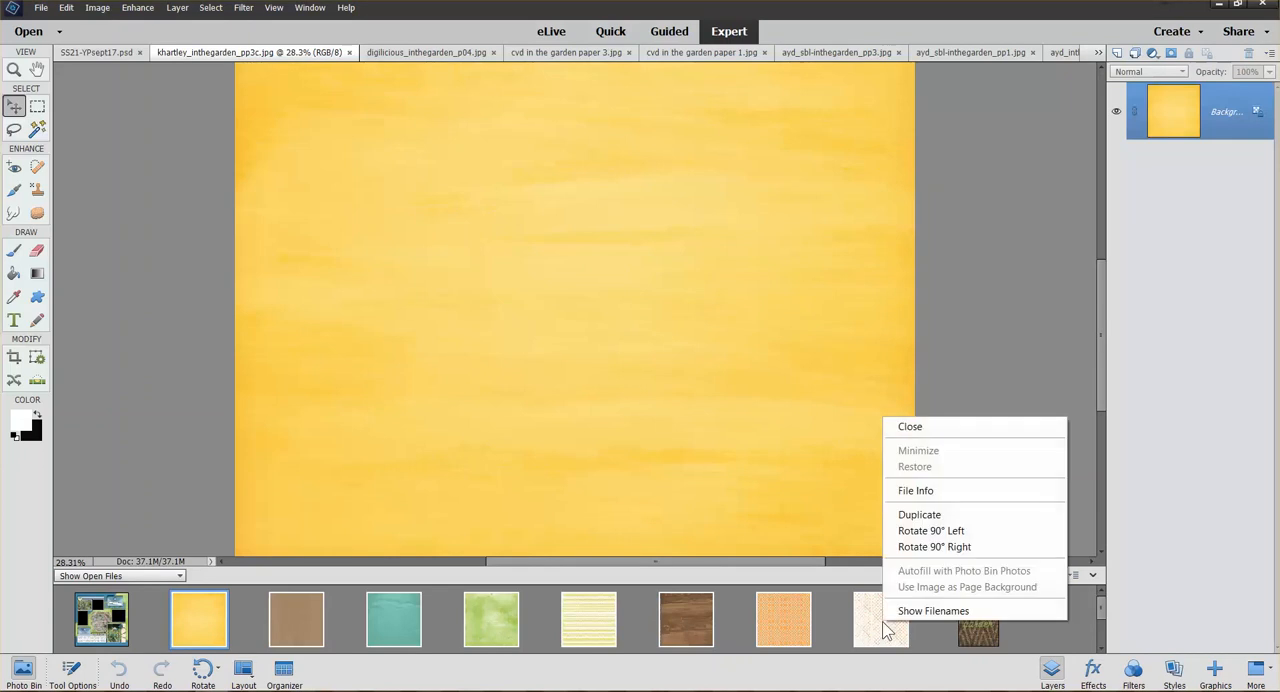
{"action": "left_click", "coordinate": [927, 430]}
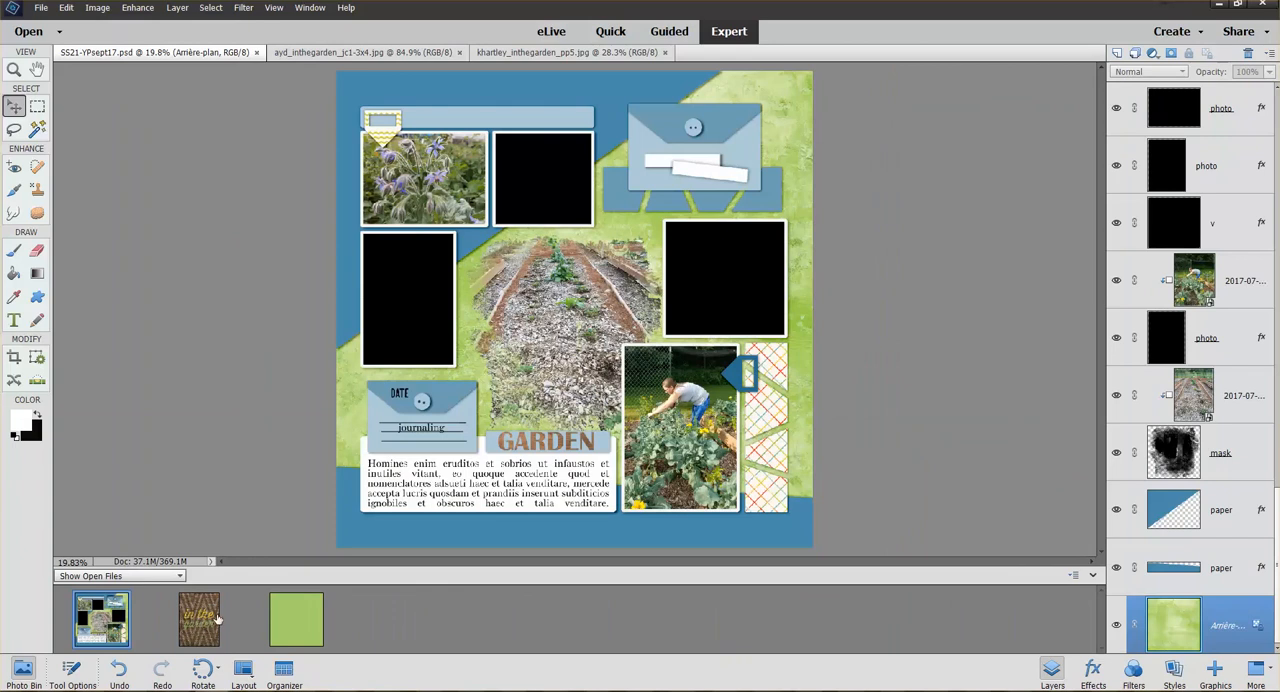
Add the card ayd_inthegarden_jc1-3x4.jpg over the black photo below the flower picture, shrink it to fit, clip it and adjust its position
{"action": "left_click_drag", "start_coordinate": [201, 624], "coordinate": [418, 302]}
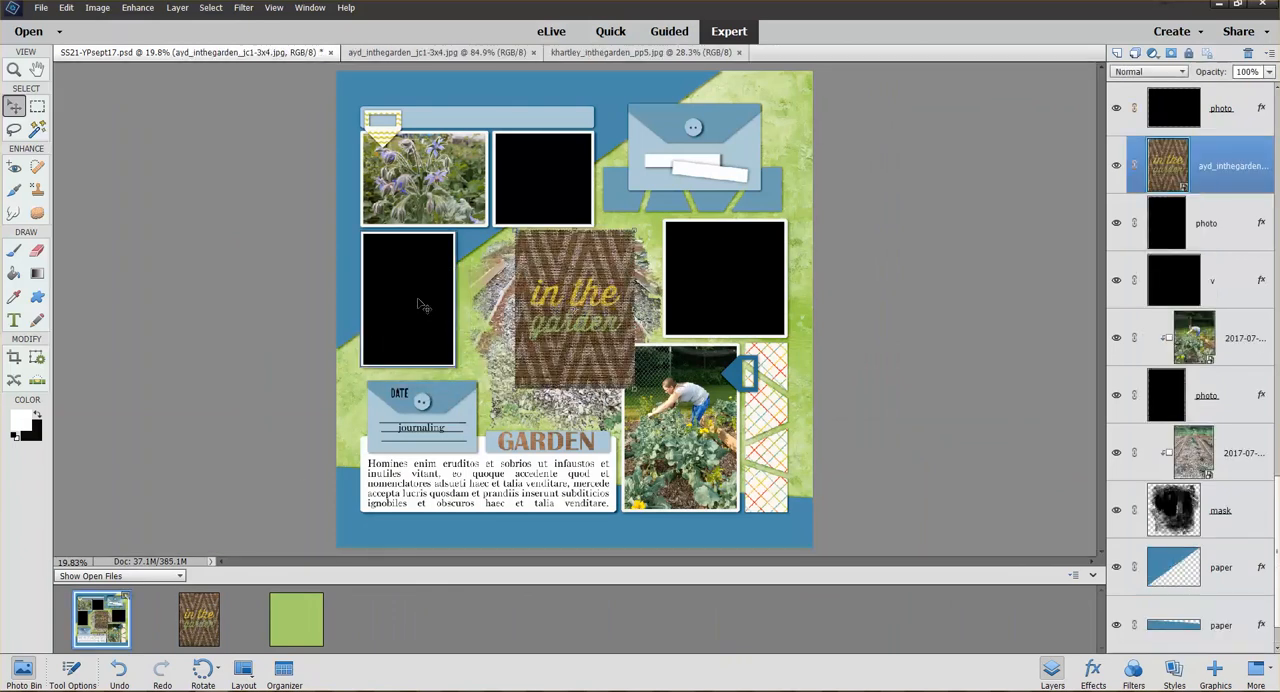
{"action": "left_click_drag", "start_coordinate": [590, 298], "coordinate": [427, 298]}
{"action": "left_click_drag", "start_coordinate": [483, 389], "coordinate": [444, 351]}
{"action": "key", "text": "Return"}
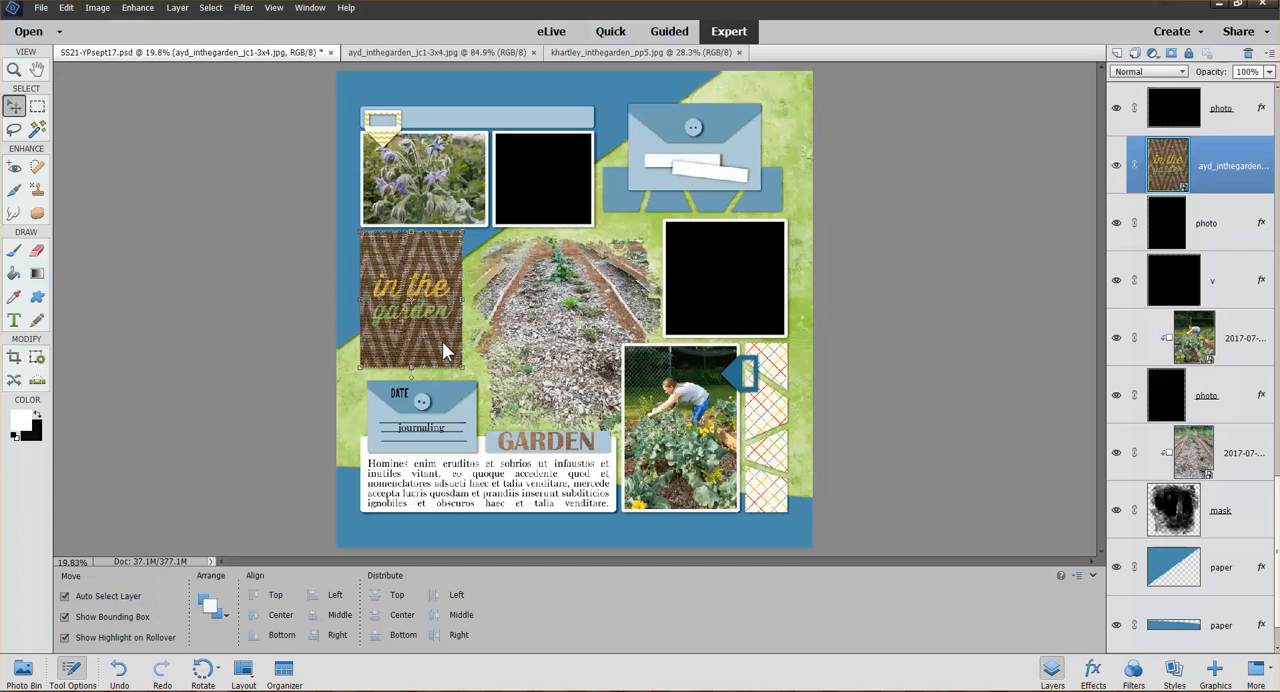
{"action": "key", "text": "ctrl+g"}
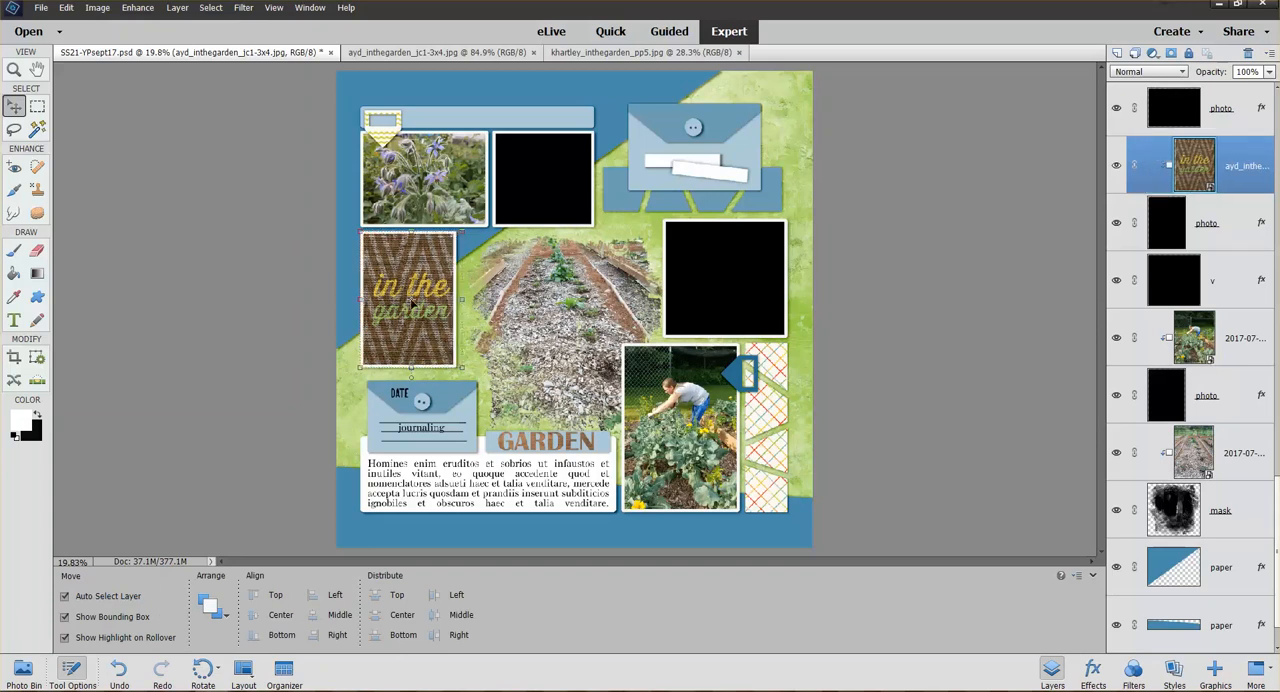
{"action": "mouse_move", "coordinate": [412, 302]}
{"action": "left_mouse_down"}
{"action": "mouse_move", "coordinate": [397, 306]}
{"action": "mouse_move", "coordinate": [410, 308]}
{"action": "left_mouse_up"}
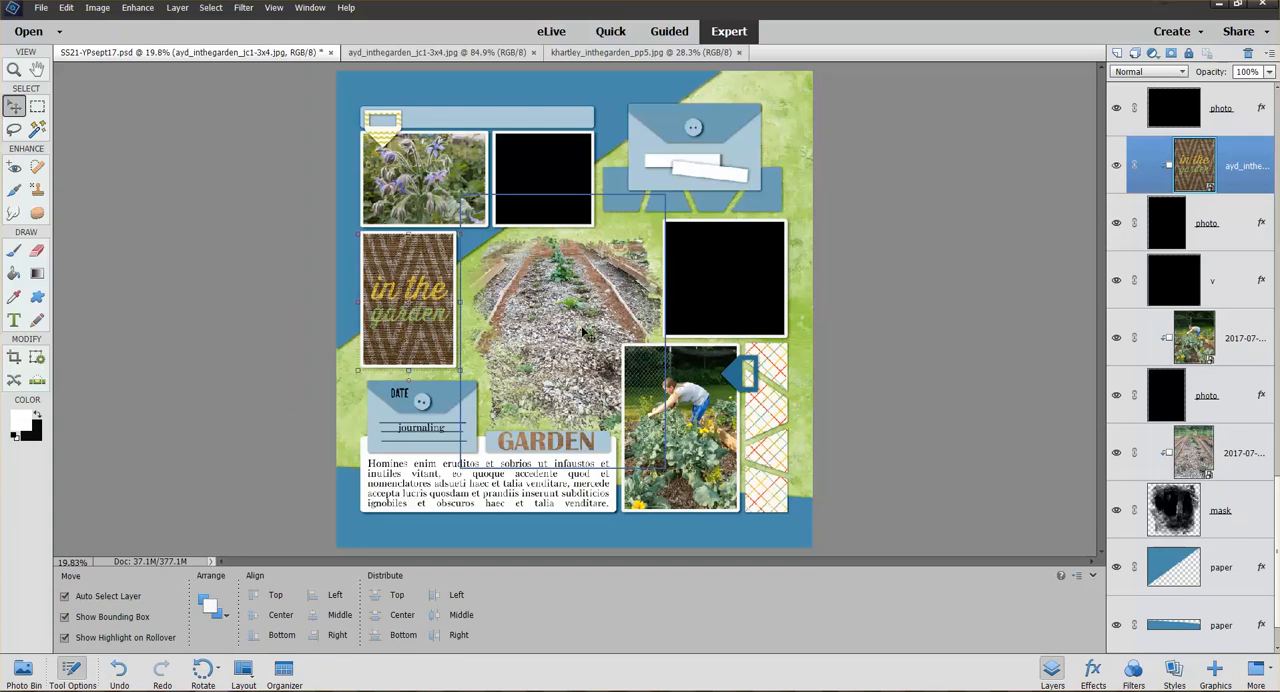
{"action": "left_click", "coordinate": [22, 670]}
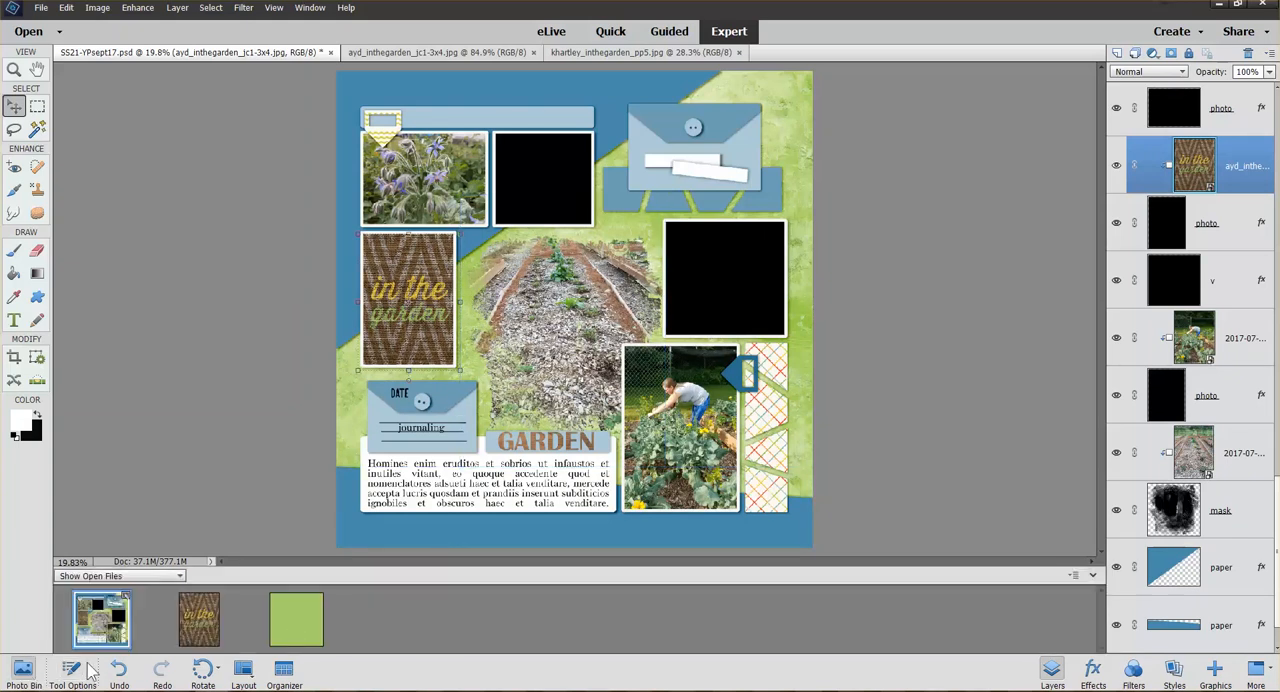
{"action": "left_click", "coordinate": [204, 620]}
{"action": "right_click", "coordinate": [297, 619]}
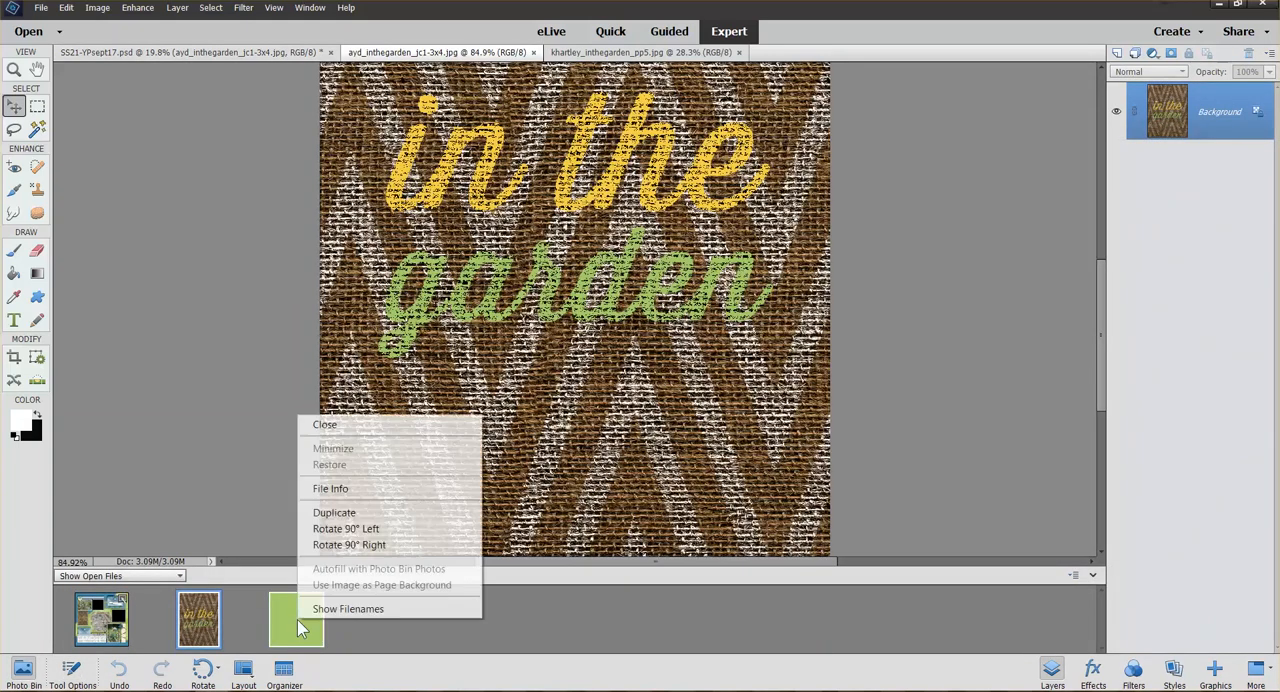
{"action": "left_click", "coordinate": [354, 424]}
{"action": "key", "text": "ctrl+w"}
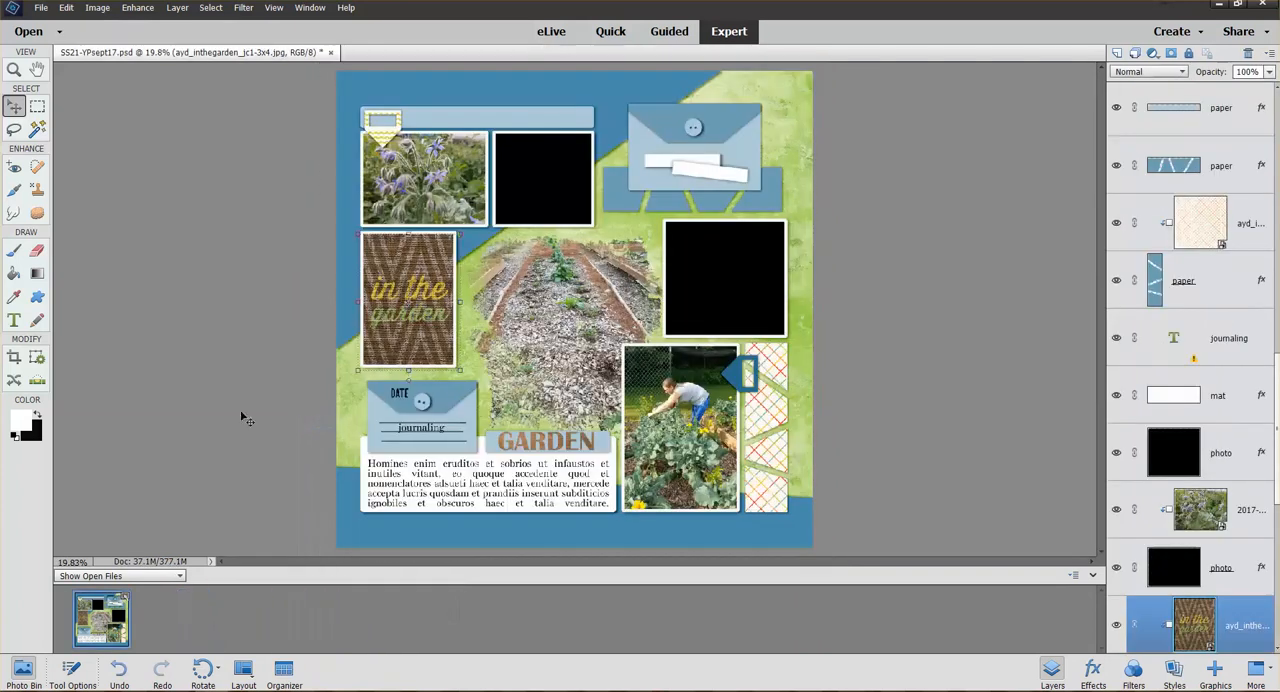
From the In the Garden kit folder, open mkc-inthegarden_leaf001.png, mkc-inthegarden_flower001.png, mkc-inthegarden_flower002.png and megsc_garden_homegrown.png for editing
{"action": "left_click", "coordinate": [122, 691]}
{"action": "left_click", "coordinate": [108, 611]}
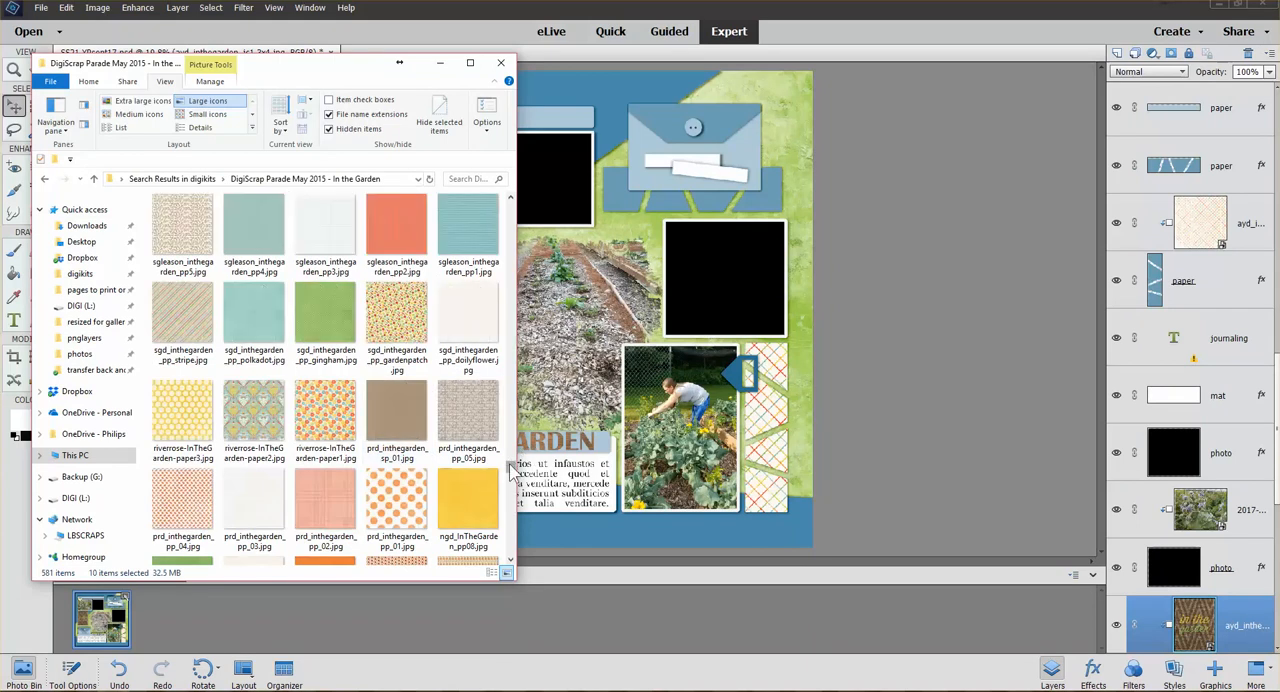
{"action": "left_click_drag", "start_coordinate": [511, 468], "coordinate": [511, 309]}
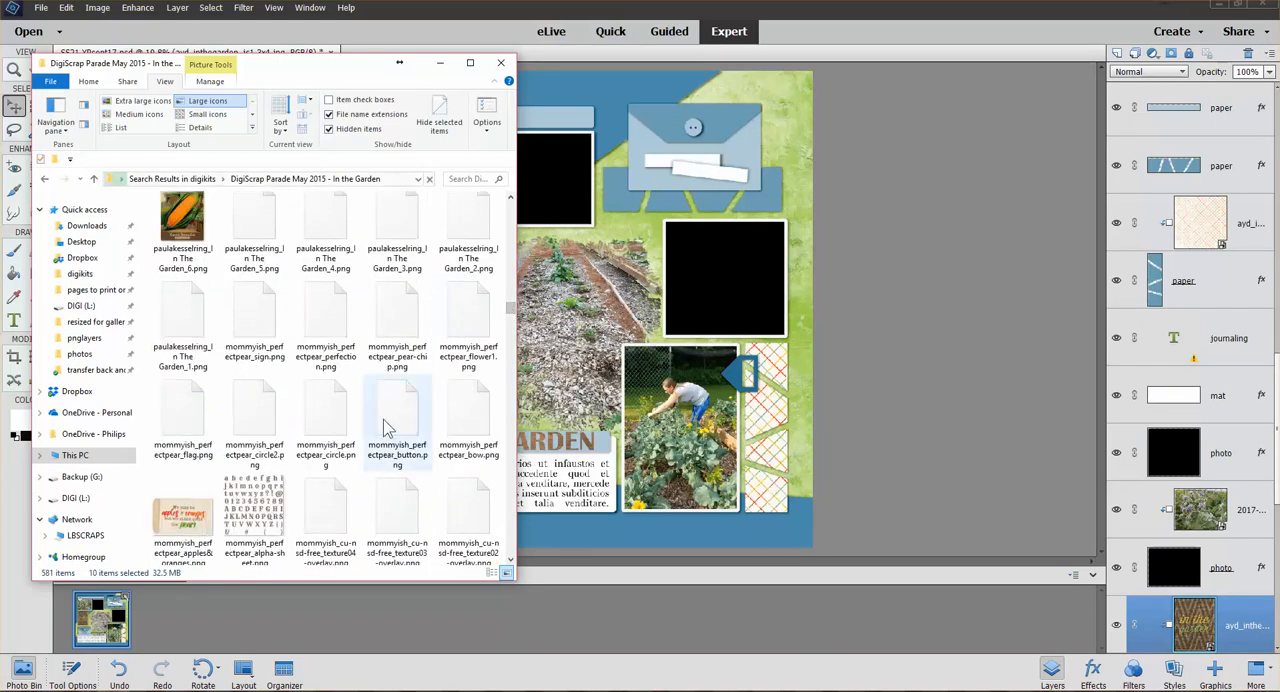
{"action": "scroll", "coordinate": [390, 435], "scroll_direction": "down", "scroll_amount": 3}
{"action": "scroll", "coordinate": [390, 420], "scroll_direction": "down", "scroll_amount": 1}
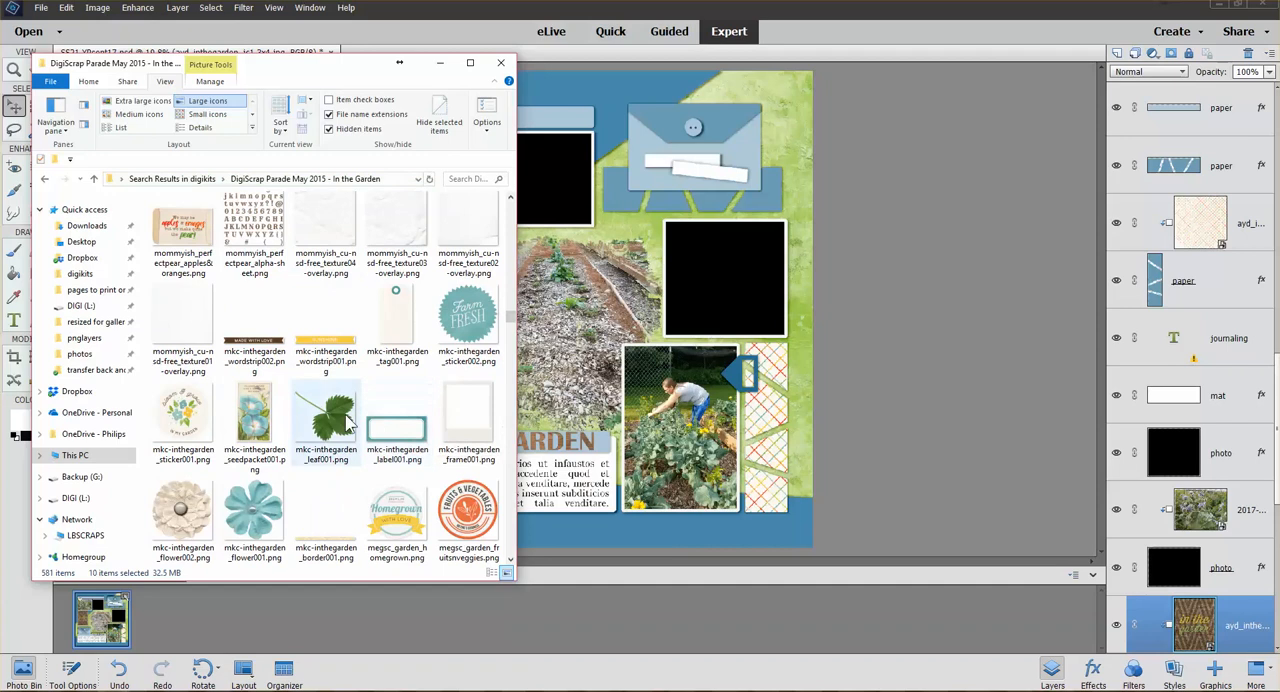
{"action": "left_click", "coordinate": [327, 426]}
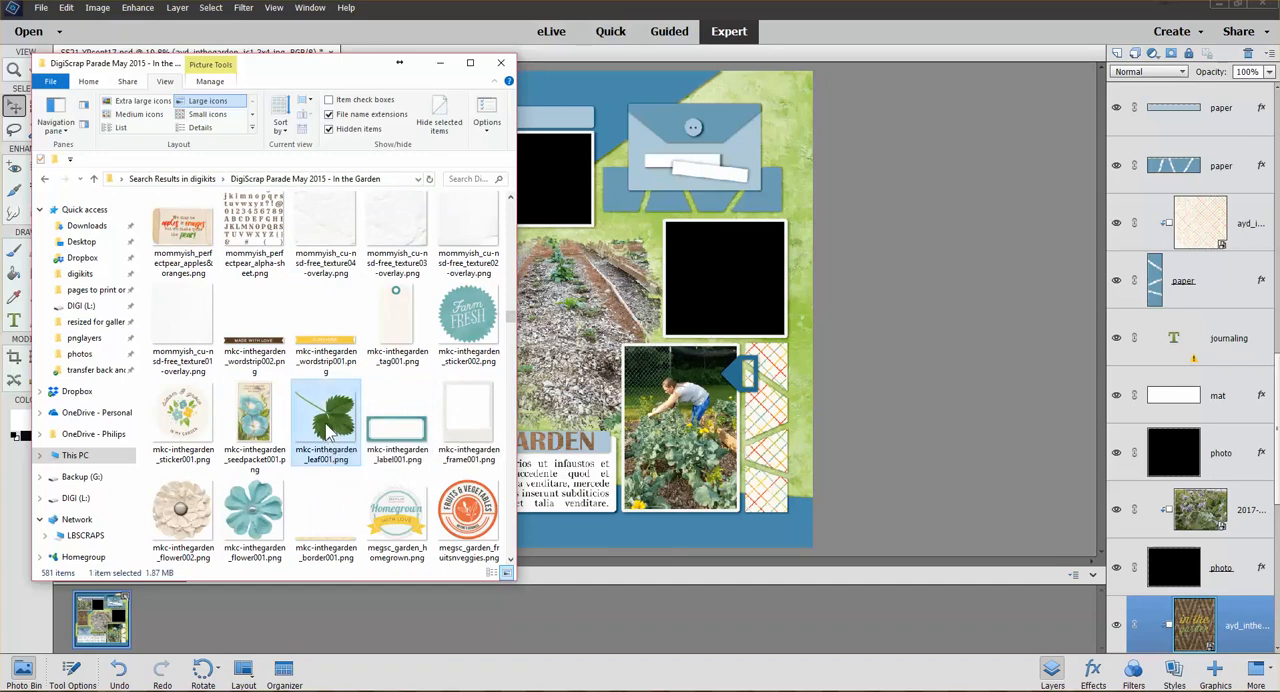
{"action": "left_click", "coordinate": [254, 512], "text": "ctrl"}
{"action": "left_click", "coordinate": [183, 512], "text": "ctrl"}
{"action": "left_click", "coordinate": [395, 510], "text": "ctrl"}
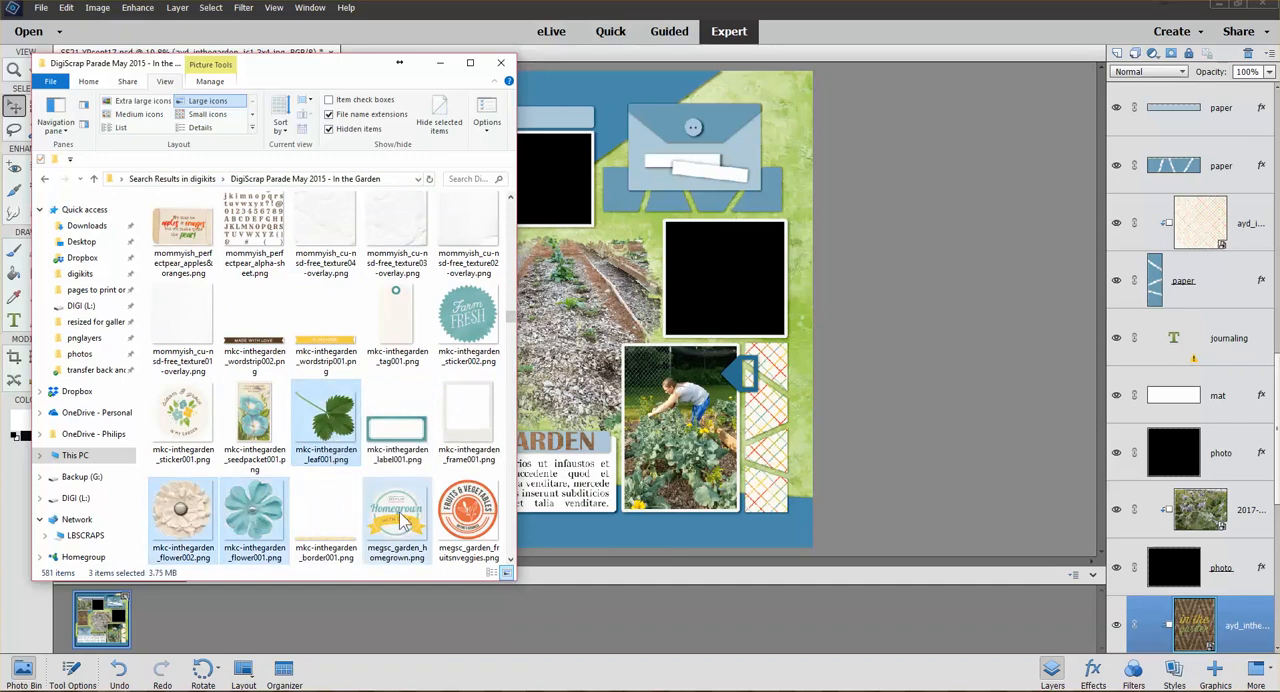
{"action": "left_click_drag", "start_coordinate": [395, 515], "coordinate": [933, 416]}
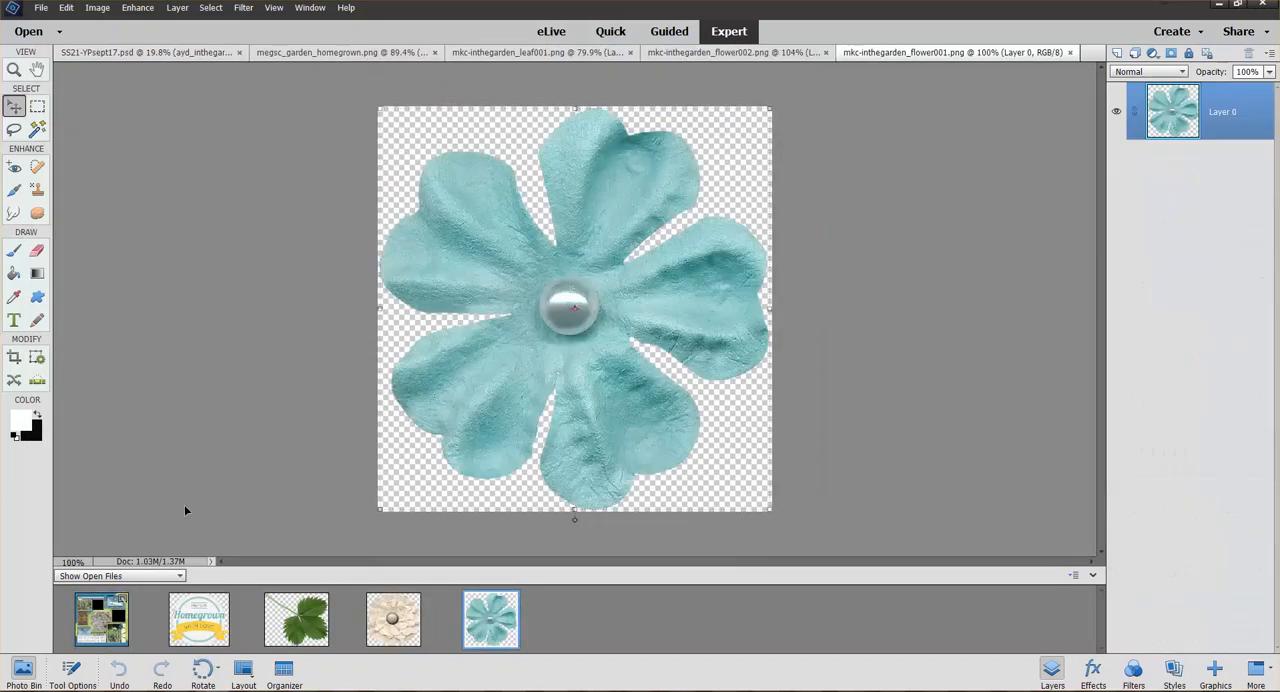
Add megsc_garden_homegrown.png to the page above the upper strip layer and shrink it to fit inside the black photo beside the flower picture
{"action": "left_click", "coordinate": [106, 618]}
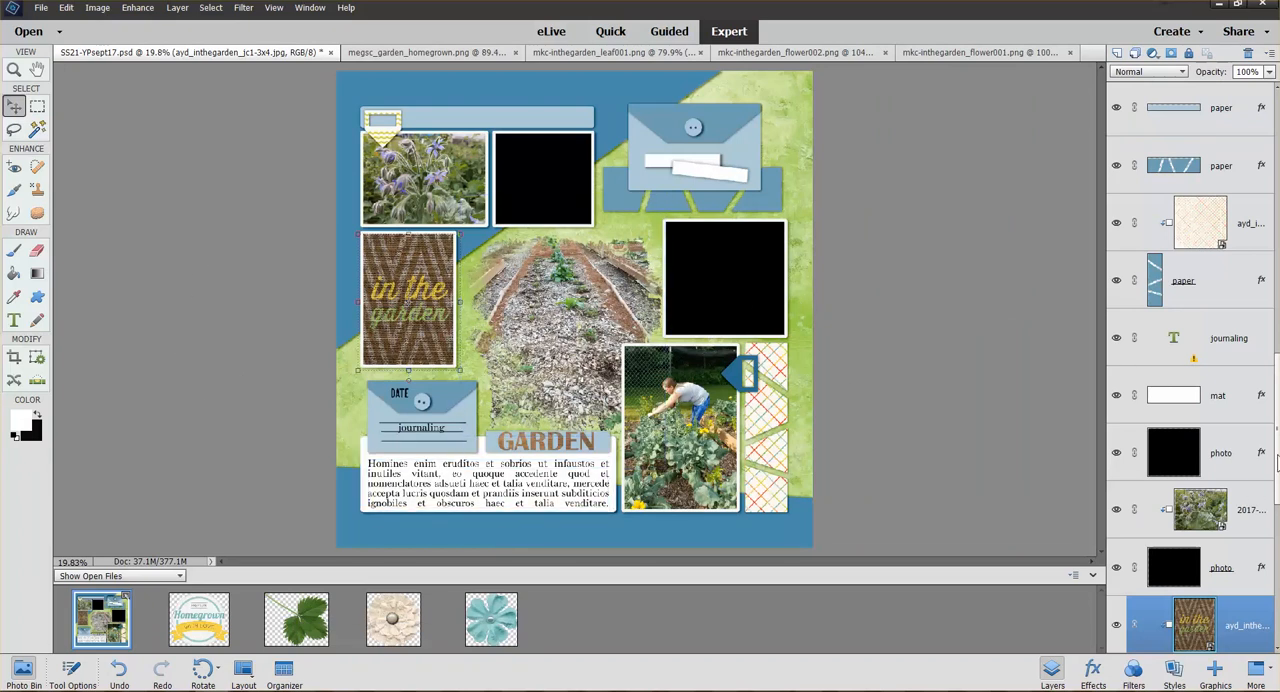
{"action": "scroll", "coordinate": [1190, 400], "scroll_direction": "up", "scroll_amount": 5}
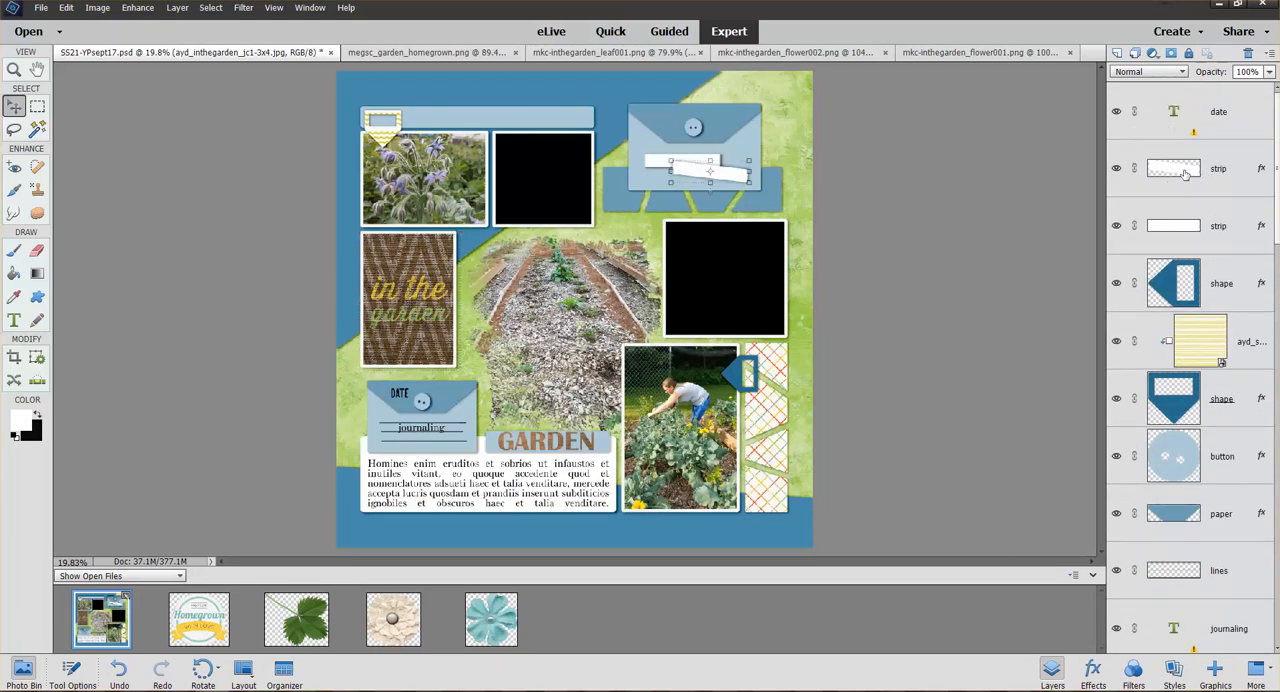
{"action": "left_click", "coordinate": [1185, 173]}
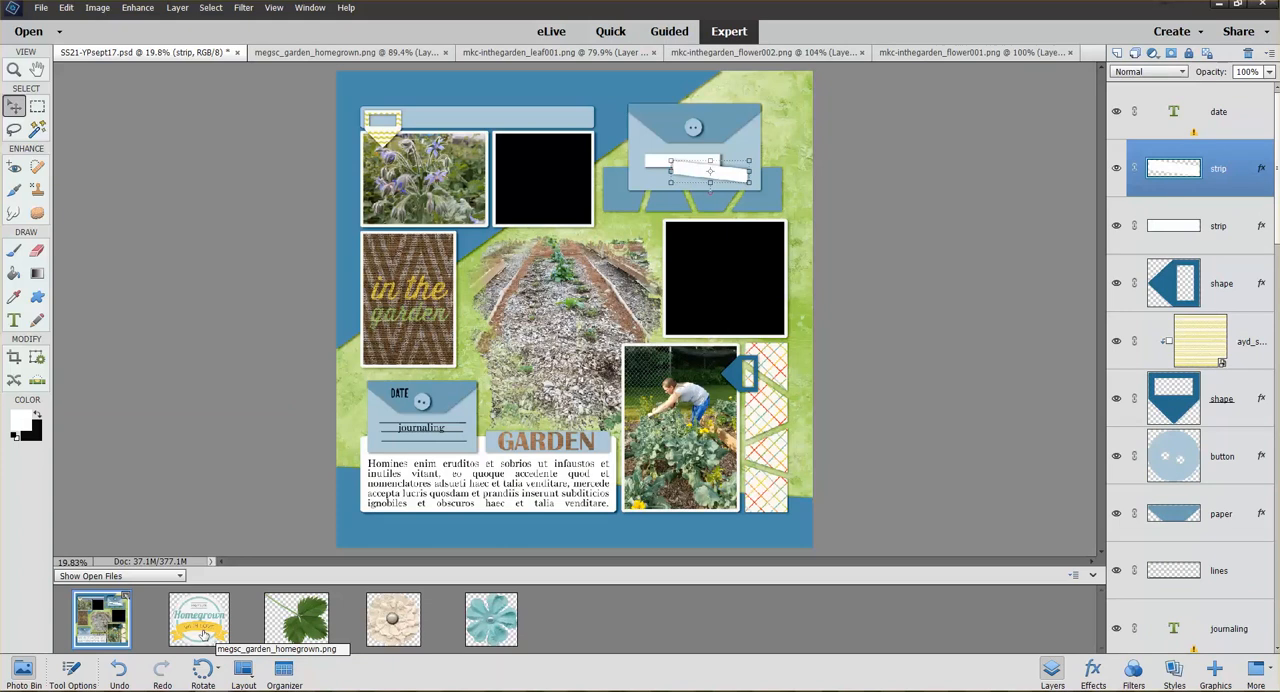
{"action": "left_click_drag", "start_coordinate": [197, 622], "coordinate": [720, 174]}
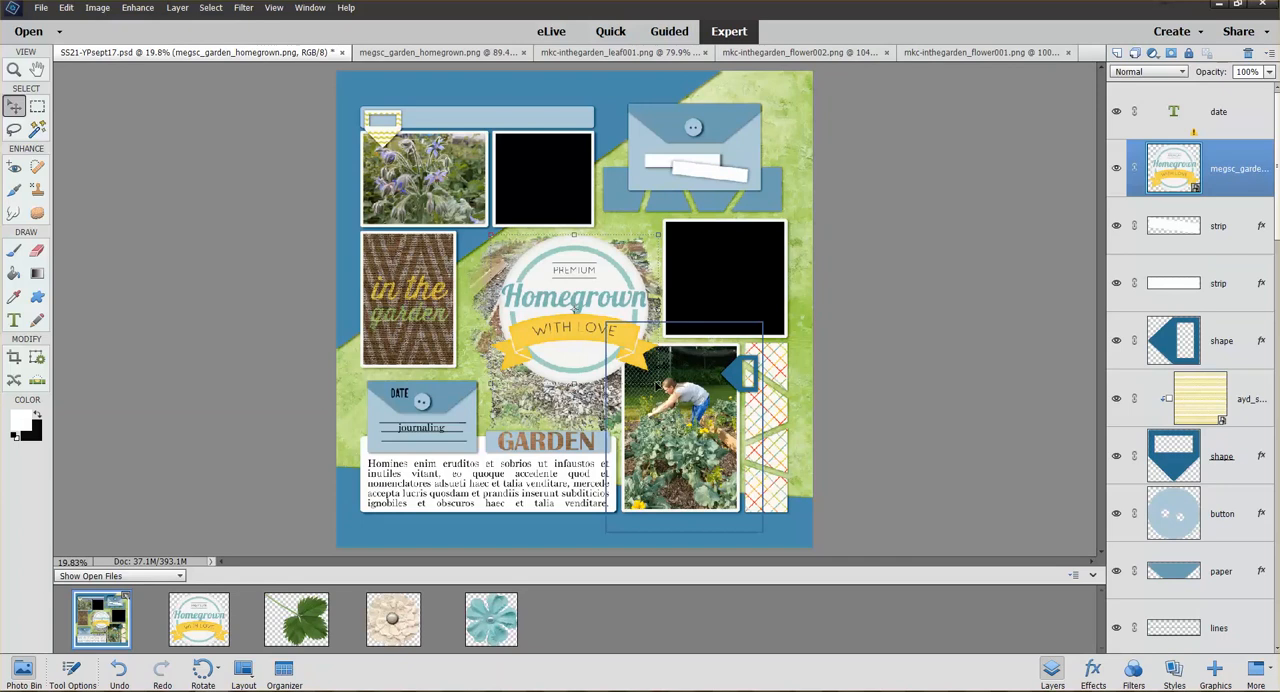
{"action": "left_click_drag", "start_coordinate": [658, 385], "coordinate": [566, 186]}
{"action": "left_click", "coordinate": [541, 334]}
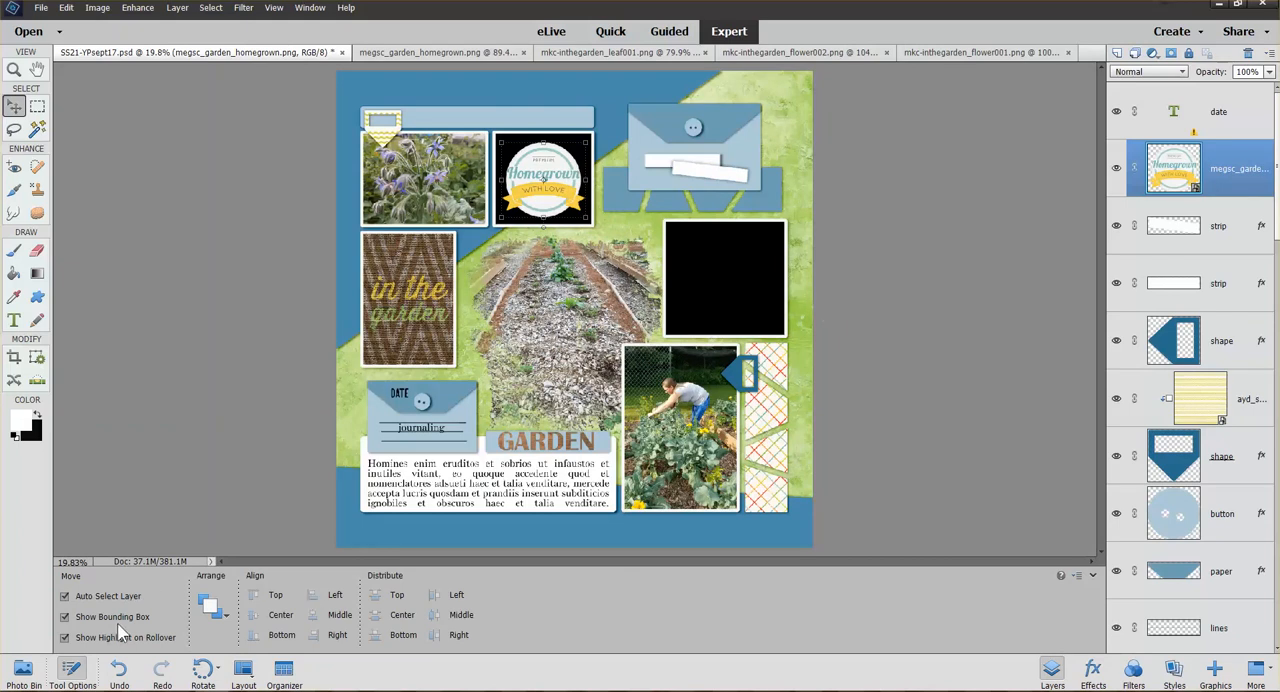
Add mkc-inthegarden_leaf001.png above the garden bed photo, shrink it and tuck it beside the upper corner of the "in the garden" card
{"action": "left_click", "coordinate": [19, 675]}
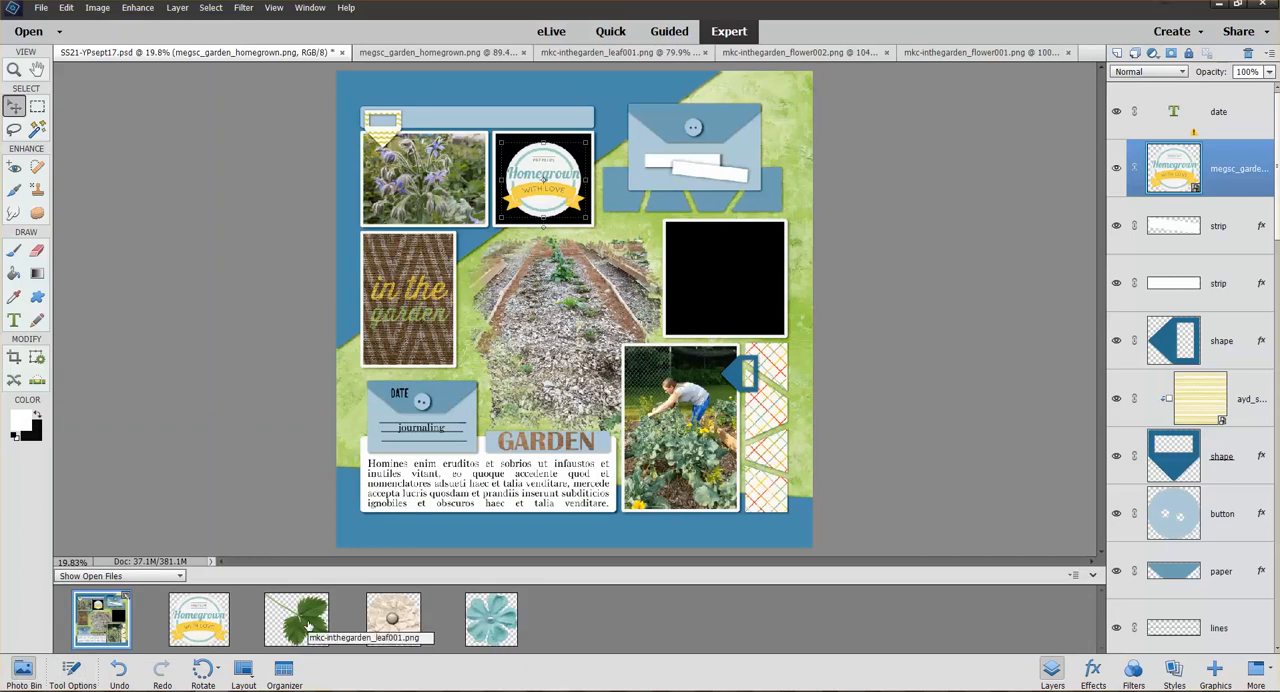
{"action": "left_click_drag", "start_coordinate": [307, 622], "coordinate": [603, 398]}
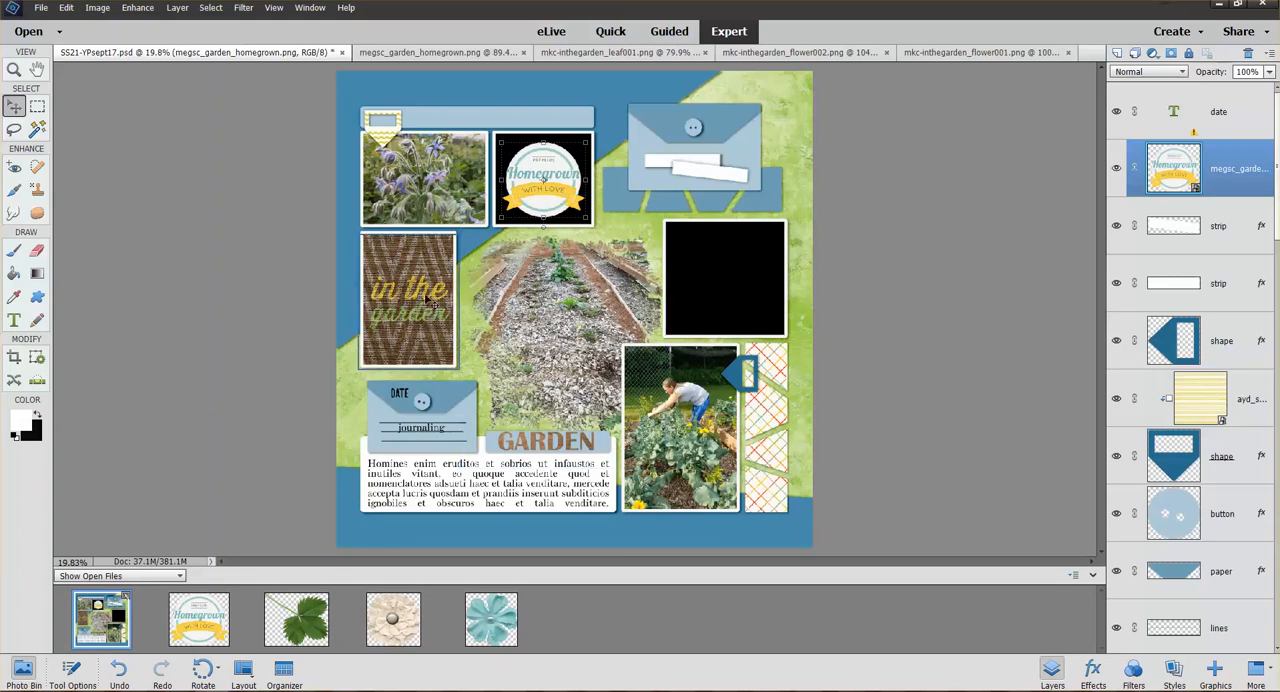
{"action": "left_click_drag", "start_coordinate": [318, 632], "coordinate": [545, 300]}
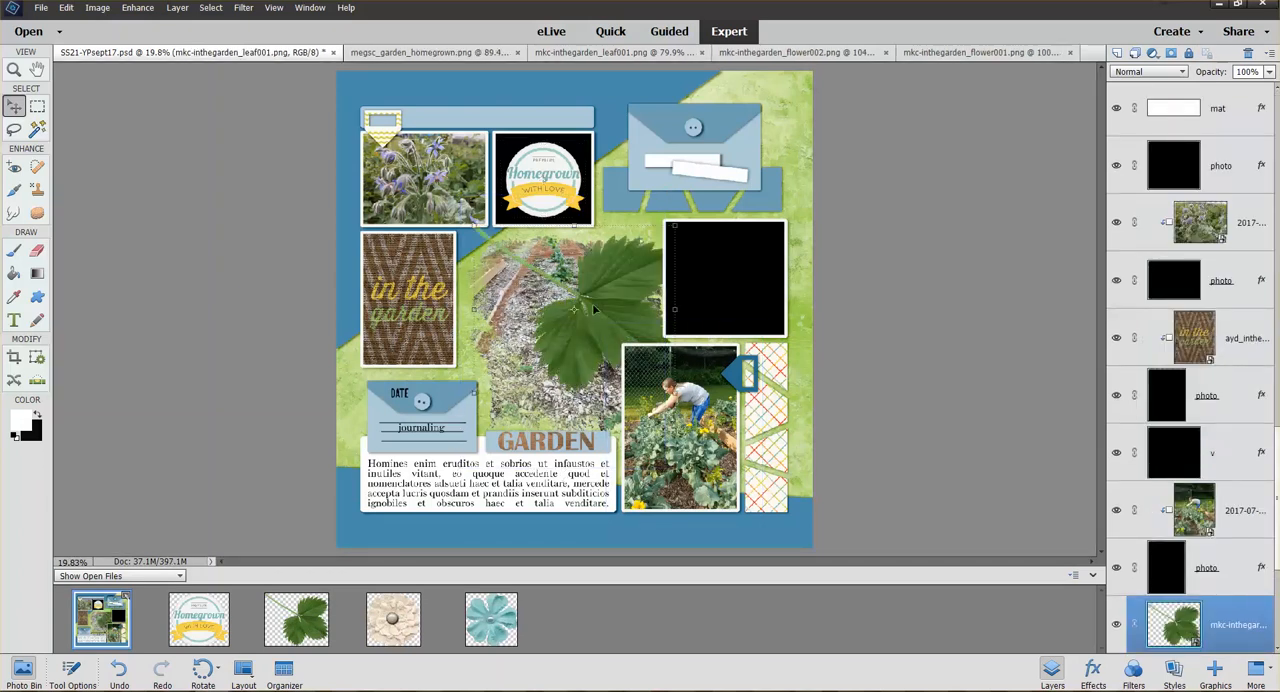
{"action": "left_click_drag", "start_coordinate": [680, 394], "coordinate": [565, 312]}
{"action": "left_click_drag", "start_coordinate": [535, 265], "coordinate": [479, 275]}
{"action": "left_click", "coordinate": [457, 326]}
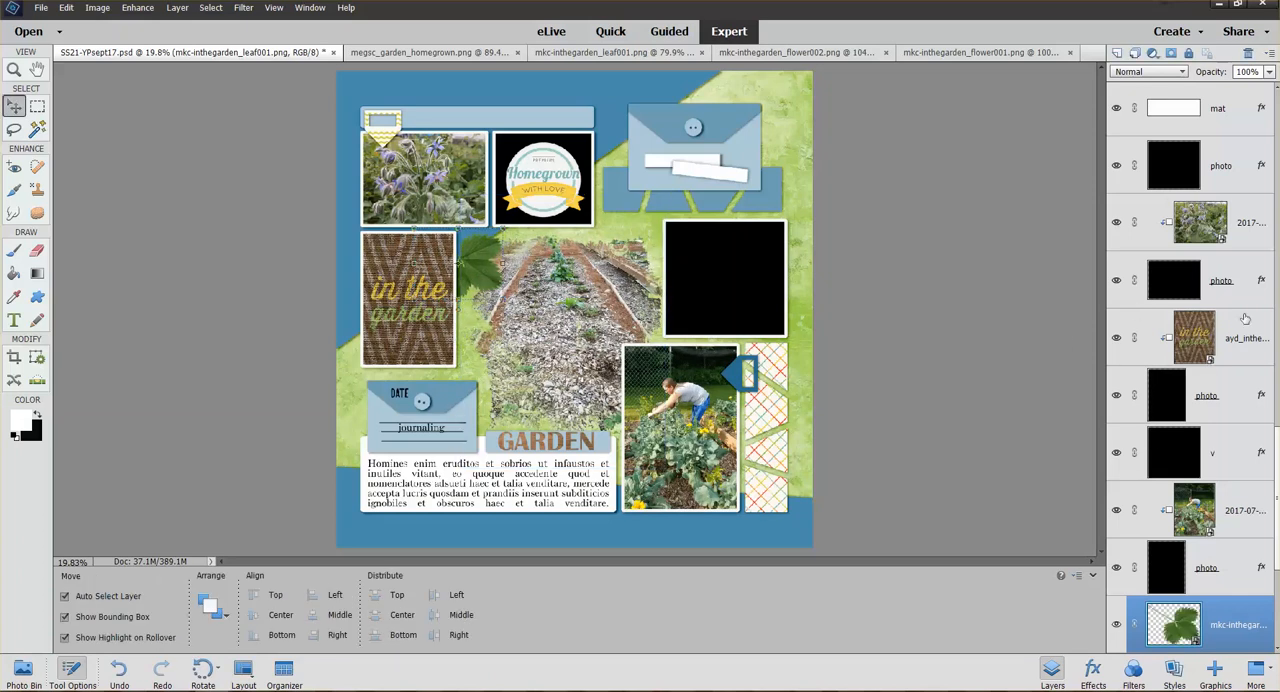
From the fdd_Shadows style set, apply the fdd_foliage shadow to the leaf and replace it with the flower shadow style next to it
{"action": "left_click", "coordinate": [1174, 672]}
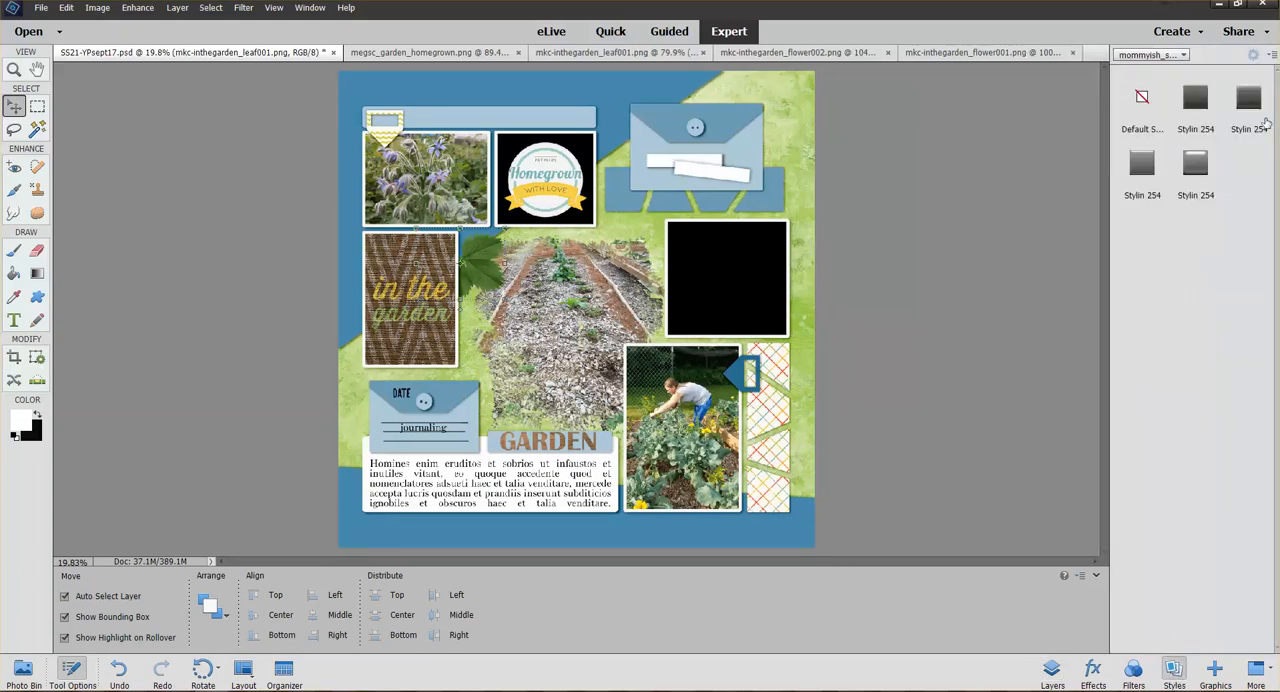
{"action": "left_click", "coordinate": [1184, 56]}
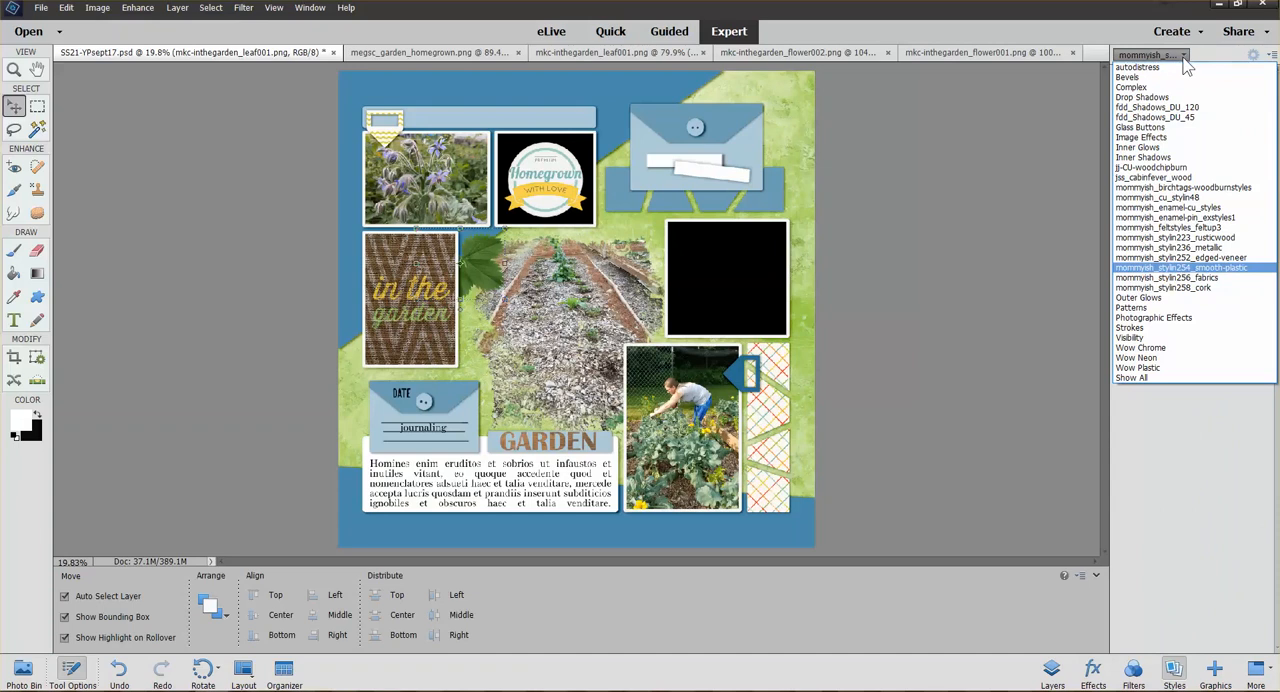
{"action": "left_click", "coordinate": [1180, 117]}
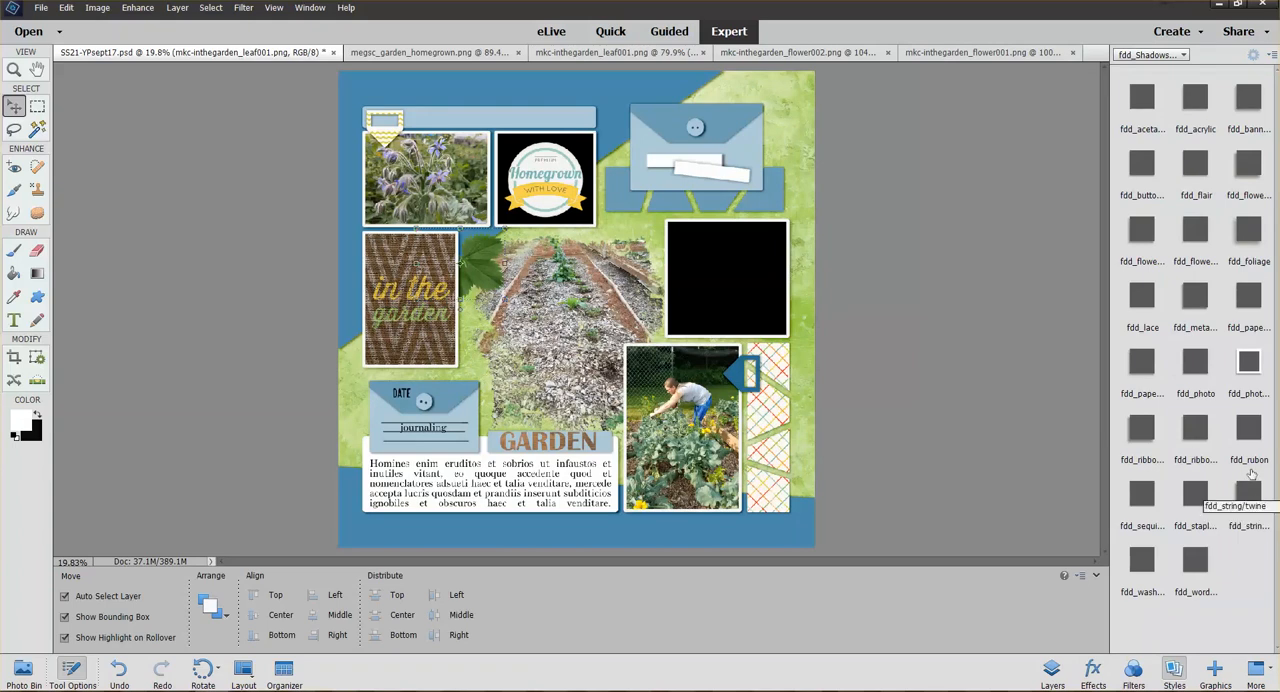
{"action": "right_click", "coordinate": [1247, 232]}
{"action": "left_click", "coordinate": [1248, 243]}
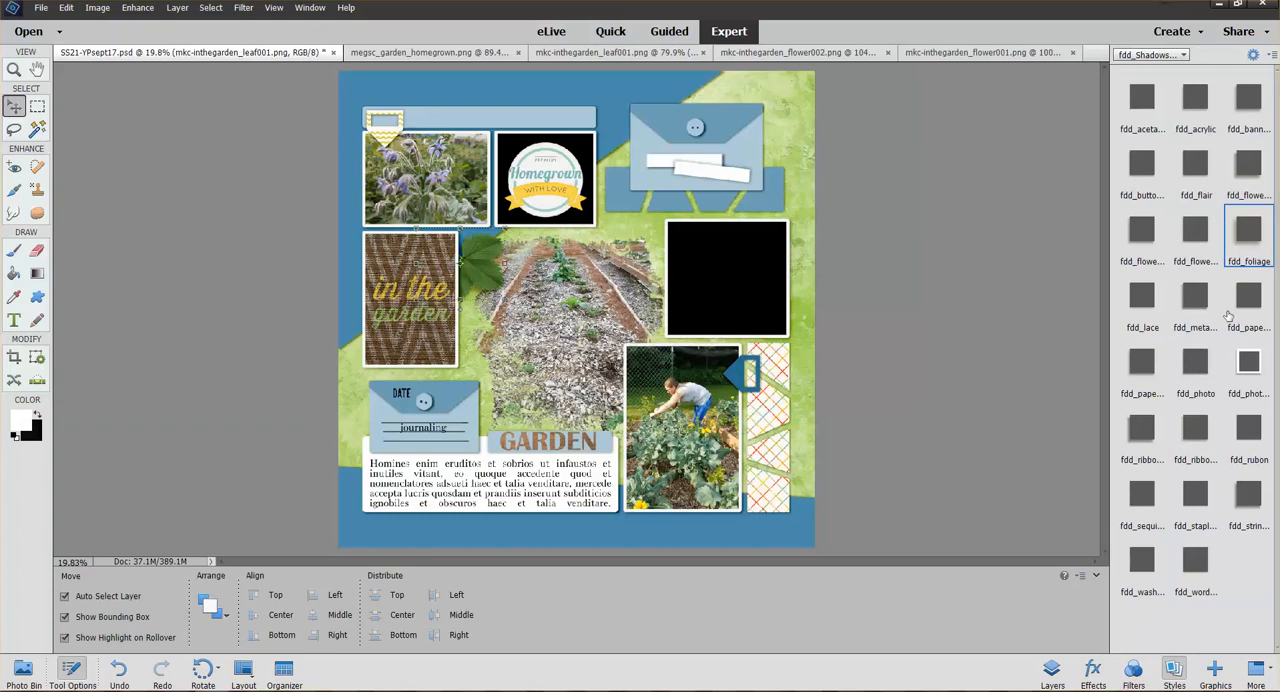
{"action": "right_click", "coordinate": [1199, 236]}
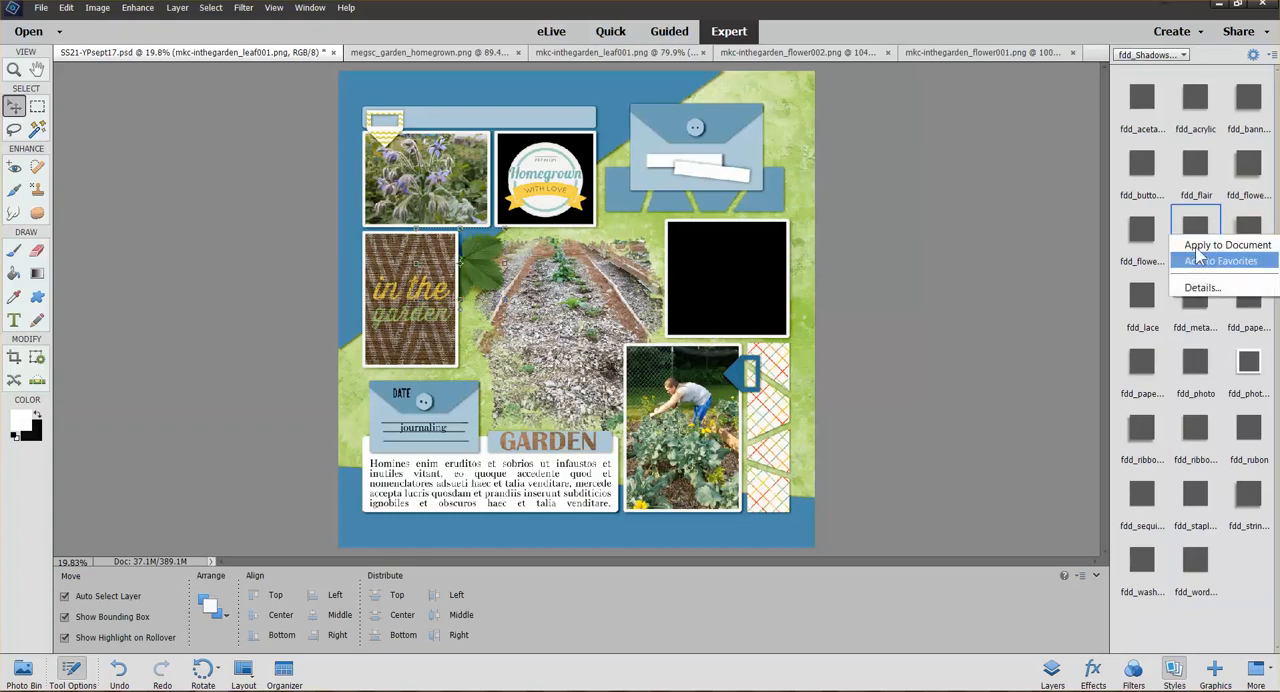
{"action": "left_click", "coordinate": [1200, 245]}
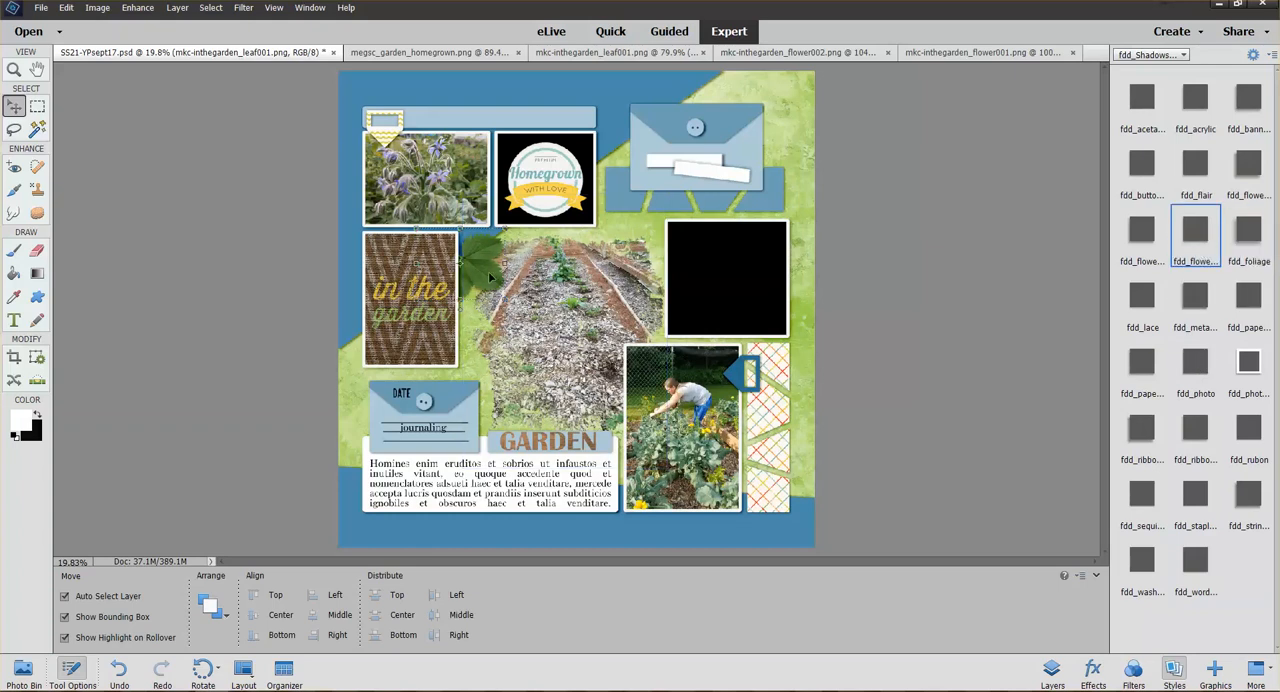
{"action": "left_click", "coordinate": [1052, 670]}
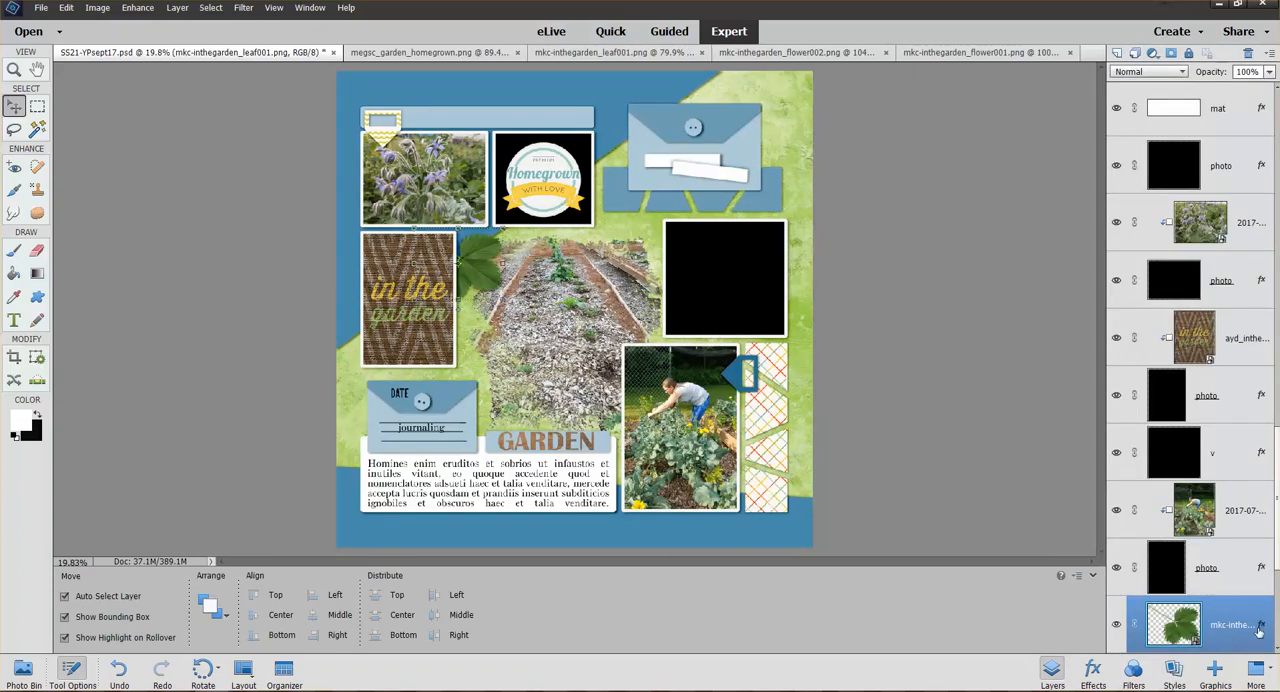
Add mkc-inthegarden_flower002.png above the leaf layer, scale it to 43.66% and place it over the leaf, partly behind the "in the garden" card
{"action": "scroll", "coordinate": [1277, 556], "scroll_direction": "down", "scroll_amount": 5}
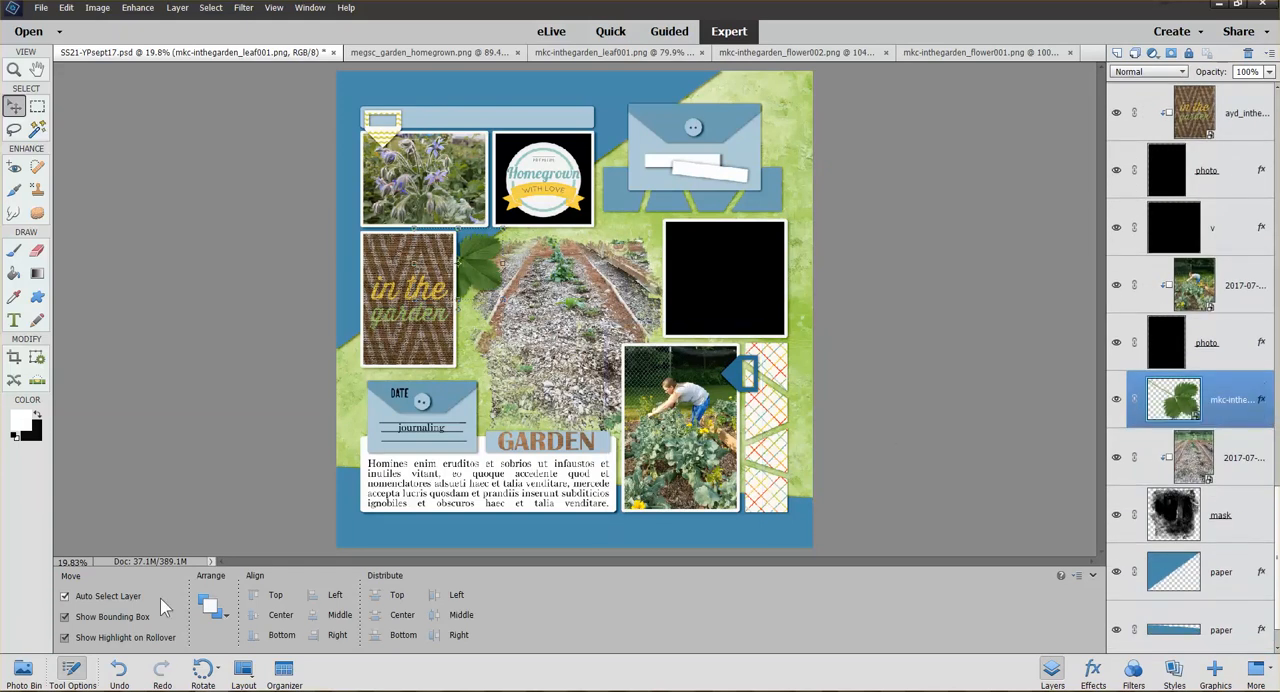
{"action": "left_click", "coordinate": [28, 672]}
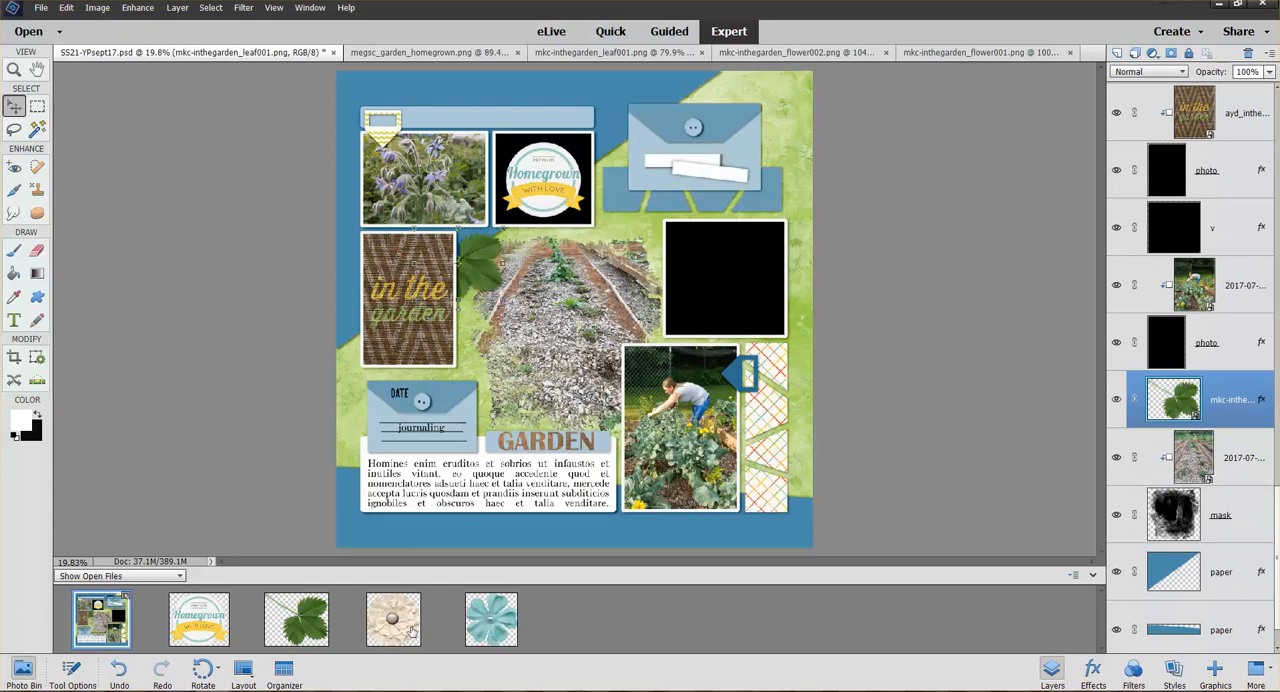
{"action": "left_click_drag", "start_coordinate": [410, 640], "coordinate": [478, 270]}
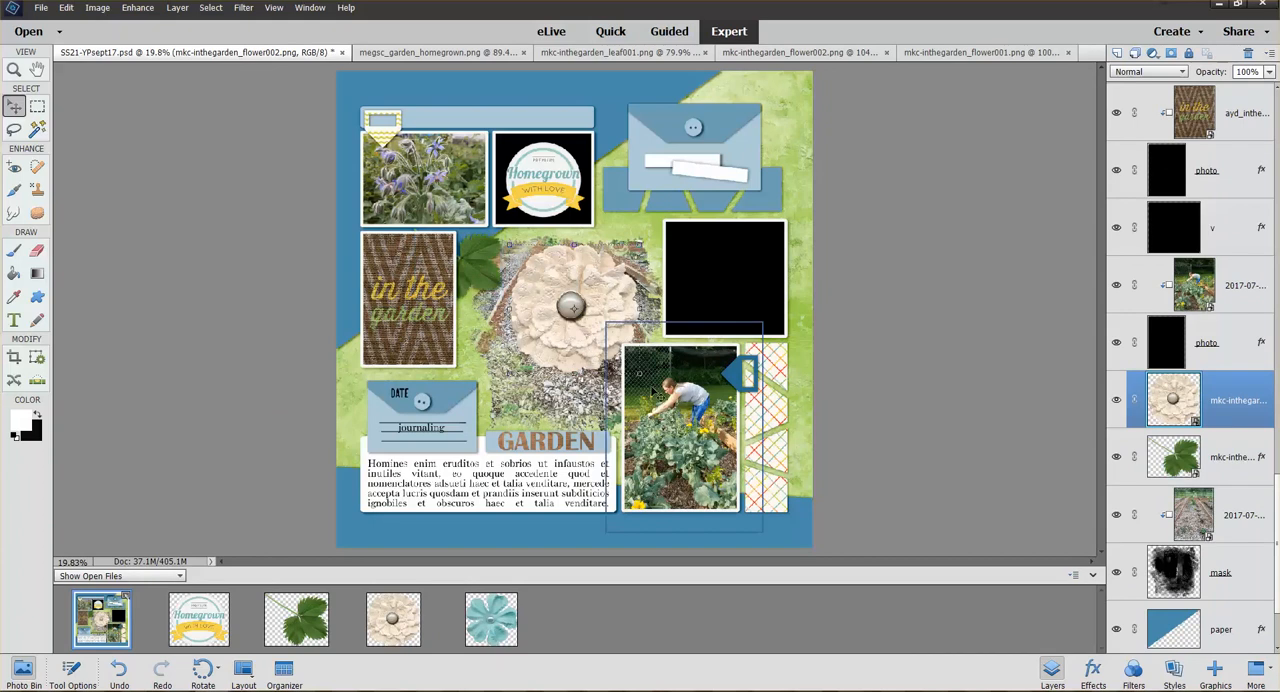
{"action": "left_click_drag", "start_coordinate": [675, 385], "coordinate": [464, 266]}
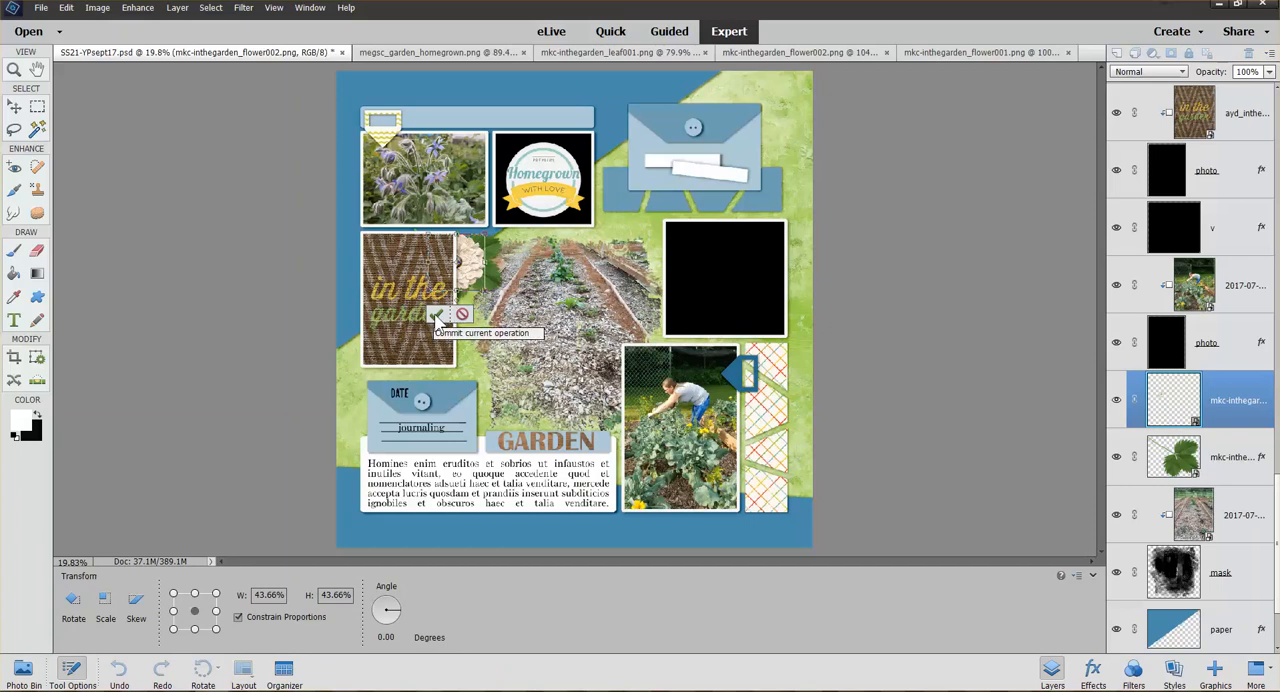
{"action": "left_click", "coordinate": [436, 315]}
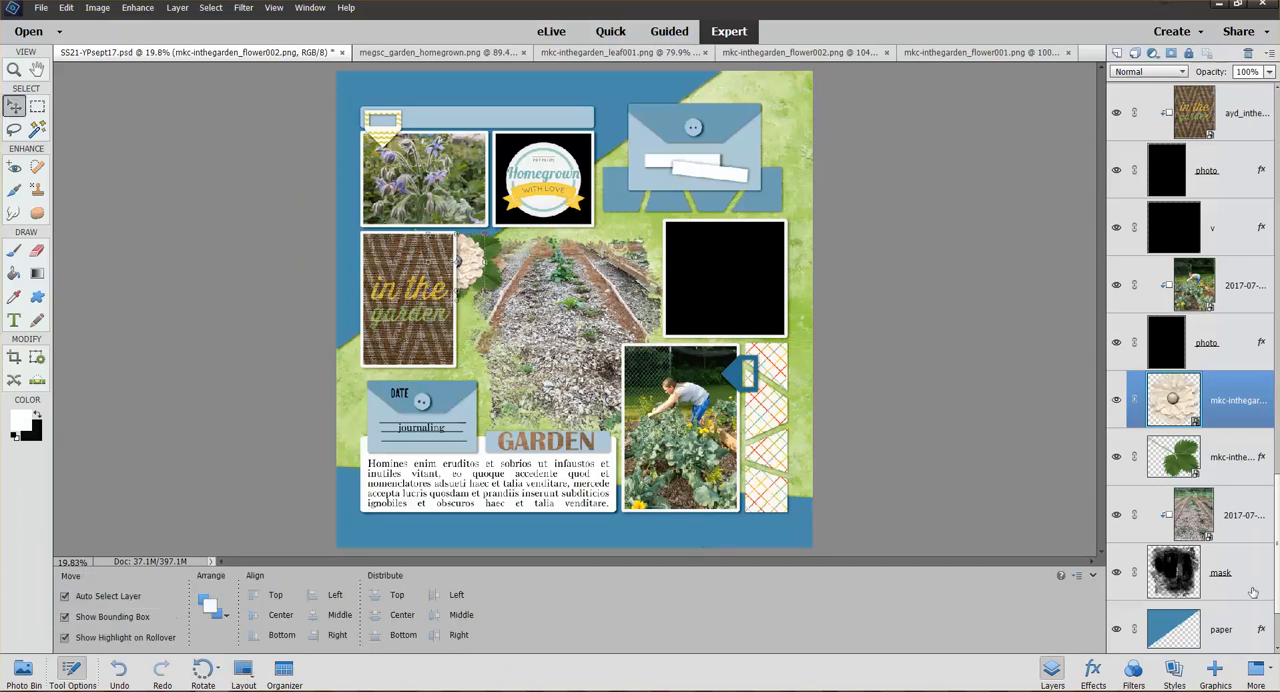
Copy the leaf's layer style and paste it onto the cream flower layer
{"action": "right_click", "coordinate": [1239, 455]}
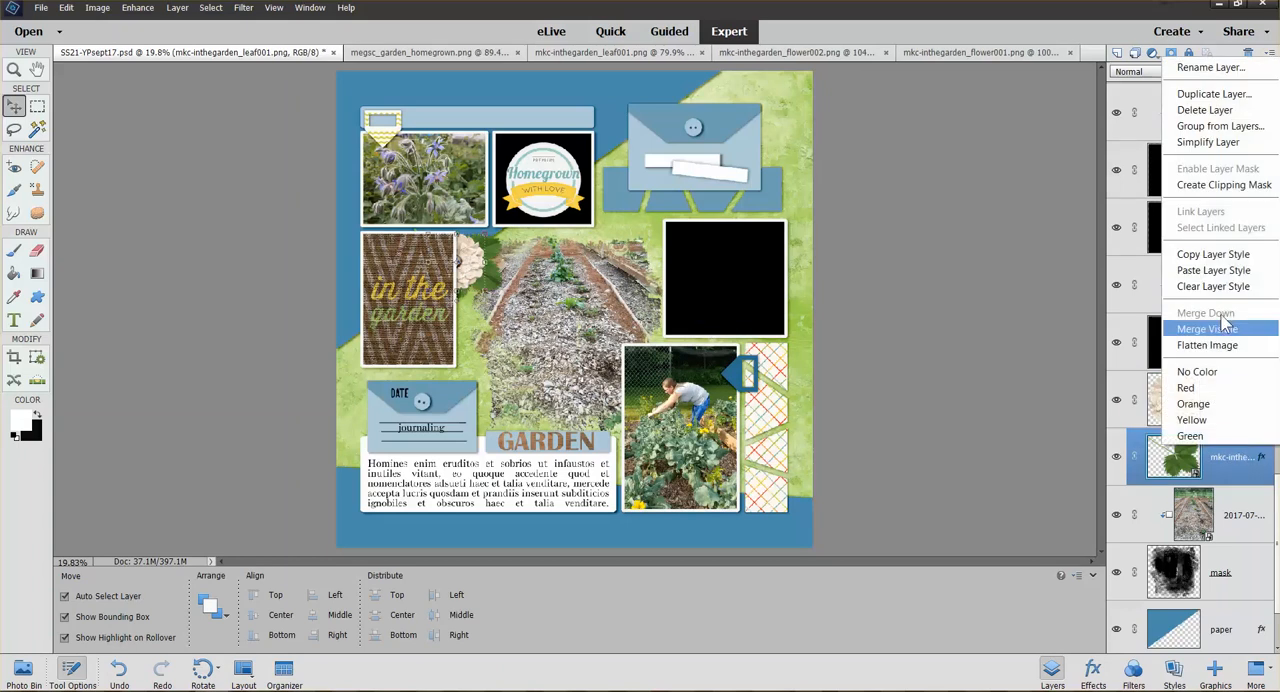
{"action": "left_click", "coordinate": [1213, 254]}
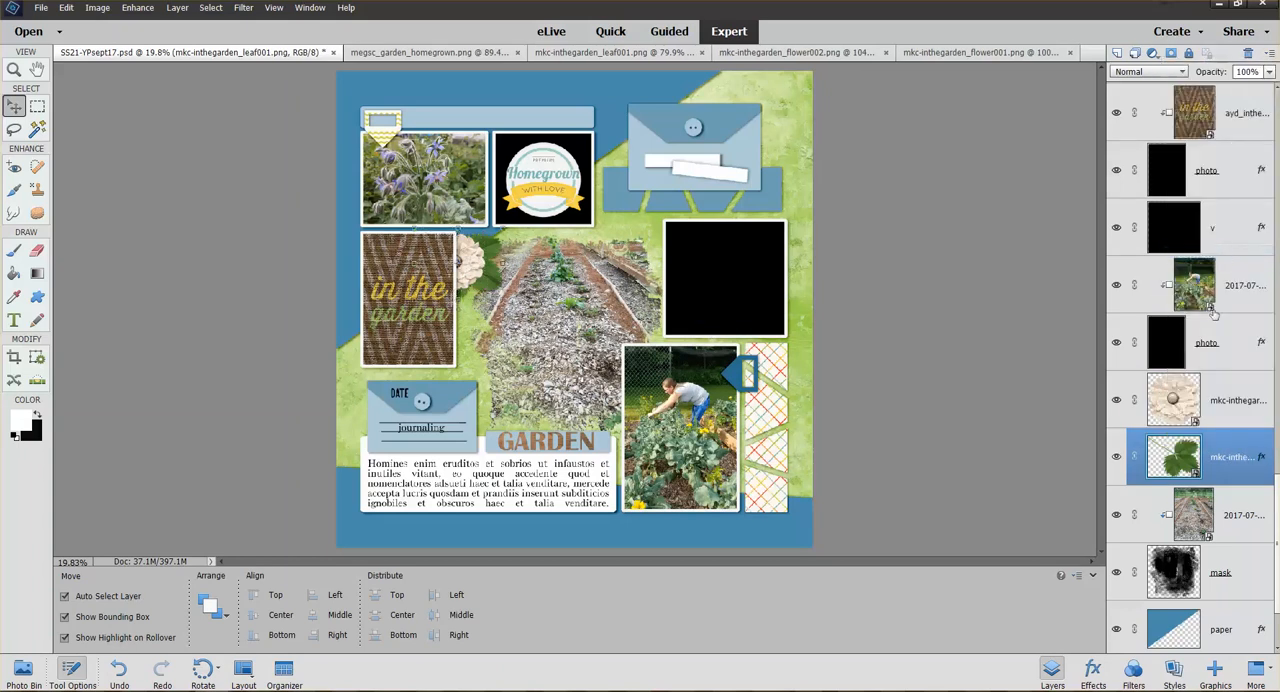
{"action": "left_click", "coordinate": [1222, 403]}
{"action": "right_click", "coordinate": [1222, 403]}
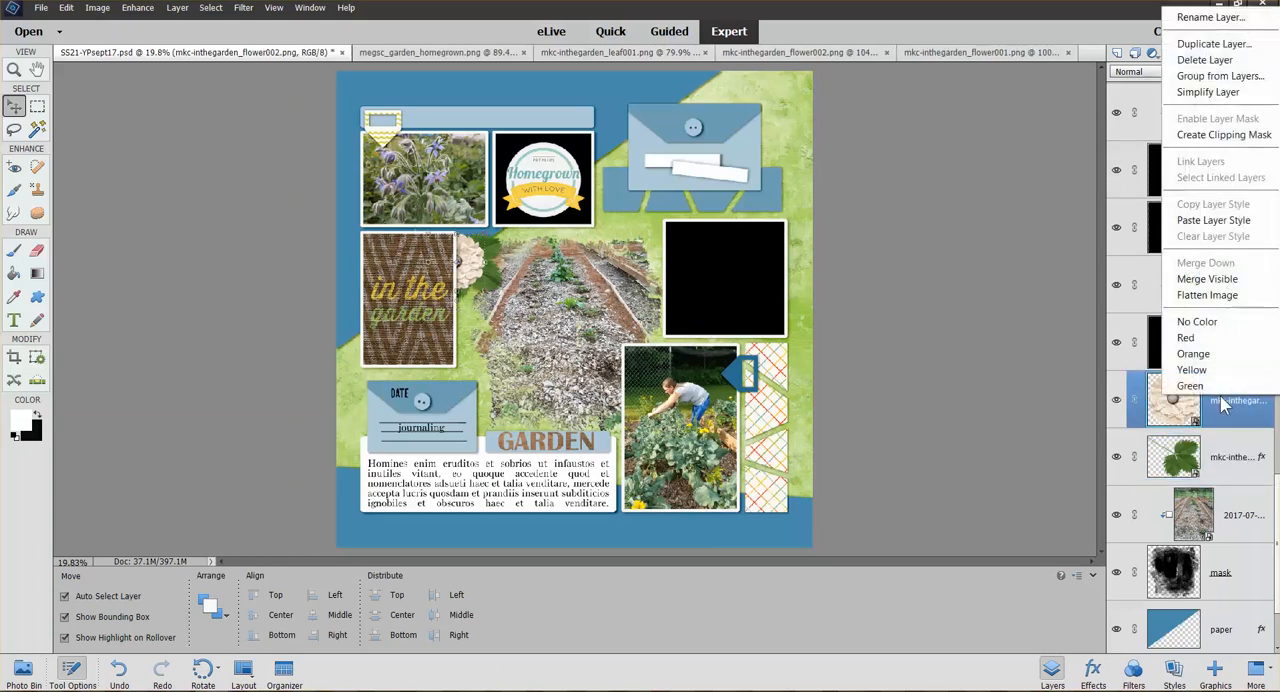
{"action": "left_click", "coordinate": [1213, 222]}
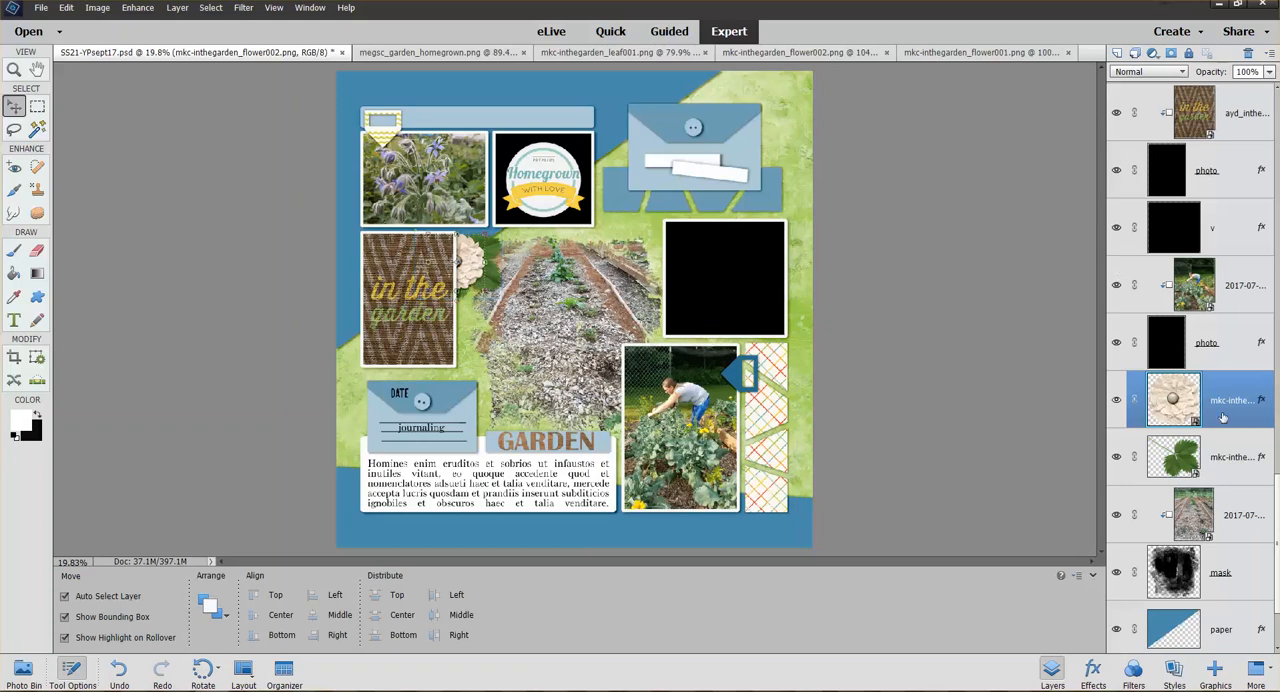
{"action": "left_click_drag", "start_coordinate": [1224, 419], "coordinate": [1215, 387]}
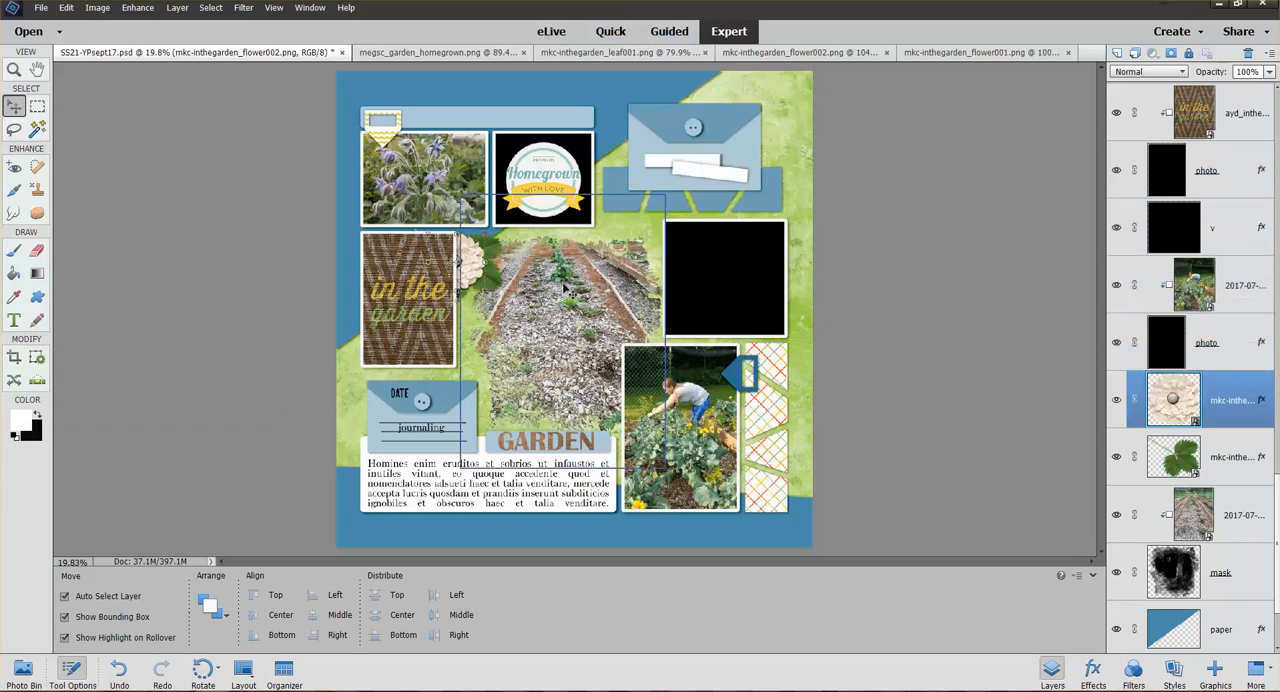